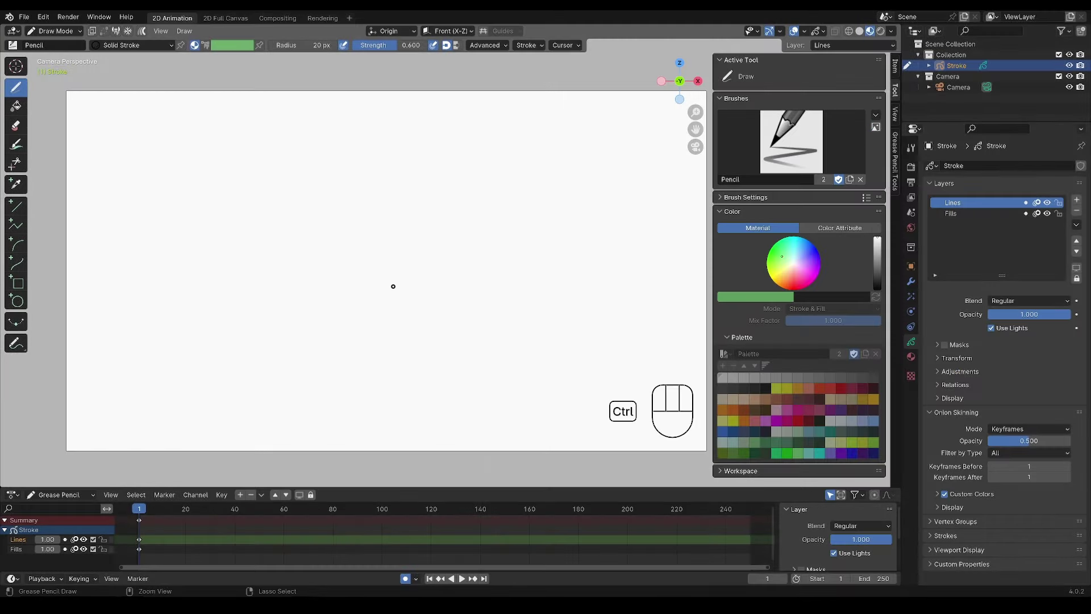
# Step: Put the stroke object into Draw Mode from the Ctrl+Tab mode pie menu
pyautogui.hotkey('ctrl', 'Tab')
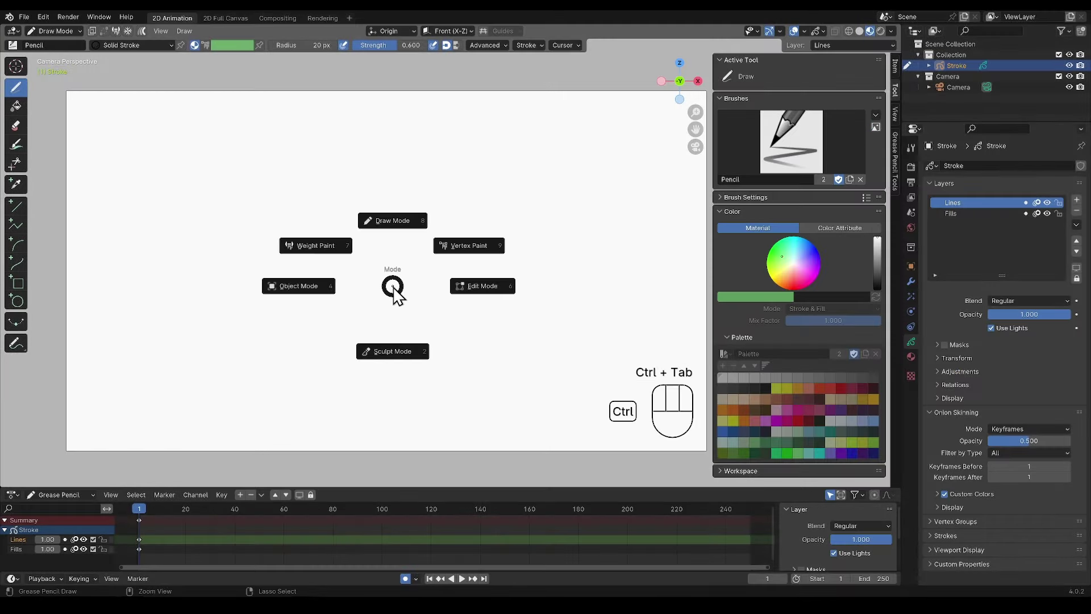
pyautogui.click(390, 222)
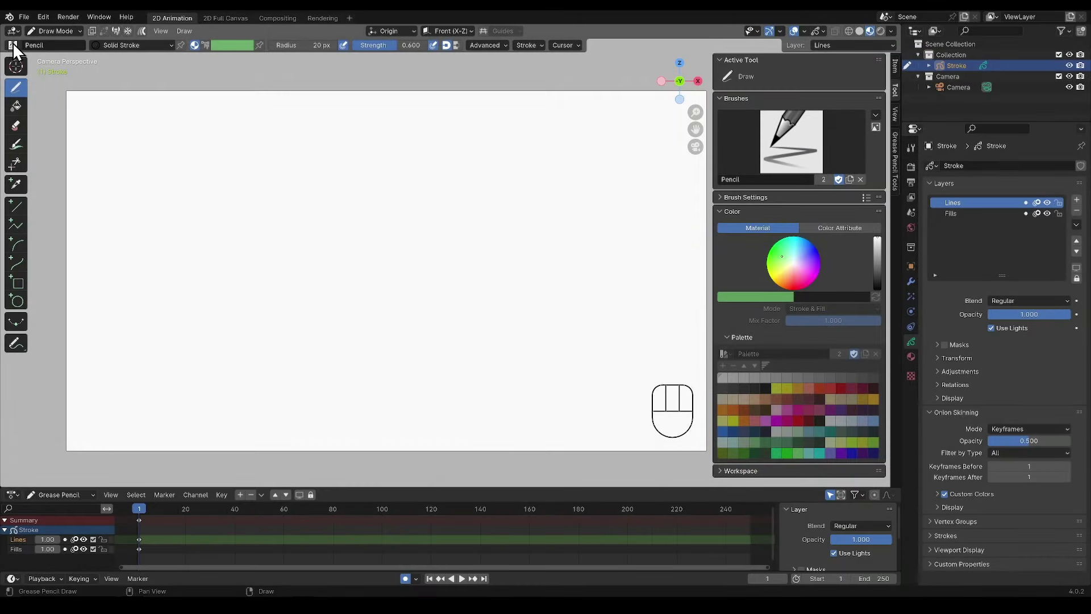
# Step: Look through the Pencil brush's Advanced and Stroke popovers and its Brush Settings panel
pyautogui.click(12, 45)
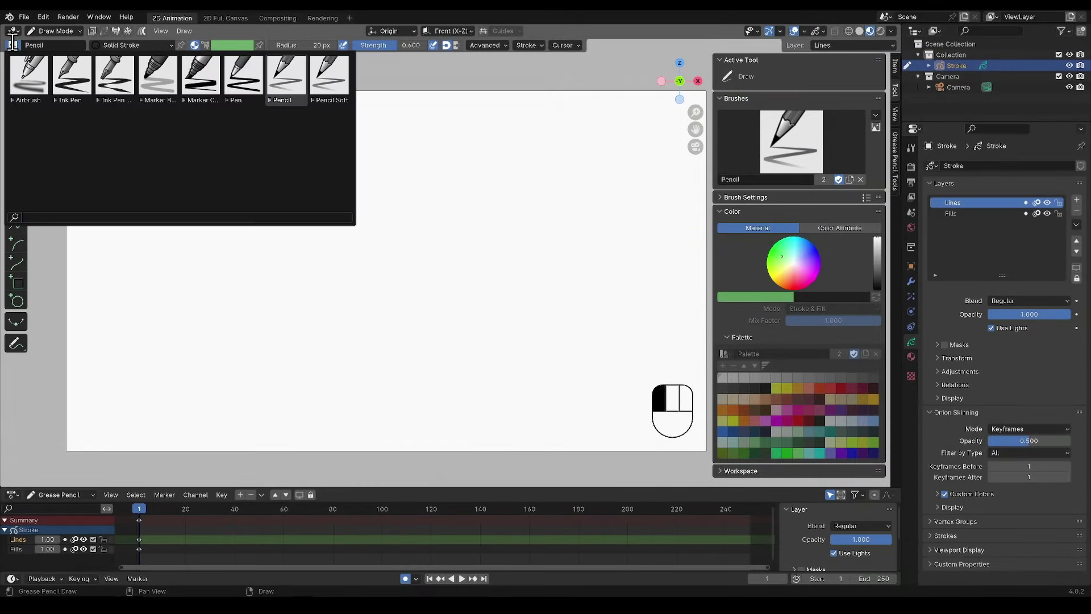
pyautogui.click(484, 46)
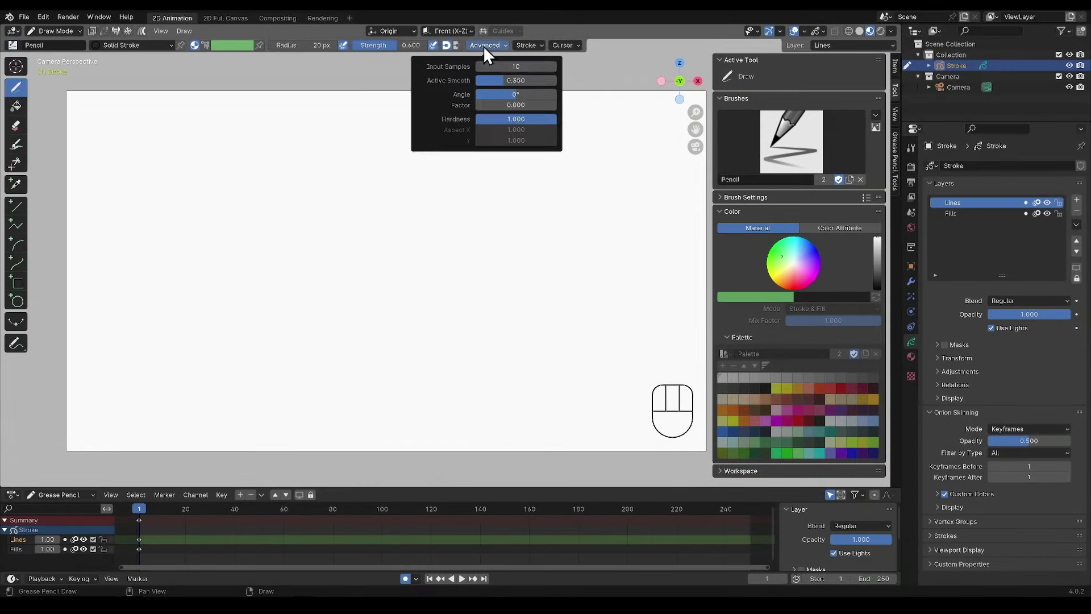
pyautogui.click(526, 45)
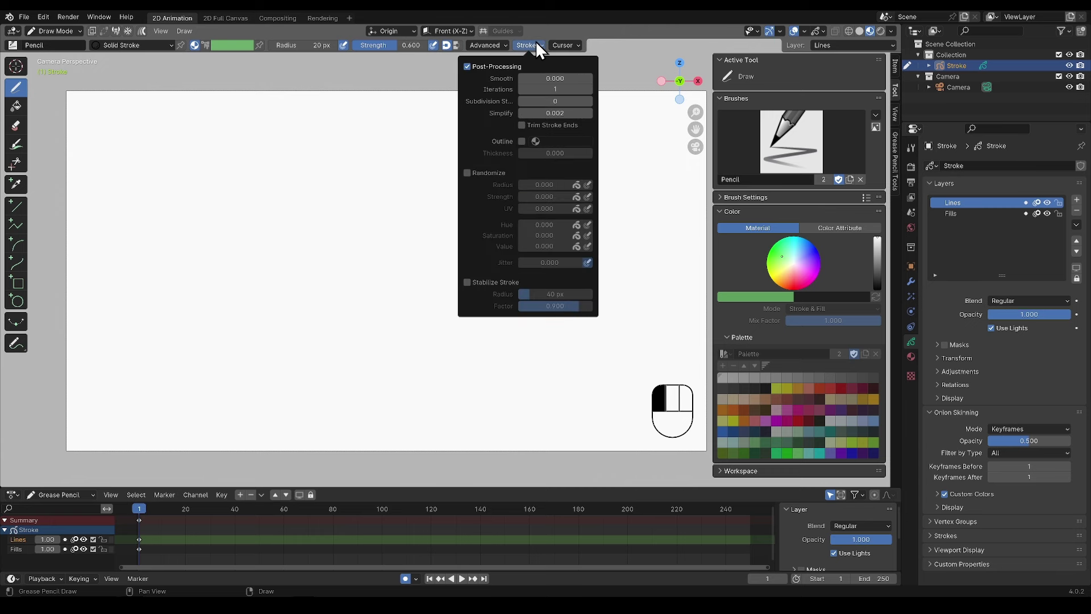
pyautogui.click(719, 197)
pyautogui.scroll(-8, 726, 236)
pyautogui.click(745, 197)
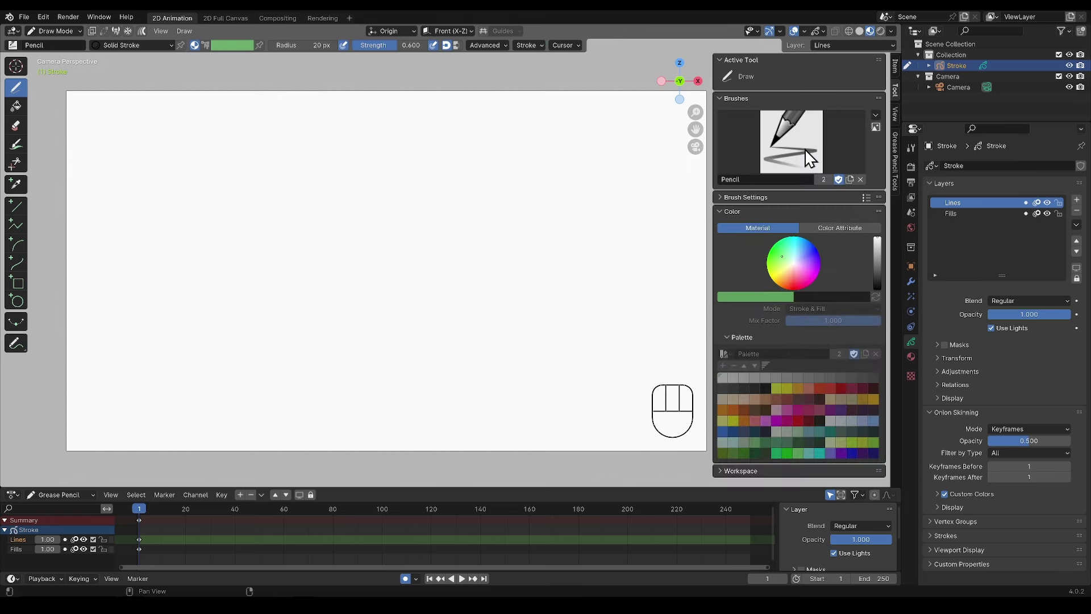
pyautogui.click(805, 148)
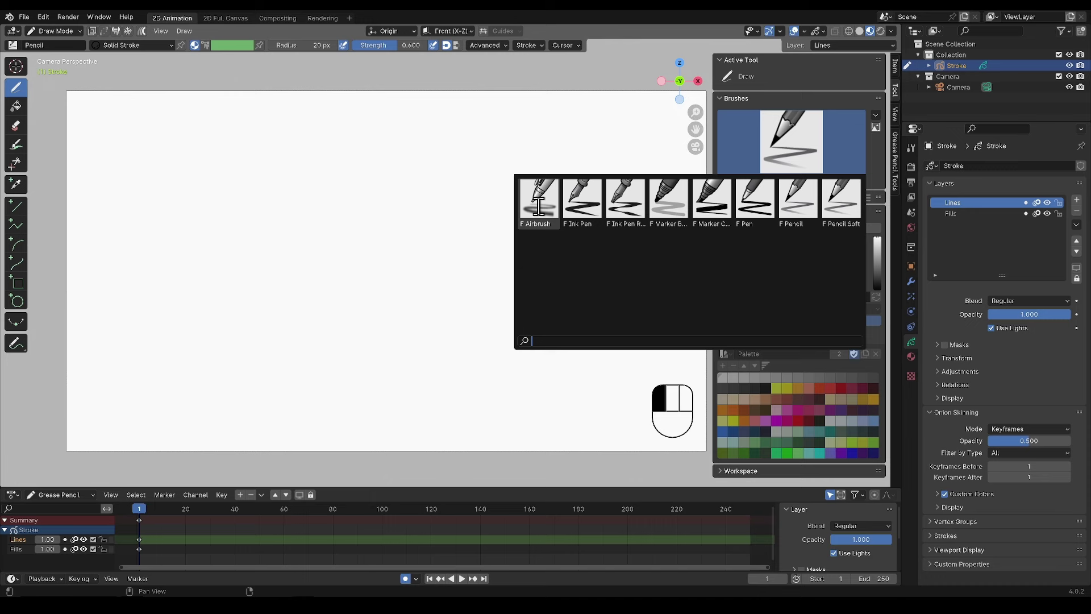
pyautogui.click(43, 16)
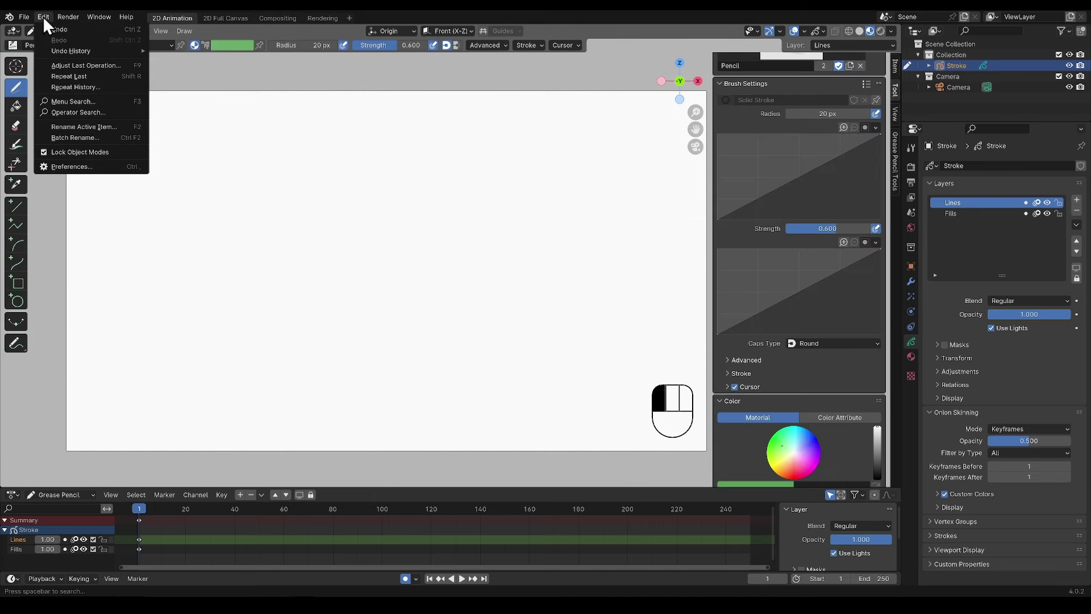
pyautogui.click(85, 166)
pyautogui.click(227, 222)
pyautogui.click(505, 147)
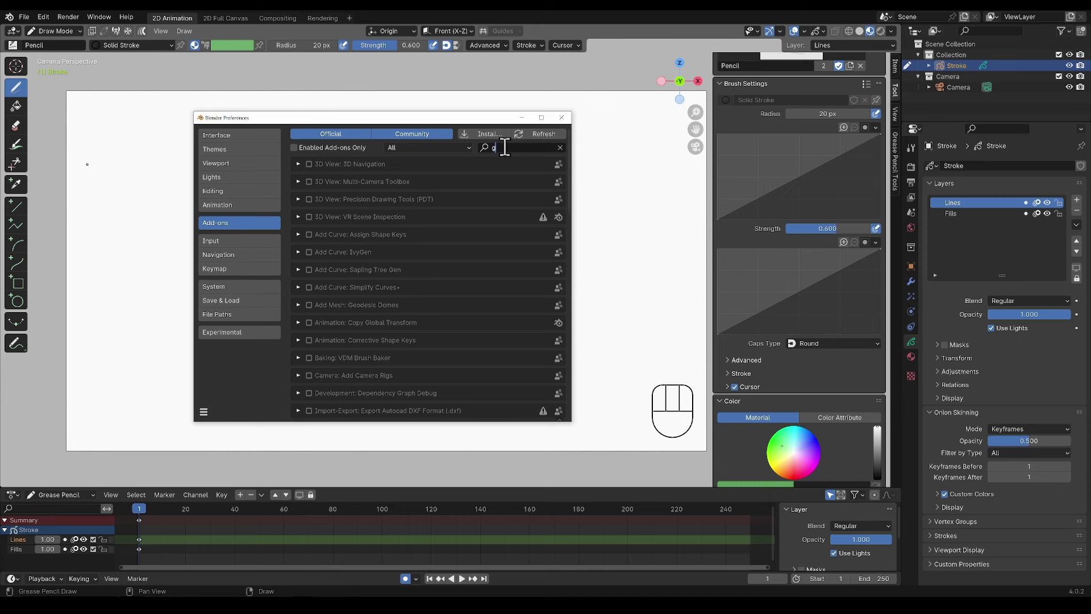
pyautogui.write('grea')
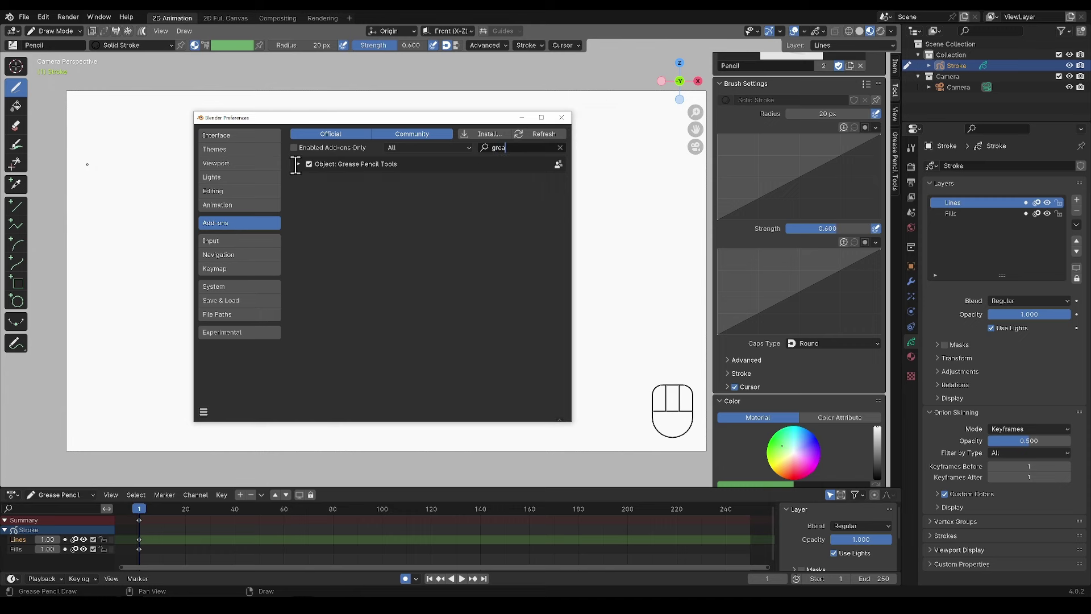
pyautogui.click(298, 164)
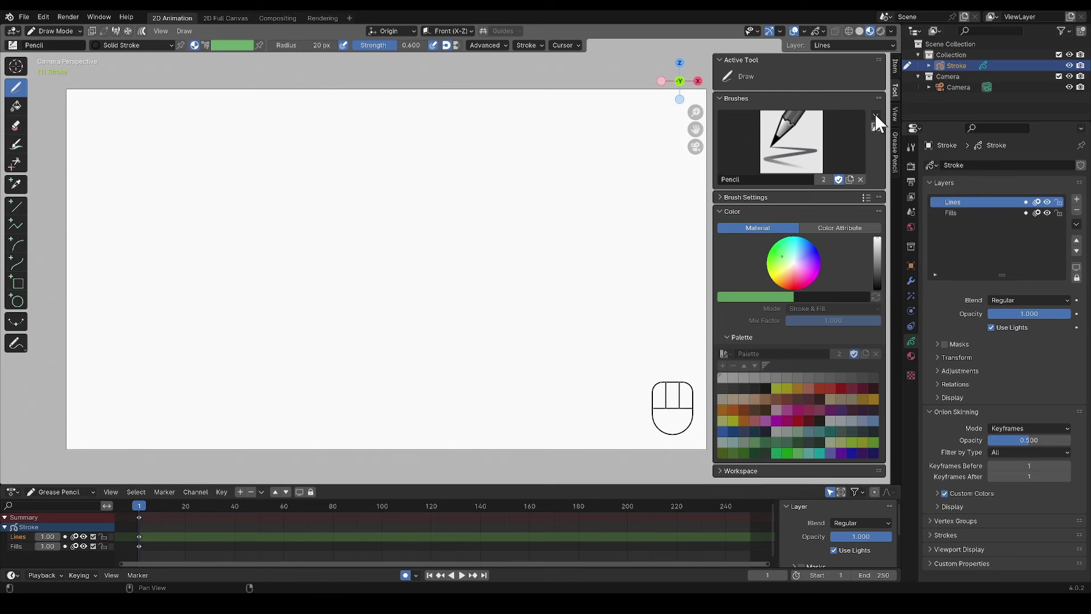
# Step: Import the texture brush pack and paint a leaf stroke with tex_leafs_1
pyautogui.click(874, 114)
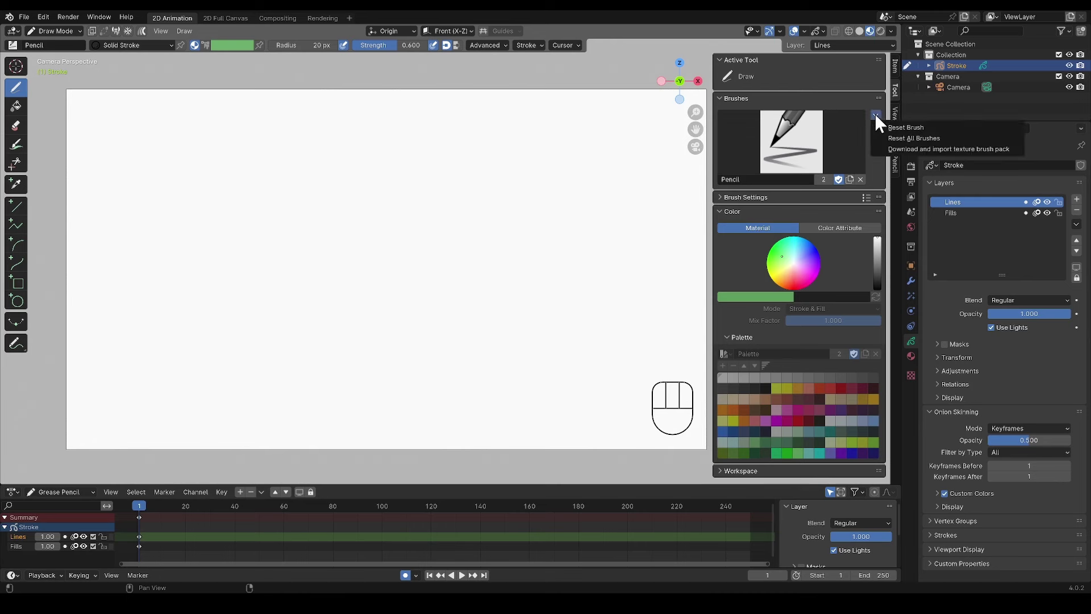
pyautogui.click(982, 149)
pyautogui.click(805, 136)
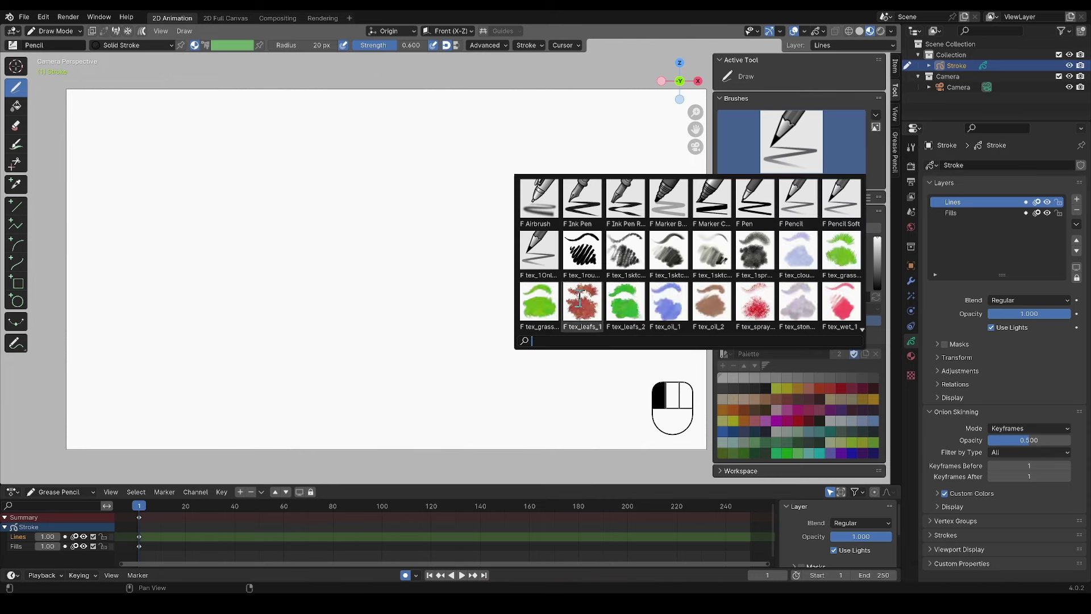
pyautogui.click(582, 302)
pyautogui.moveTo(261, 196)
pyautogui.mouseDown()
pyautogui.moveTo(292, 221)
pyautogui.moveTo(392, 211)
pyautogui.mouseUp()
# Step: Paint a green tex_grass_2 stroke and a lavender tex_stone_1 stroke
pyautogui.click(791, 142)
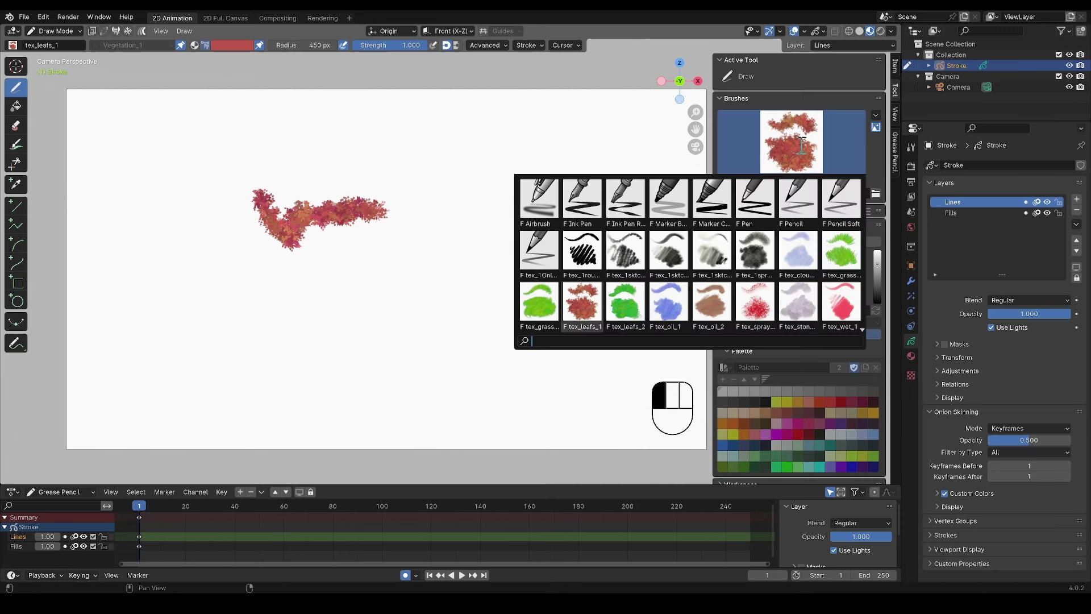
pyautogui.click(537, 307)
pyautogui.moveTo(331, 287); pyautogui.dragTo(470, 288)
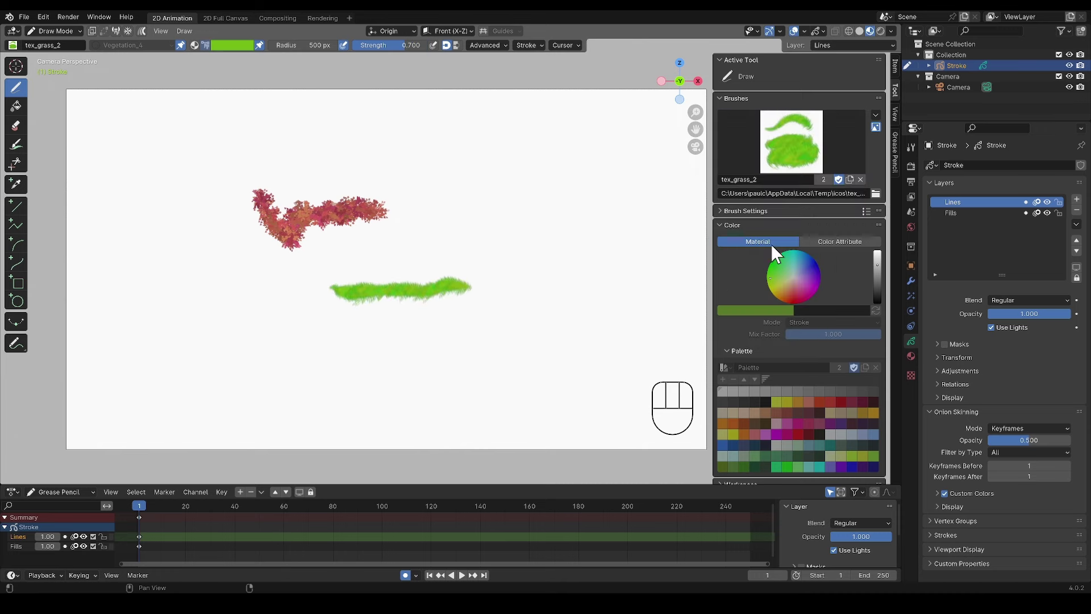
pyautogui.click(776, 145)
pyautogui.click(755, 310)
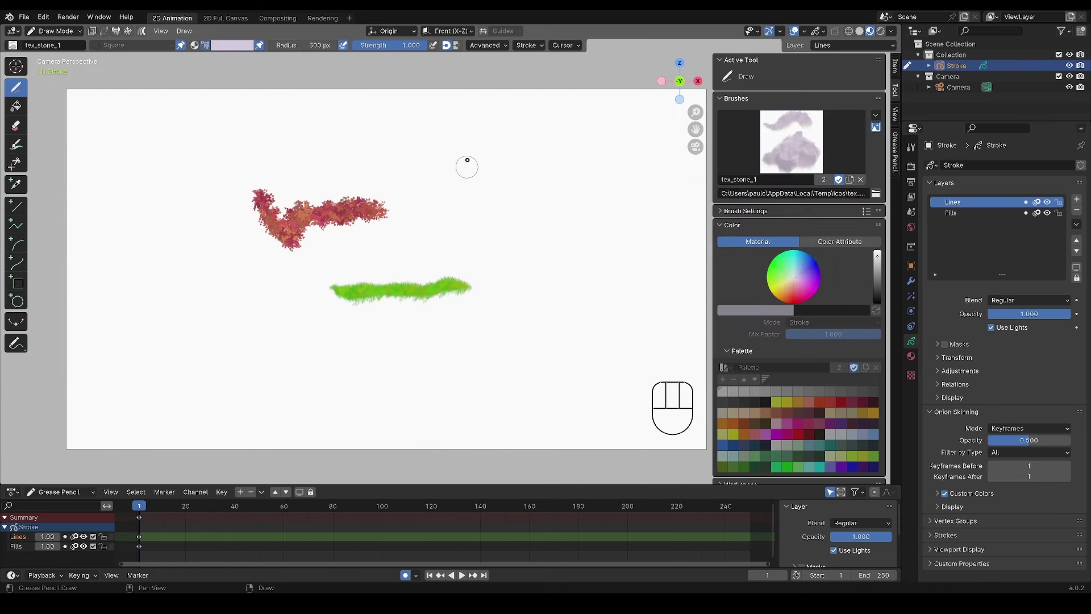
pyautogui.moveTo(463, 159)
pyautogui.mouseDown()
pyautogui.moveTo(513, 169)
pyautogui.moveTo(468, 170)
pyautogui.moveTo(498, 187)
pyautogui.mouseUp()
# Step: Spray a red tex_spray_2 stroke, then switch back to the Pencil brush
pyautogui.click(809, 166)
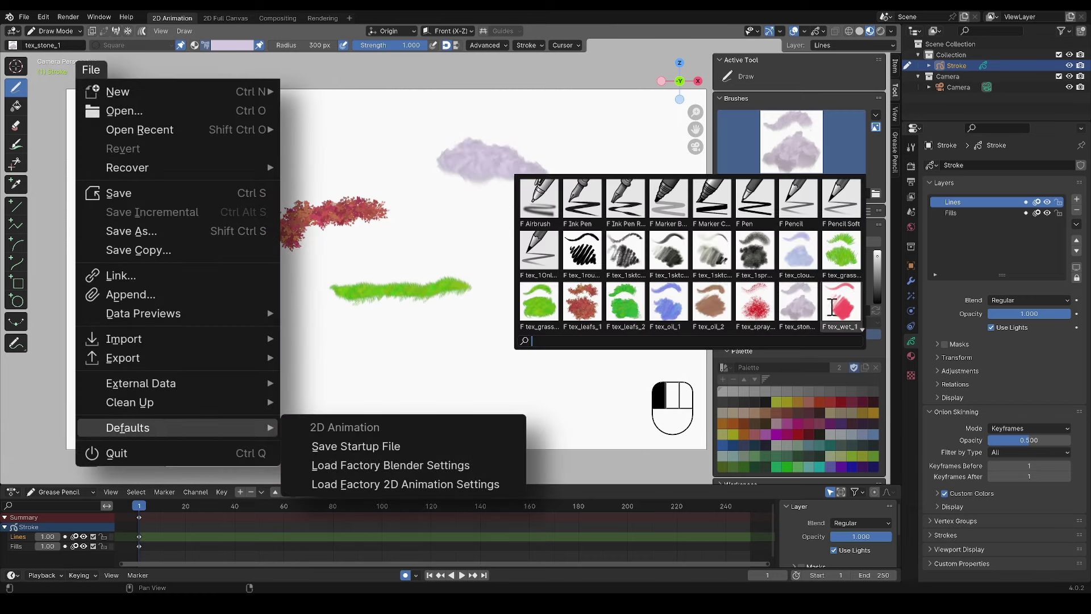
pyautogui.click(756, 304)
pyautogui.moveTo(512, 230)
pyautogui.mouseDown()
pyautogui.moveTo(506, 312)
pyautogui.moveTo(489, 335)
pyautogui.mouseUp()
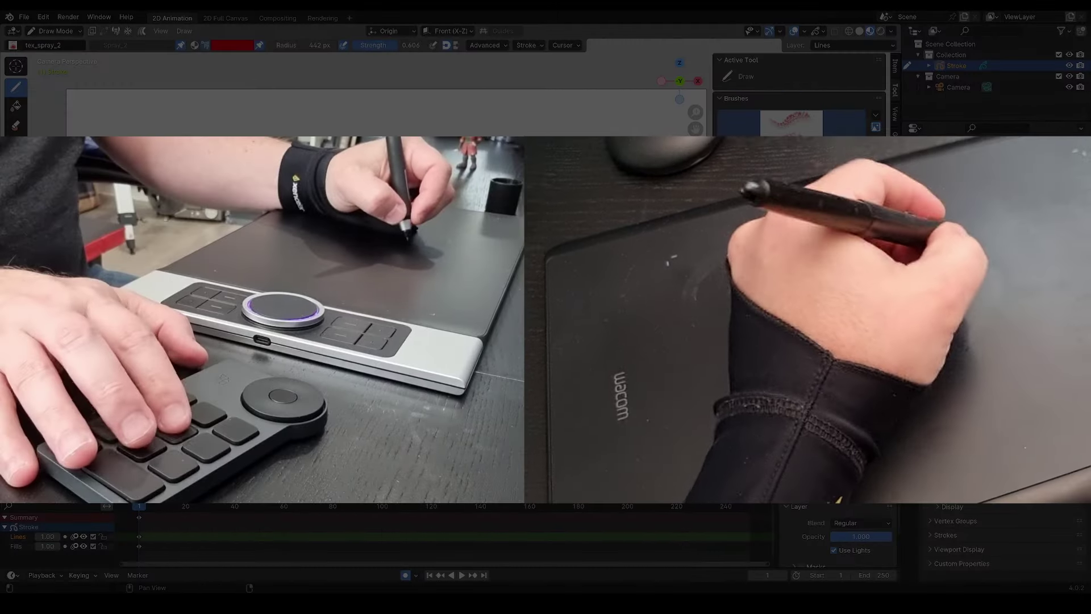
pyautogui.press('1')
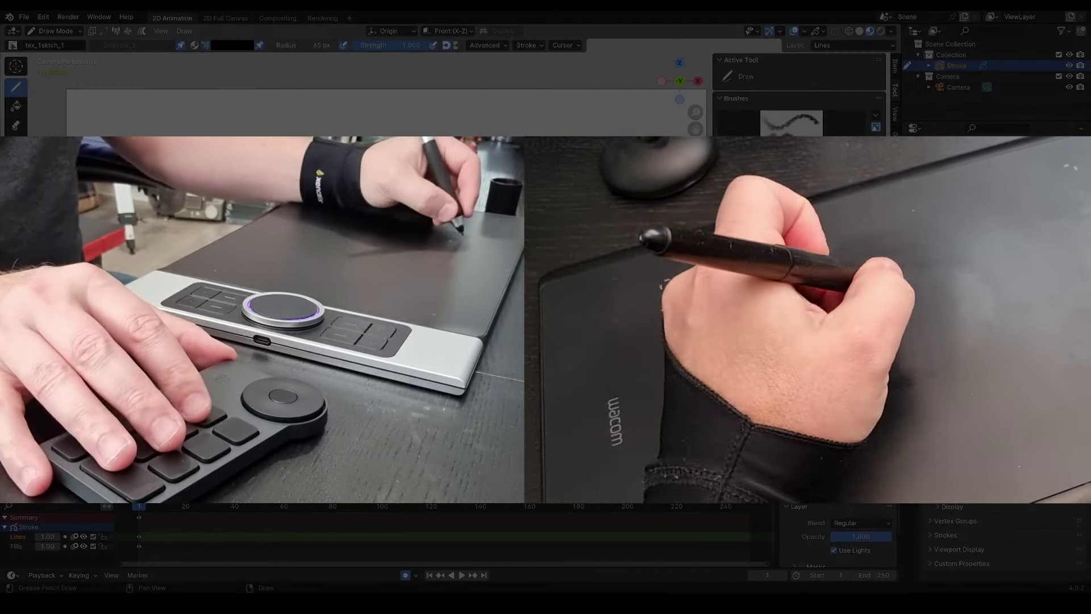
pyautogui.press('2')
pyautogui.click(799, 128)
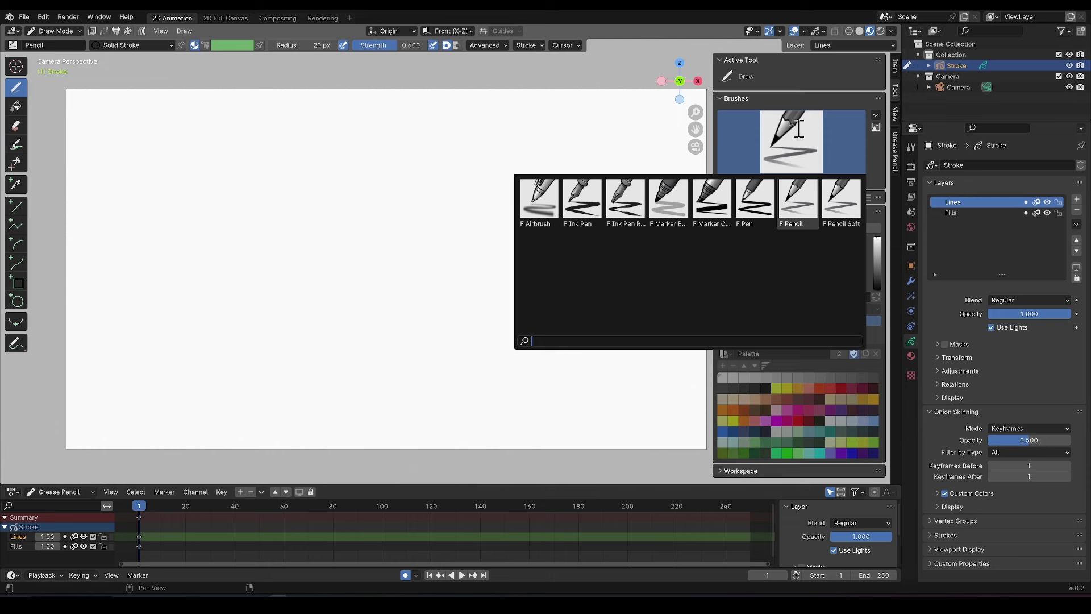
# Step: Show the object's material slots and pin the current material to the brush
pyautogui.click(909, 351)
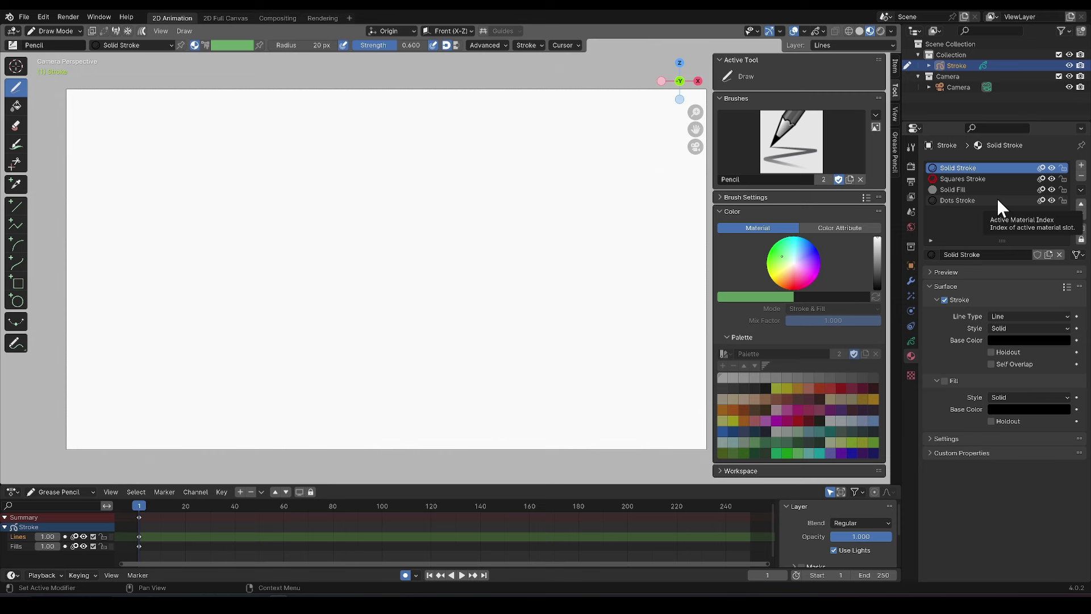
pyautogui.click(168, 46)
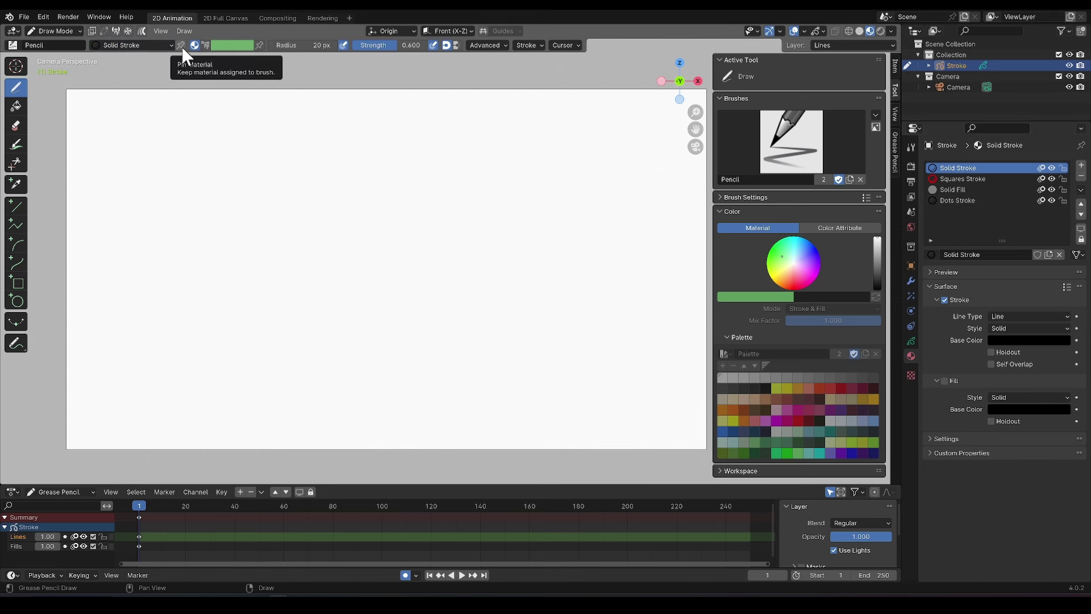
pyautogui.click(181, 47)
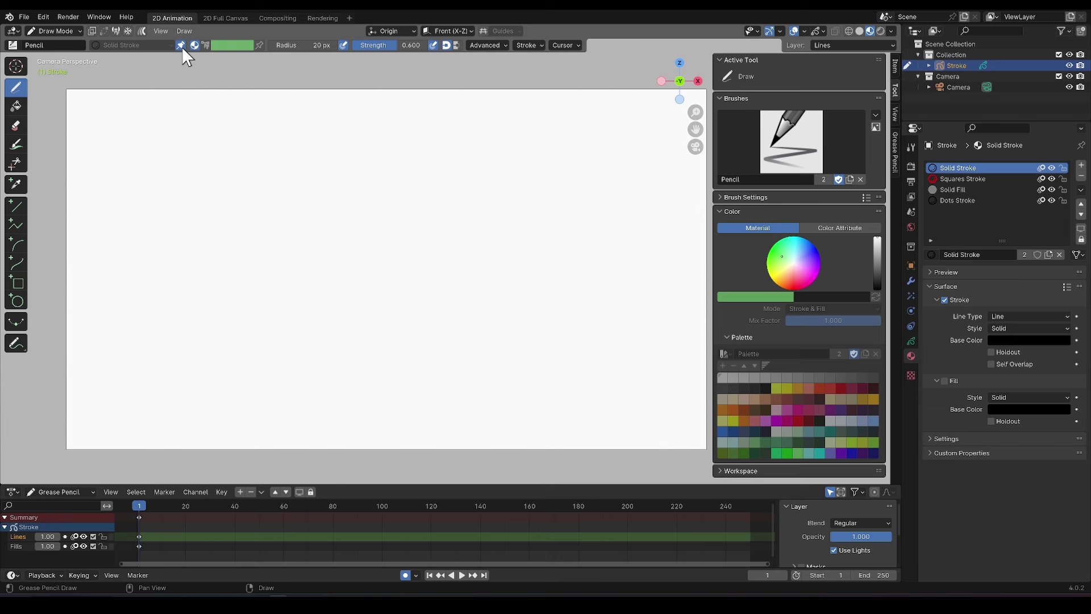
# Step: Assign the Solid Fill material to the Ink Pen brush, then return to Pencil
pyautogui.click(13, 47)
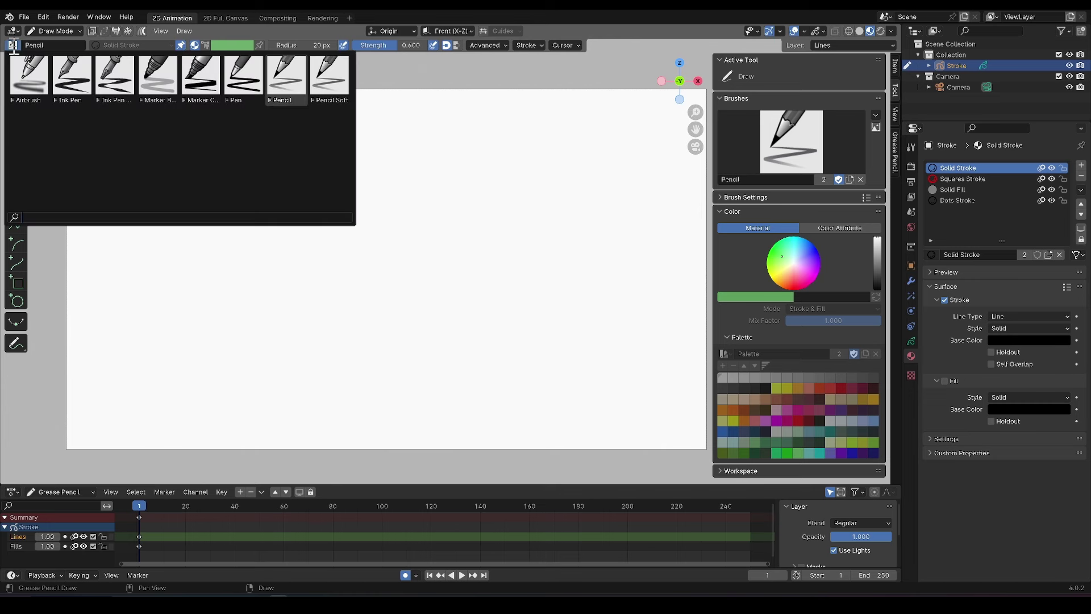
pyautogui.click(72, 77)
pyautogui.click(94, 45)
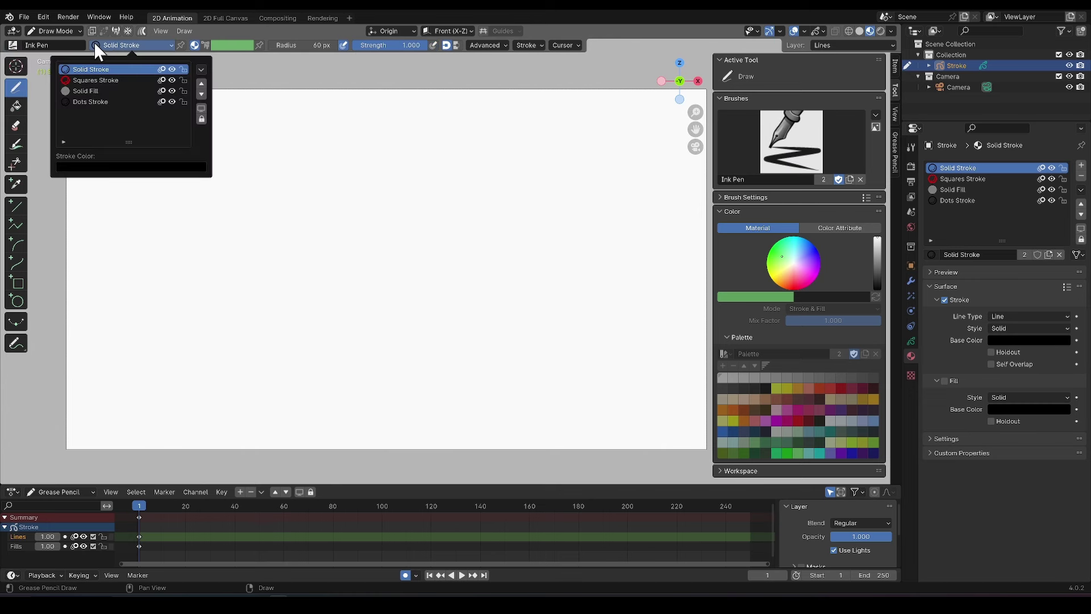
pyautogui.click(94, 92)
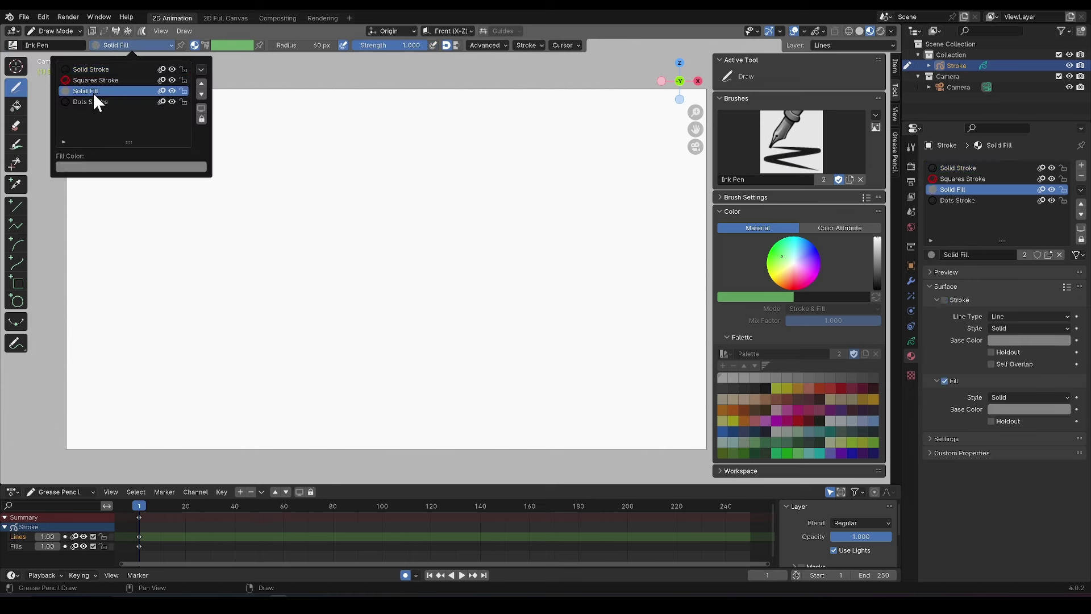
pyautogui.click(179, 46)
pyautogui.click(23, 44)
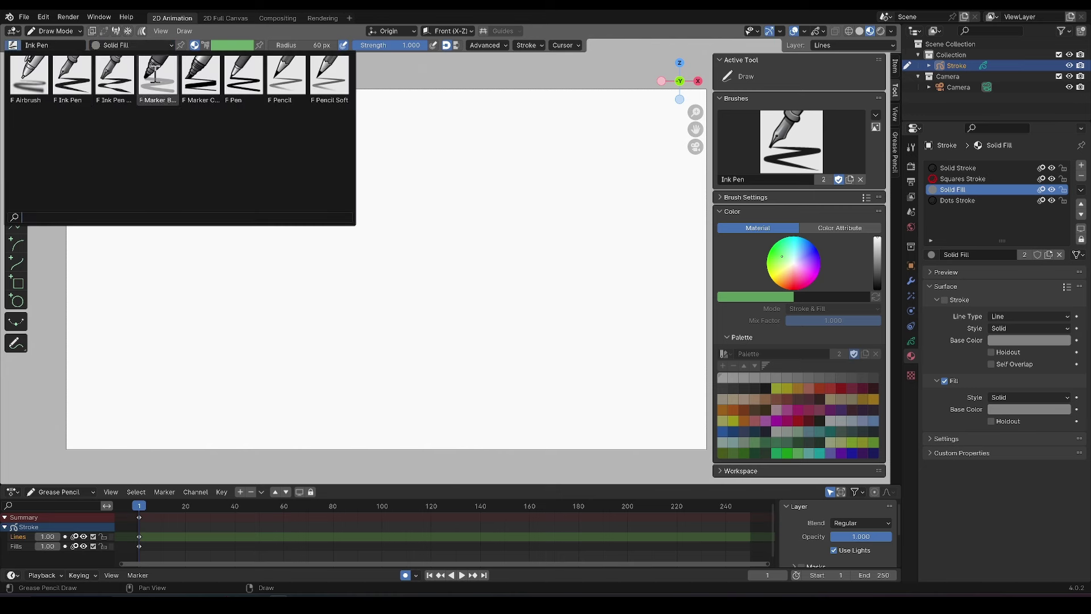
pyautogui.click(288, 72)
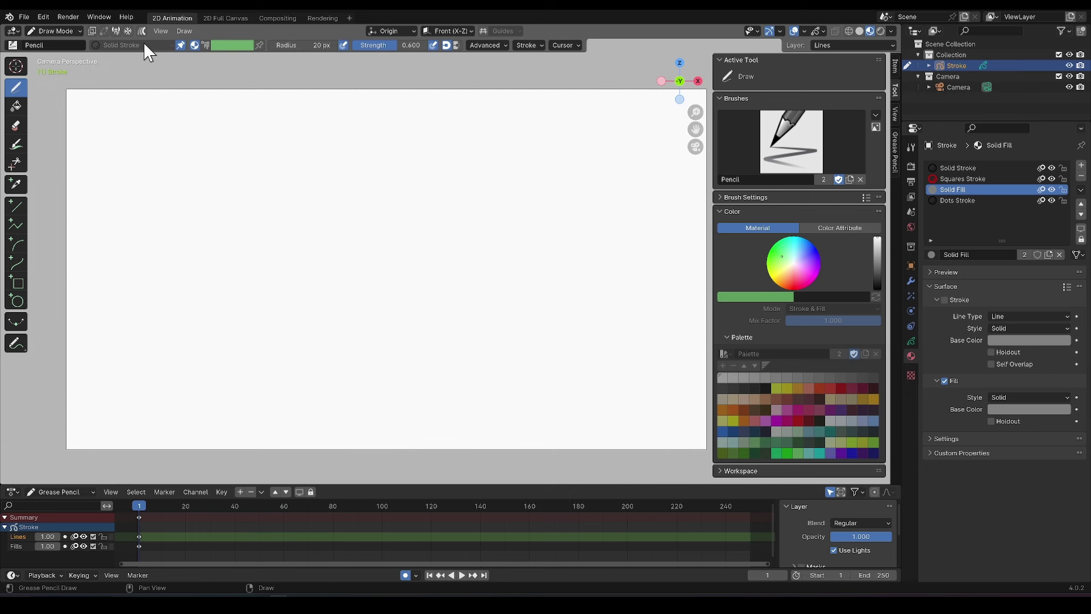
# Step: Unpin the material, enlarge the Pencil brush radius, and check its advanced settings
pyautogui.click(180, 45)
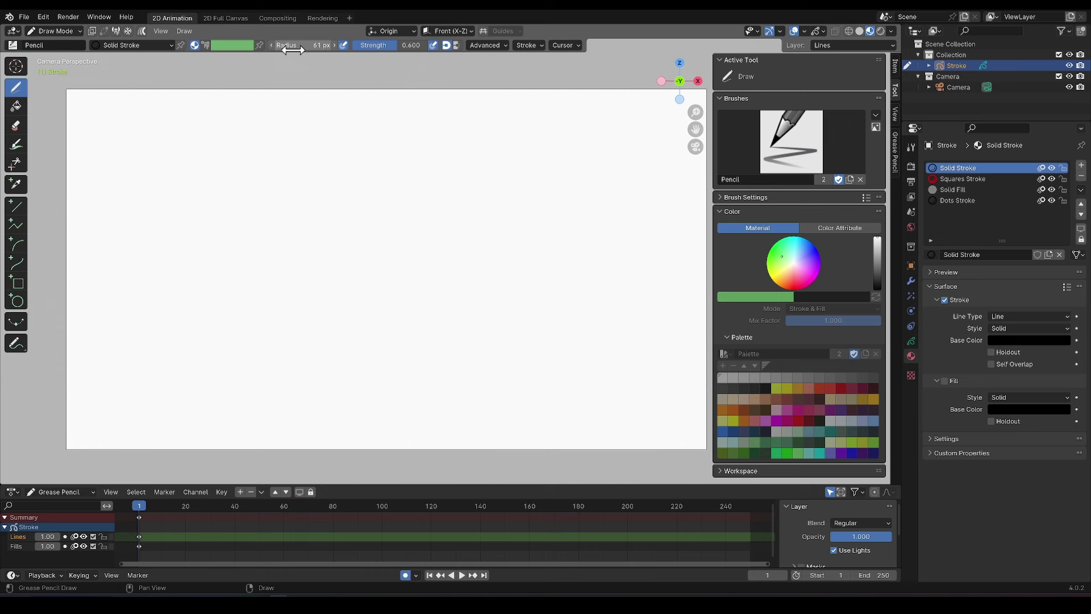
pyautogui.moveTo(294, 49)
pyautogui.mouseDown()
pyautogui.moveTo(314, 50)
pyautogui.moveTo(305, 49)
pyautogui.mouseUp()
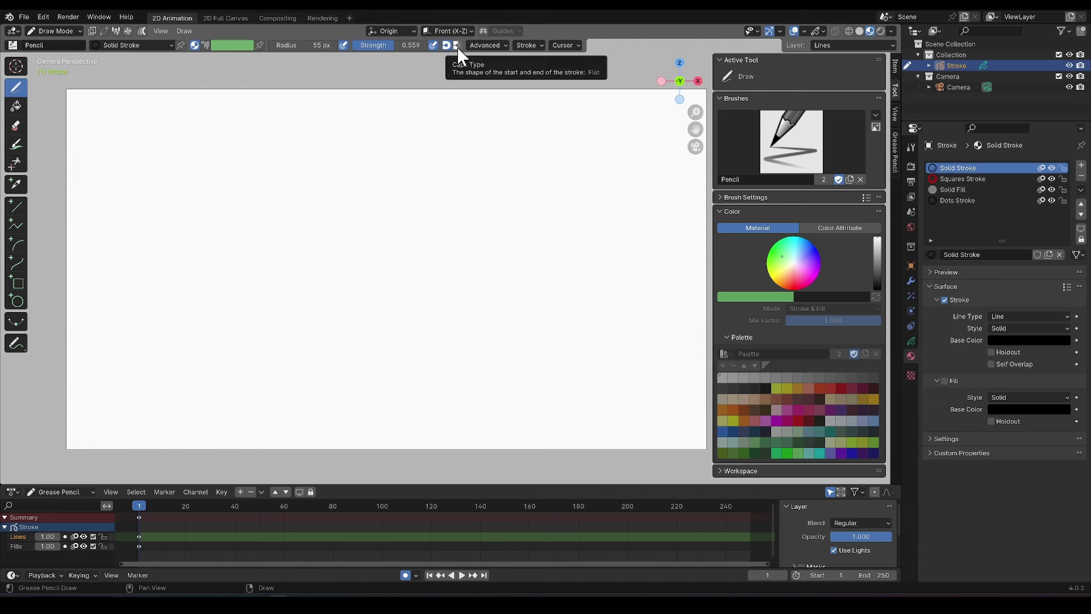
pyautogui.click(498, 46)
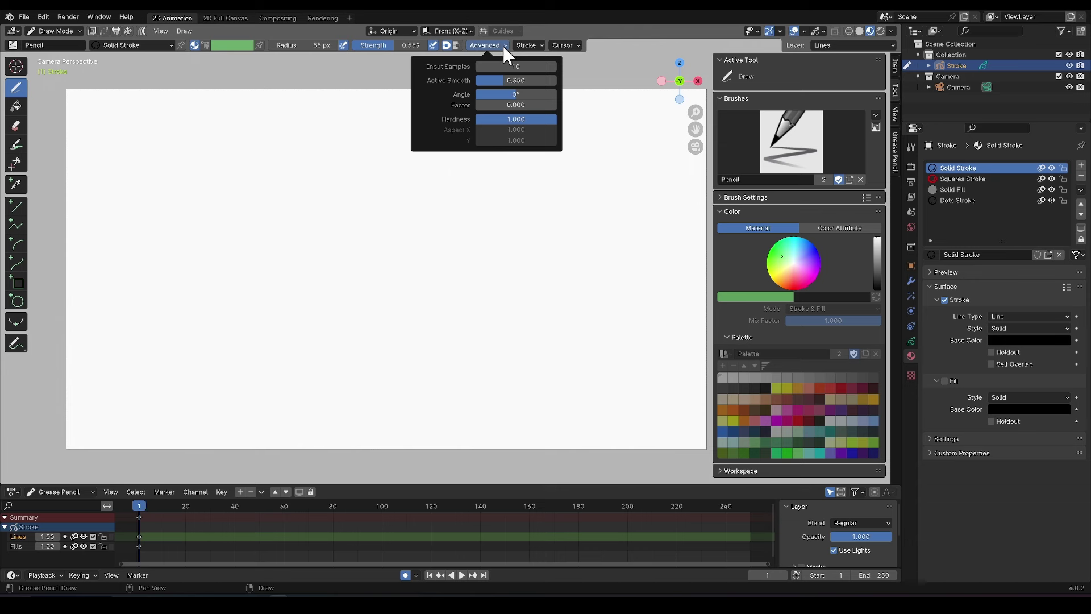
pyautogui.moveTo(541, 44)
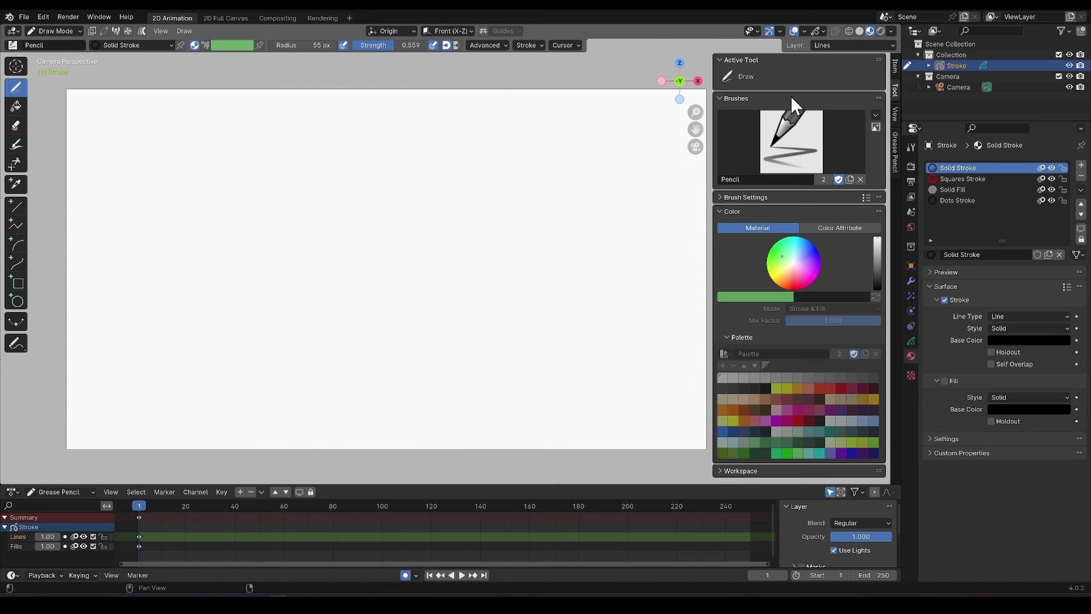
# Step: Bend the radius pressure curve downward and bow the strength curve upward
pyautogui.click(720, 198)
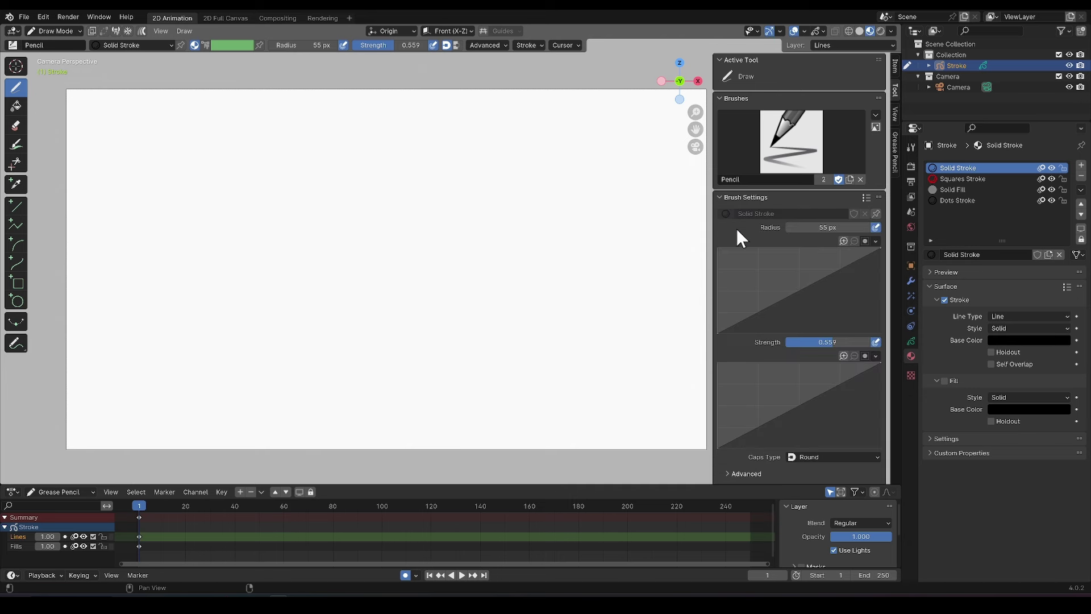
pyautogui.scroll(-4, 760, 287)
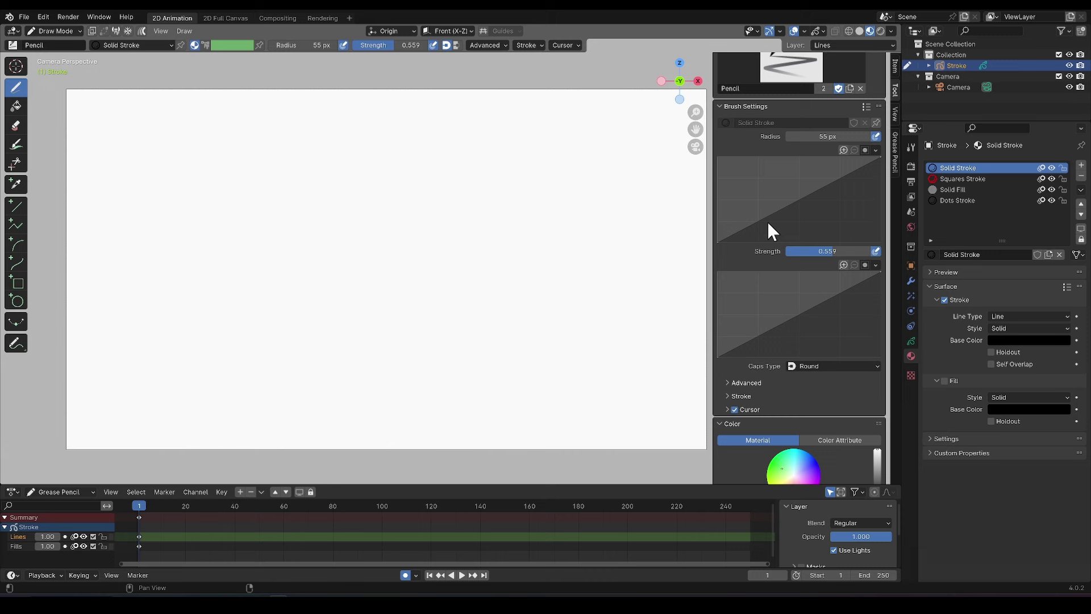
pyautogui.click(800, 199)
pyautogui.moveTo(799, 199); pyautogui.dragTo(816, 217)
pyautogui.moveTo(786, 338); pyautogui.dragTo(752, 306)
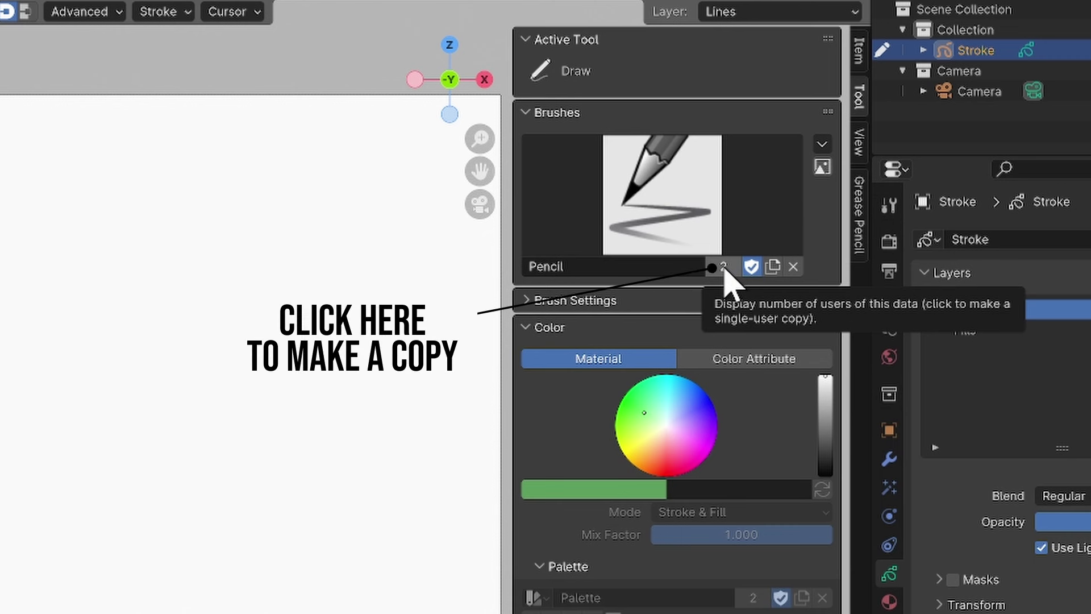
# Step: Make a single-user copy of the Pencil brush and rename it 'New Brush Name'
pyautogui.click(723, 267)
pyautogui.doubleClick(650, 270)
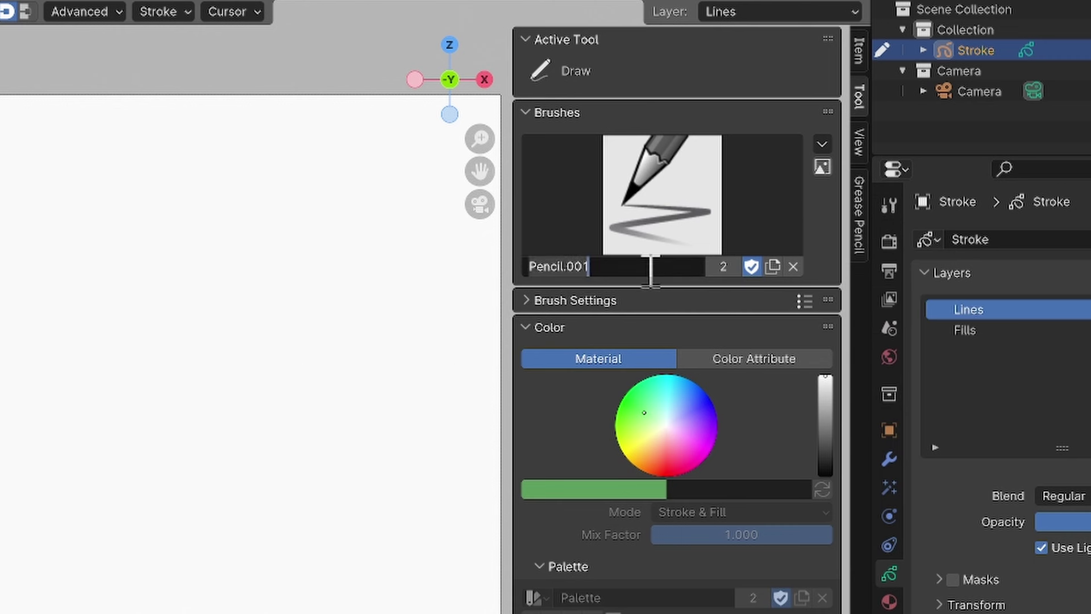
pyautogui.write('New Brush Name')
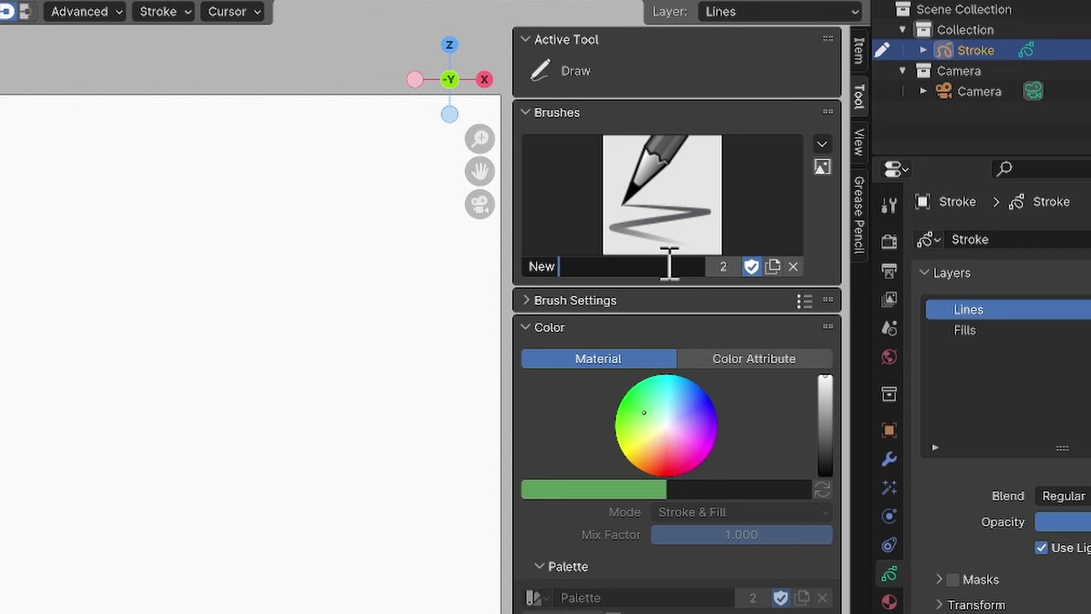
pyautogui.press('Return')
# Step: Enable Fake User on the brush so it is saved even without users
pyautogui.click(703, 184)
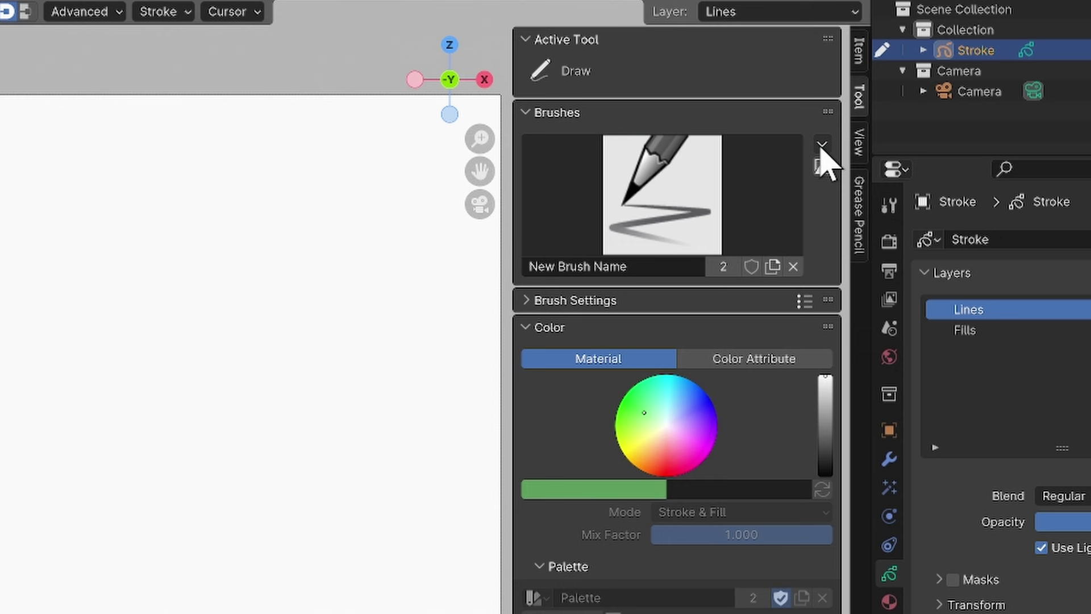
pyautogui.click(822, 145)
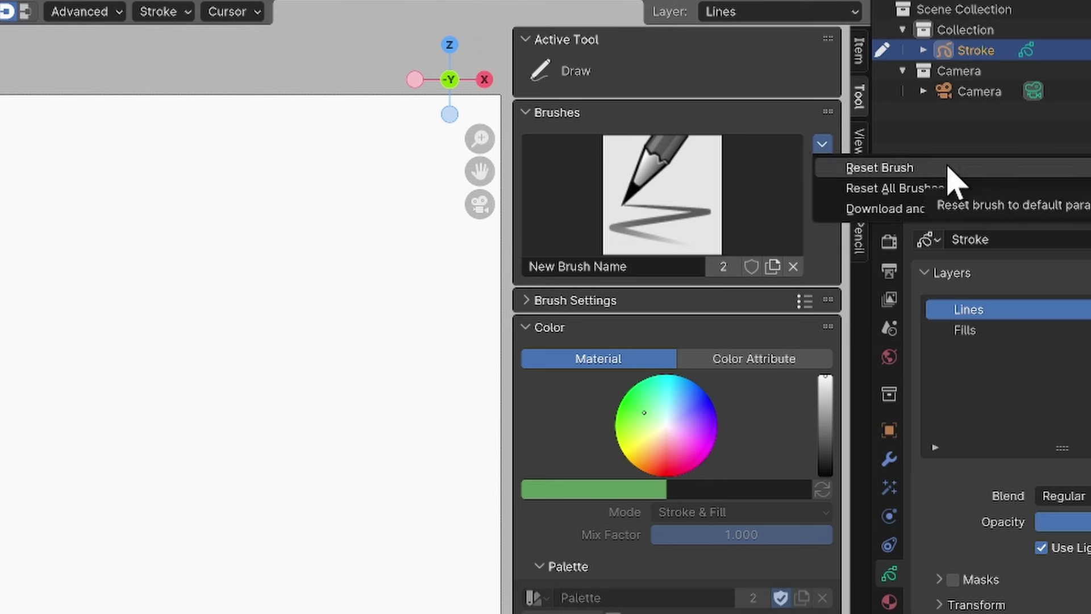
pyautogui.click(751, 267)
pyautogui.click(752, 266)
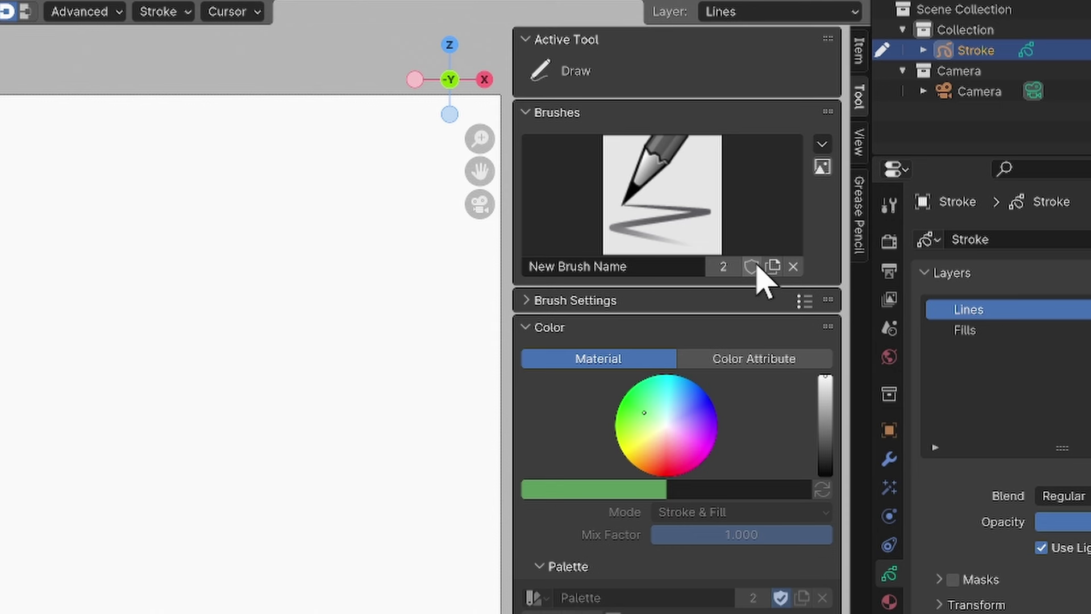
pyautogui.click(751, 267)
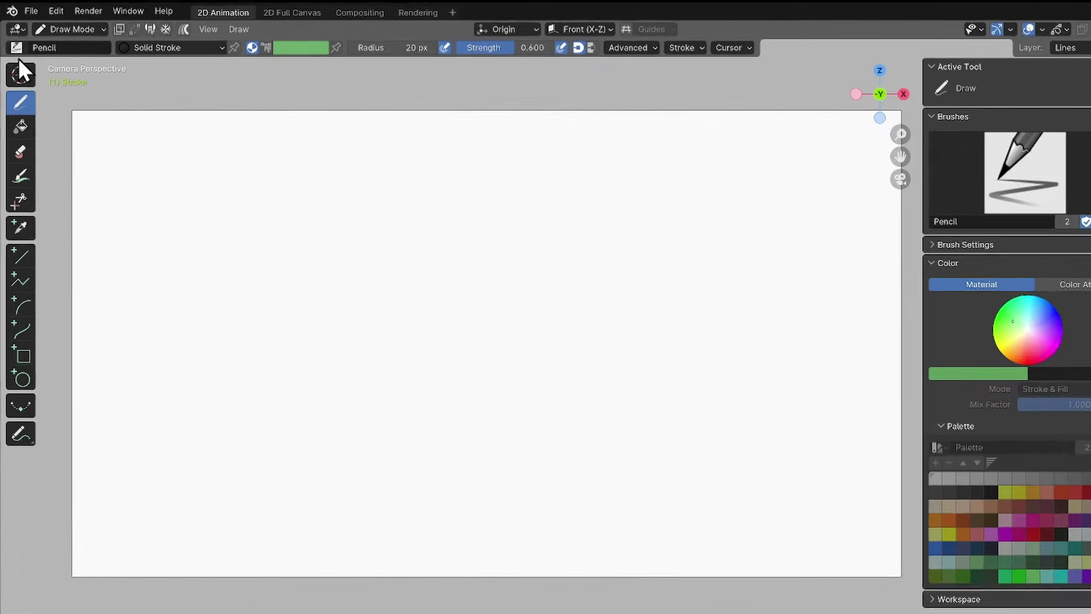
# Step: Select the Ink Pen brush and make a single-user copy, Ink Pen.001
pyautogui.click(12, 44)
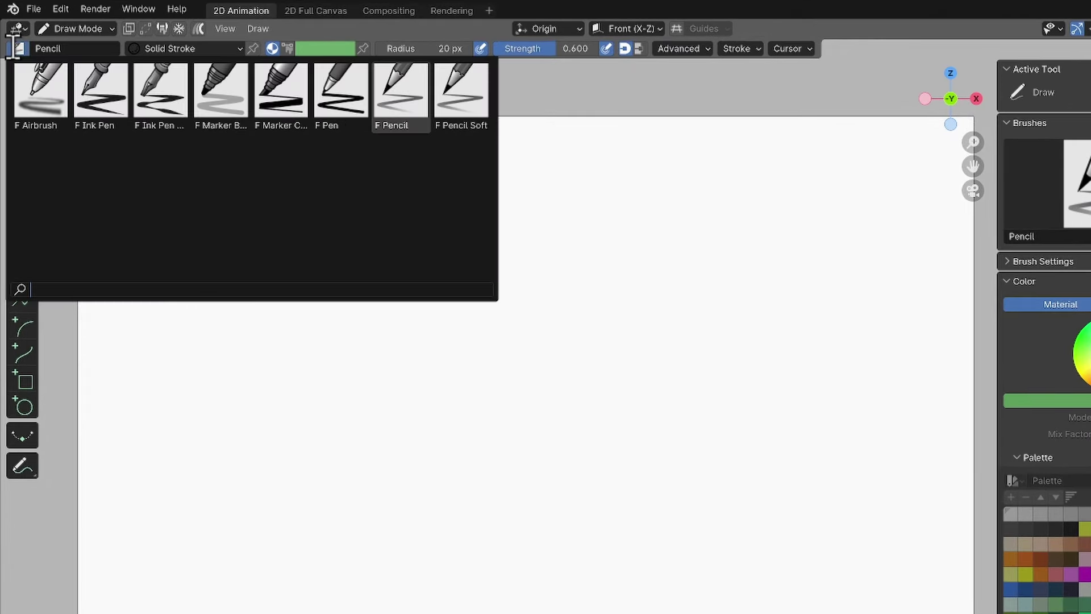
pyautogui.click(93, 95)
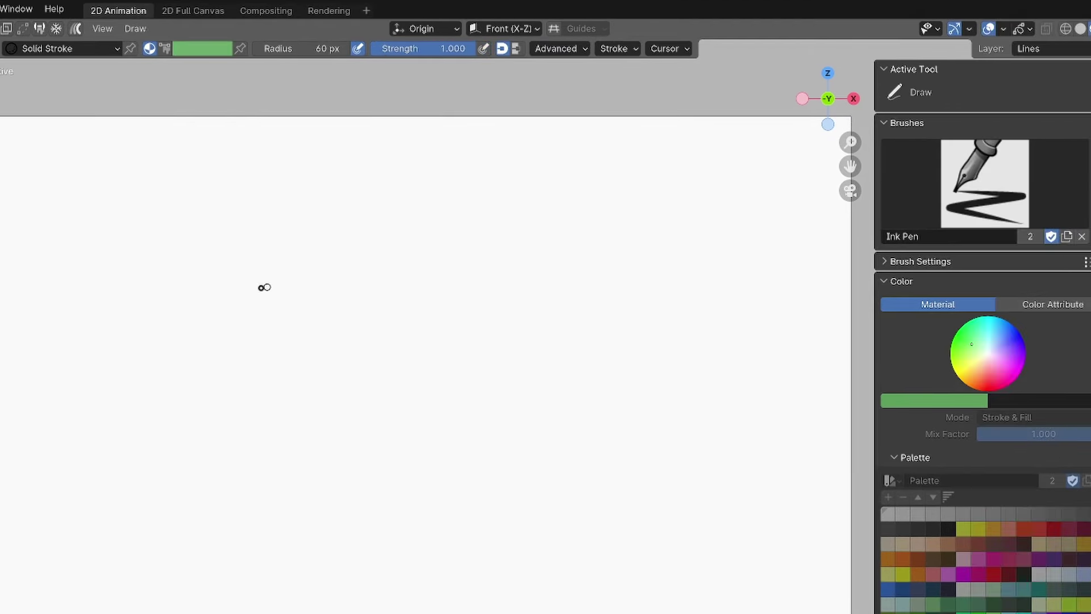
pyautogui.click(804, 233)
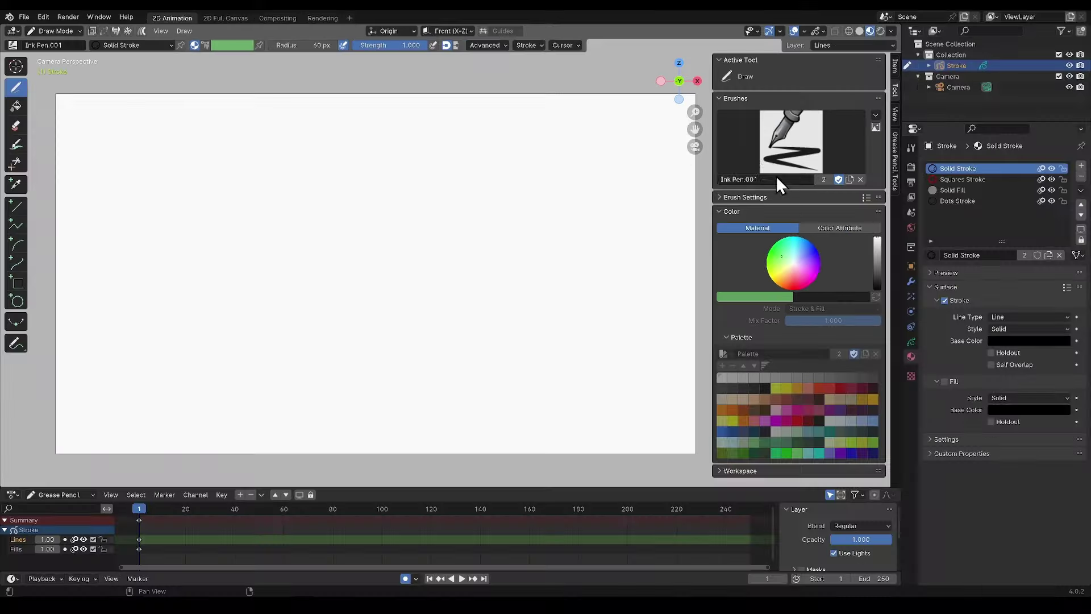
# Step: Rename the Ink Pen copy to 'Calligraphy Pen', collapse Color and expand Brush Settings
pyautogui.doubleClick(990, 233)
pyautogui.write('Calligraphy Pen')
pyautogui.press('Return')
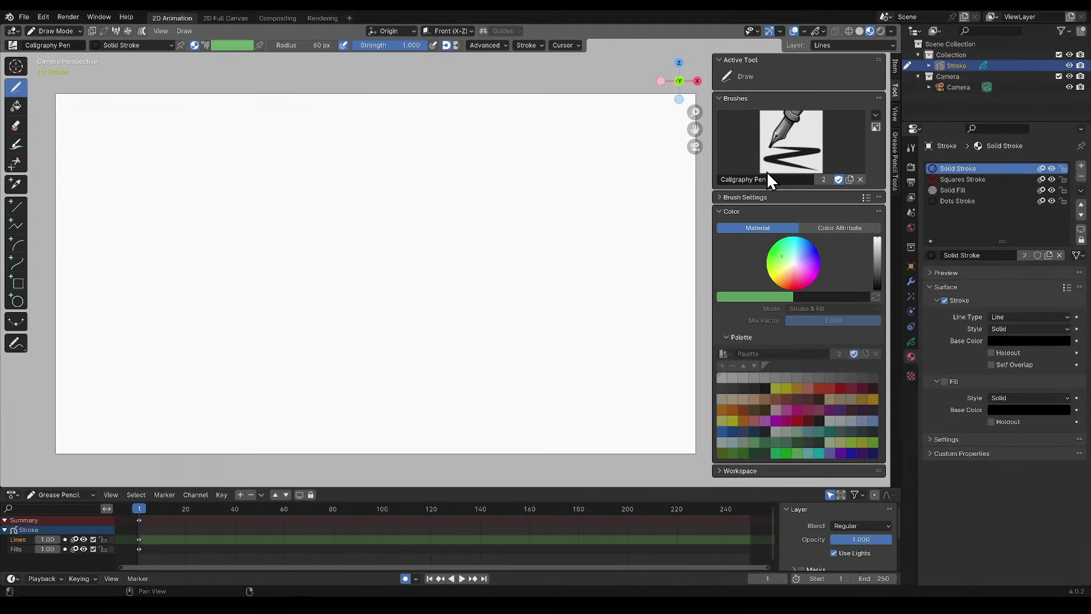
pyautogui.click(718, 211)
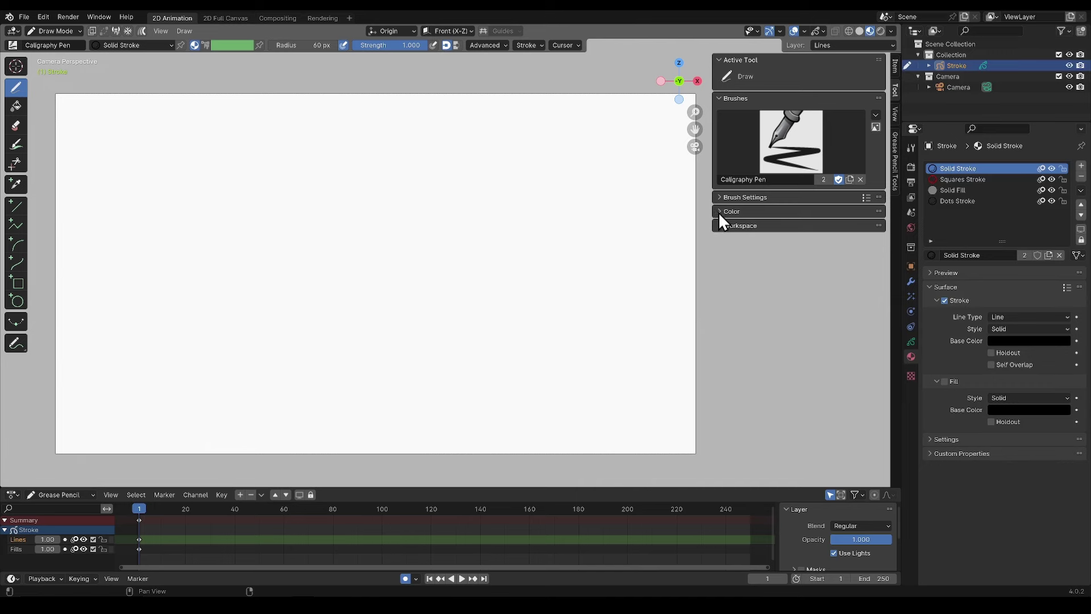
pyautogui.click(717, 197)
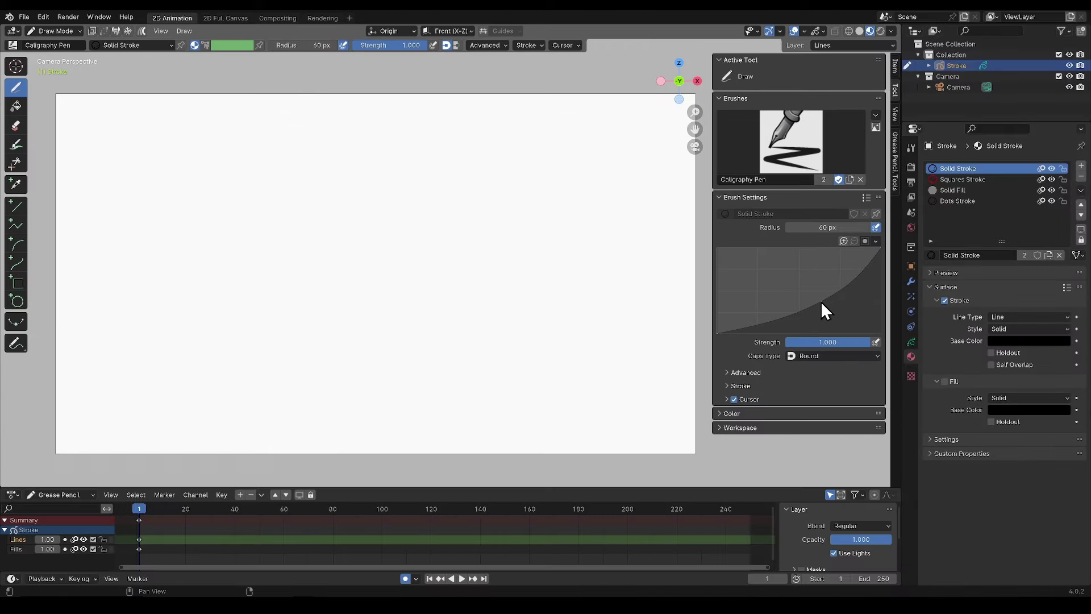
# Step: Bend the radius curve down, move its top end to X 0.85, and draw a zigzag test stroke
pyautogui.moveTo(821, 301); pyautogui.dragTo(745, 339)
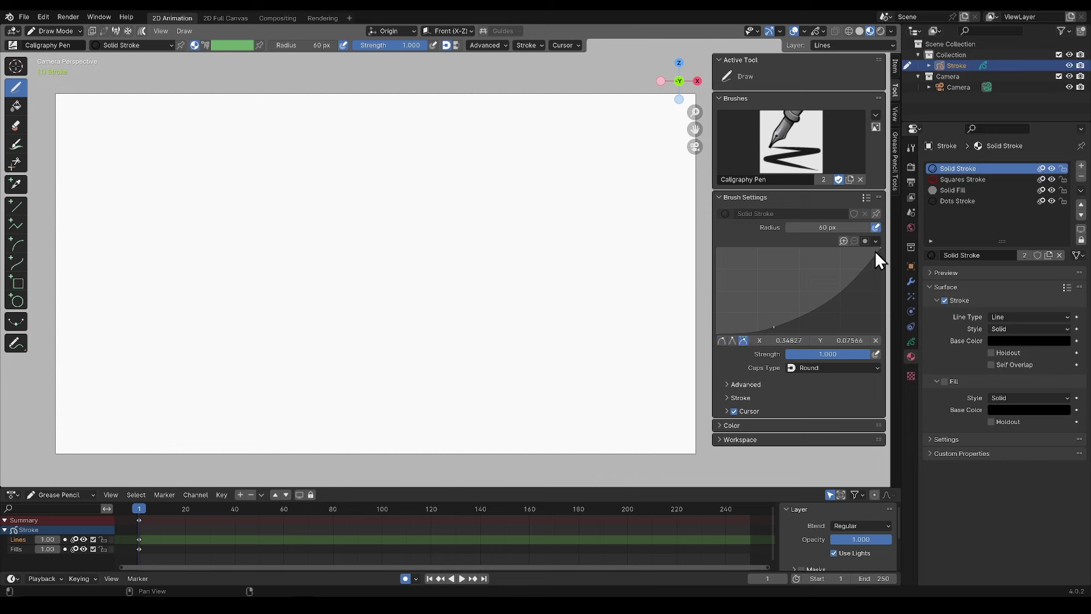
pyautogui.moveTo(874, 249); pyautogui.dragTo(855, 247)
pyautogui.moveTo(307, 192)
pyautogui.mouseDown()
pyautogui.moveTo(341, 226)
pyautogui.moveTo(438, 211)
pyautogui.moveTo(466, 229)
pyautogui.mouseUp()
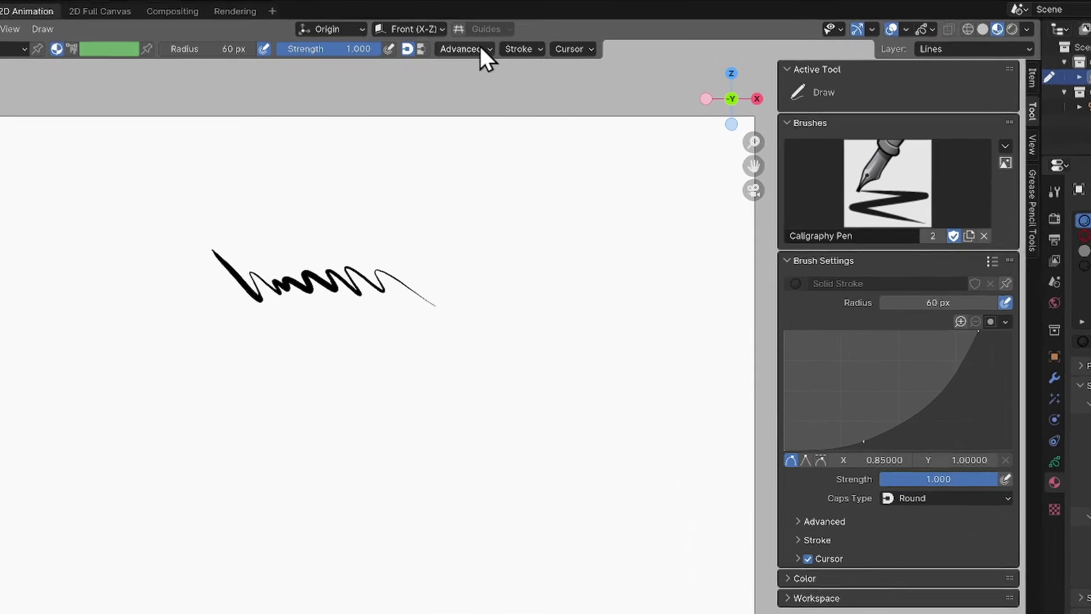
# Step: Set the Calligraphy Pen's stroke Angle to 35° and Factor to 0.25
pyautogui.click(502, 45)
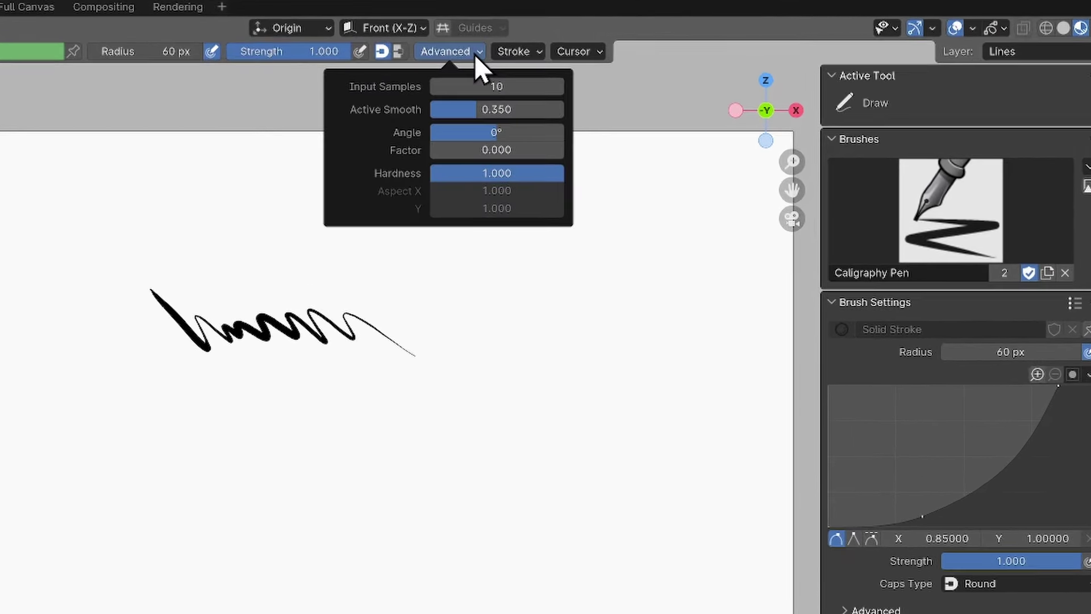
pyautogui.click(489, 132)
pyautogui.write('35')
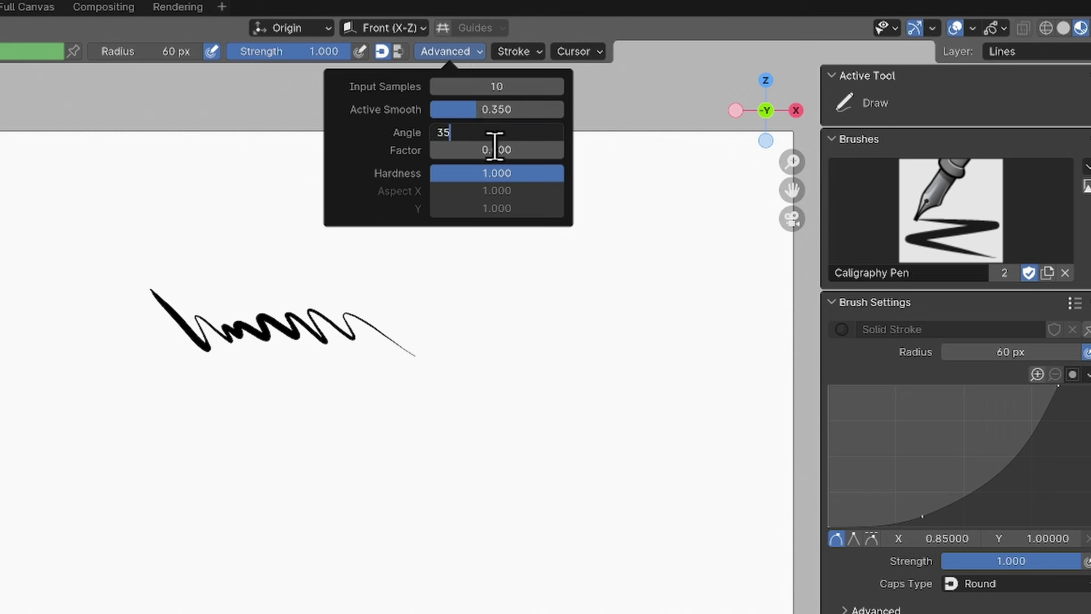
pyautogui.press('Return')
pyautogui.click(497, 149)
pyautogui.press('BackSpace')
pyautogui.write('.25')
pyautogui.press('Return')
# Step: Draw a wavy test line, a squiggle and diagonal hatch strokes on the canvas
pyautogui.moveTo(149, 355); pyautogui.dragTo(184, 409)
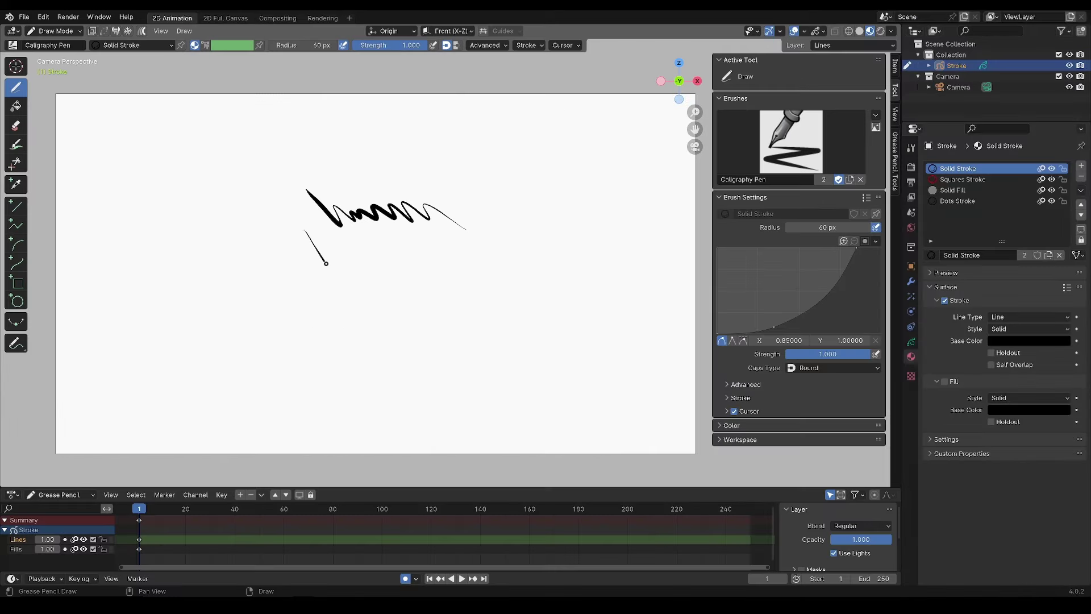
pyautogui.moveTo(326, 263)
pyautogui.mouseDown()
pyautogui.moveTo(432, 267)
pyautogui.moveTo(467, 241)
pyautogui.moveTo(497, 280)
pyautogui.moveTo(518, 239)
pyautogui.moveTo(519, 264)
pyautogui.mouseUp()
pyautogui.moveTo(514, 228); pyautogui.dragTo(530, 268)
pyautogui.moveTo(523, 225); pyautogui.dragTo(568, 326)
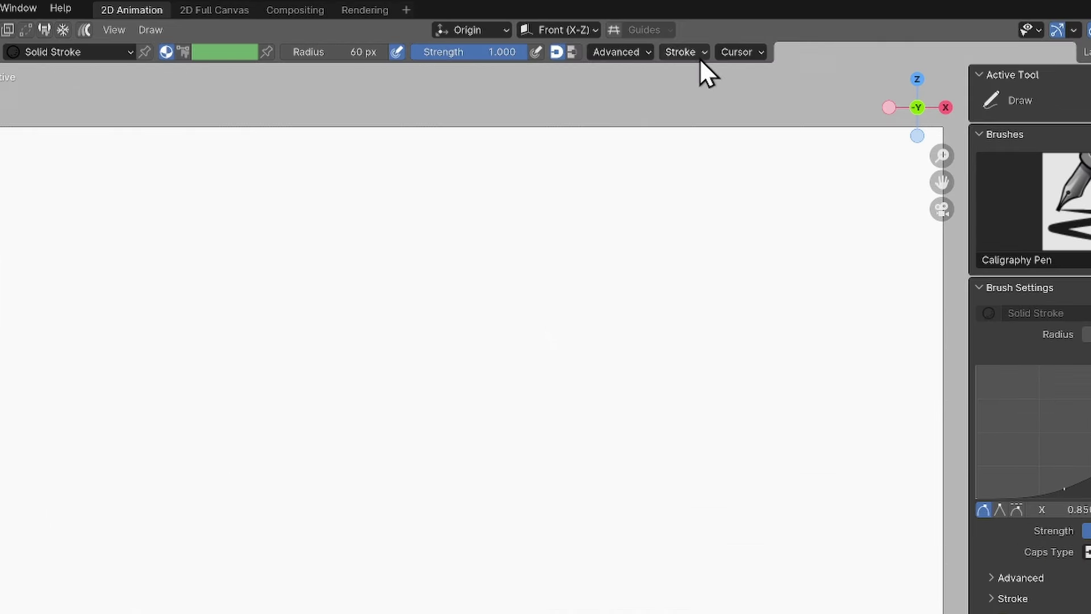
# Step: Enable stroke Randomize in Vertex Color mode and set the random radius to 0.35
pyautogui.click(540, 45)
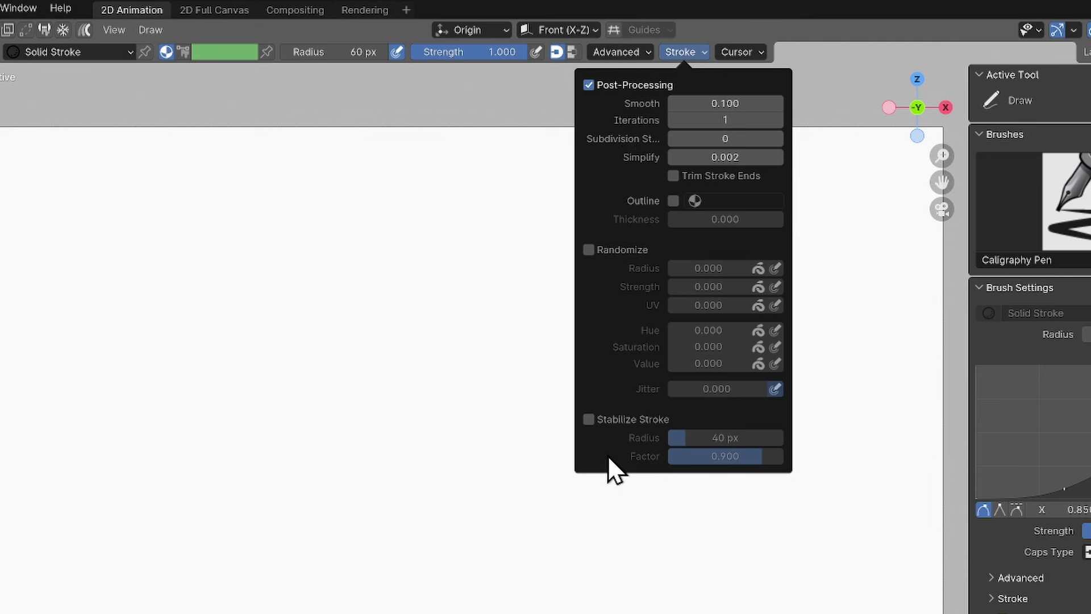
pyautogui.click(588, 250)
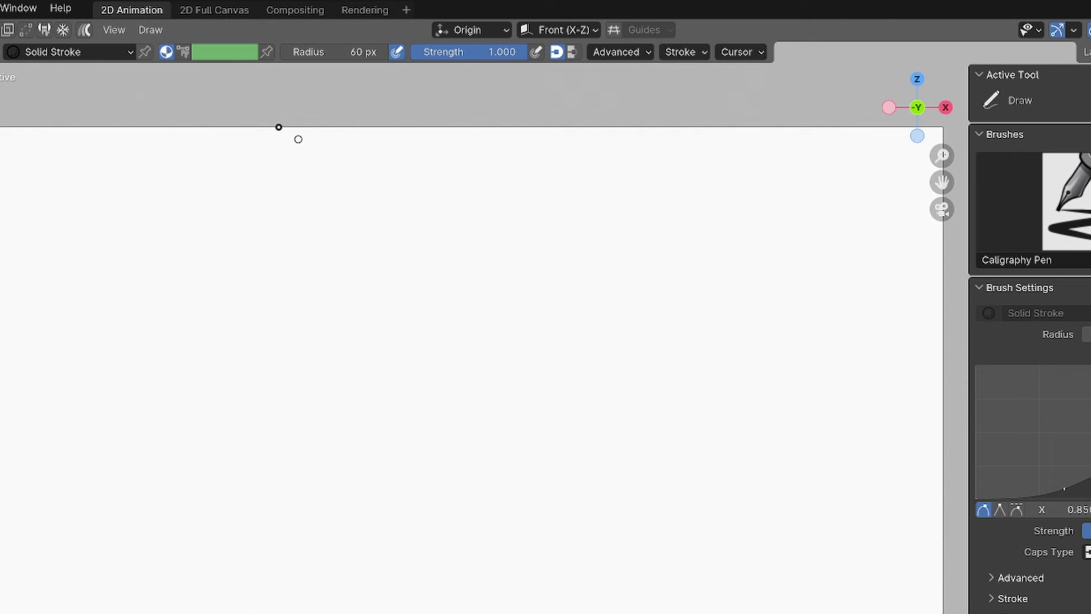
pyautogui.click(182, 52)
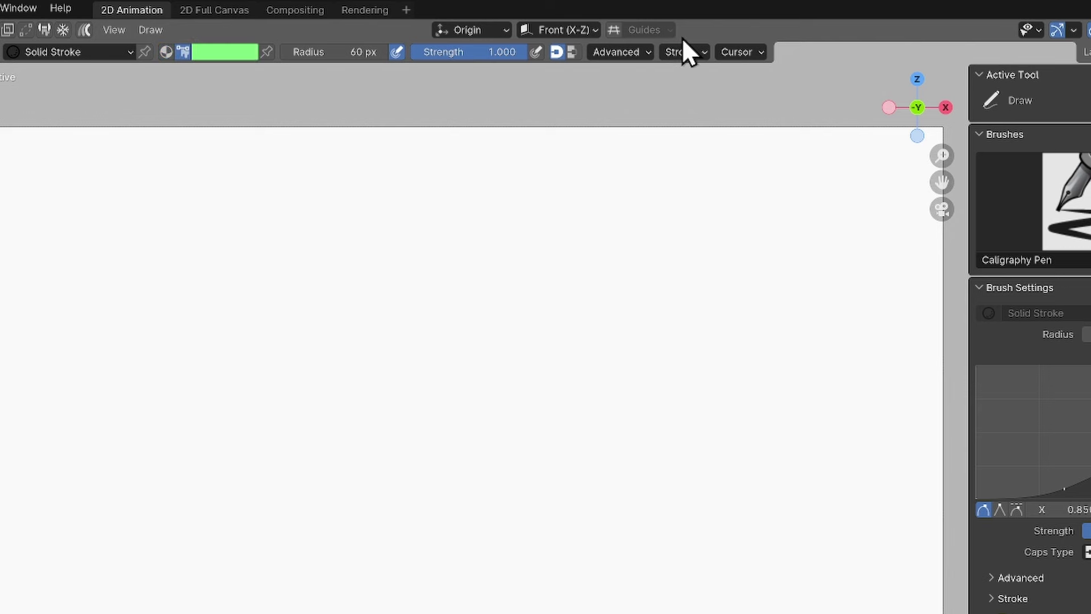
pyautogui.click(684, 53)
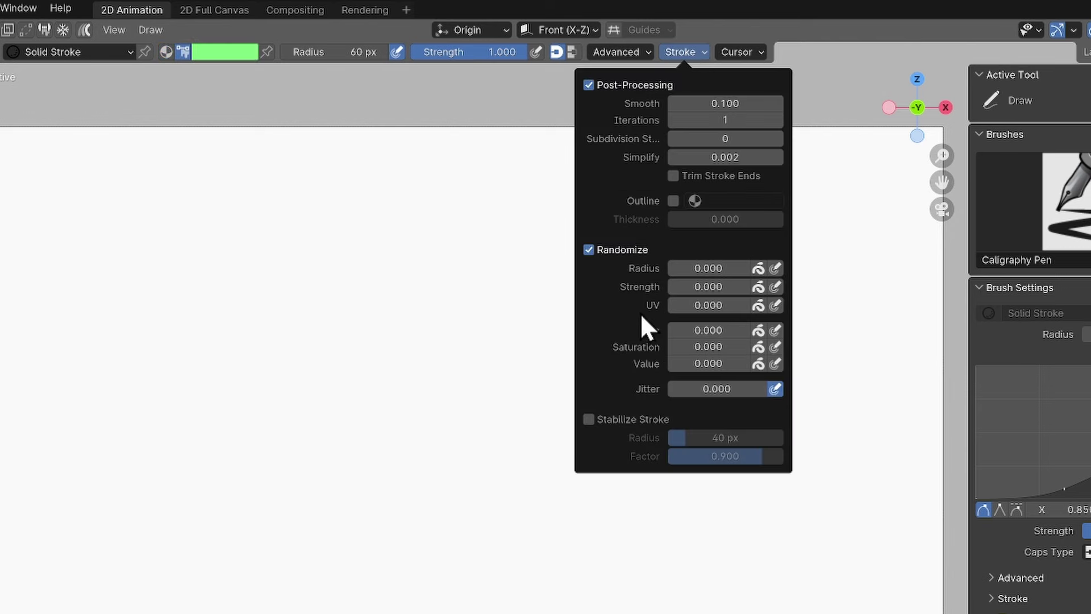
pyautogui.click(703, 268)
pyautogui.write('.35')
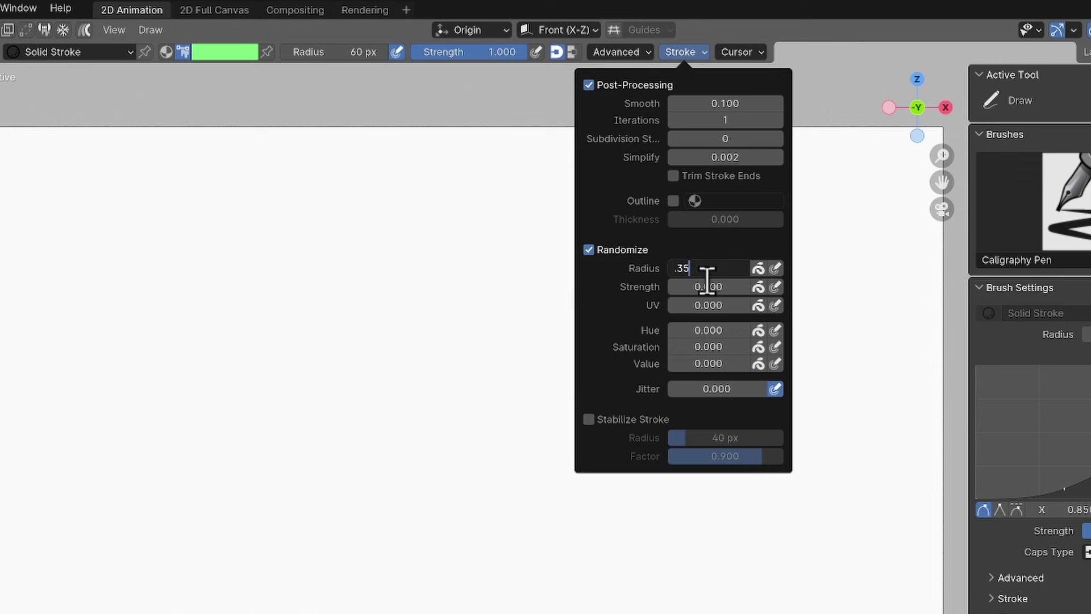
pyautogui.press('Return')
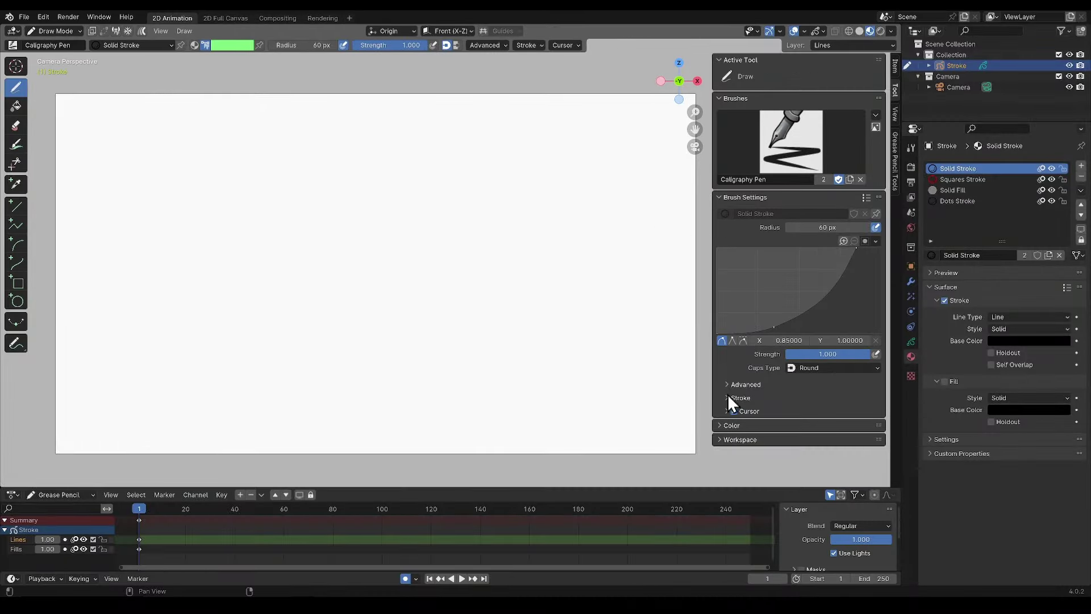
# Step: Bend the Randomize curve down-right and set the brush colour to black
pyautogui.click(727, 396)
pyautogui.click(727, 423)
pyautogui.scroll(-8, 728, 426)
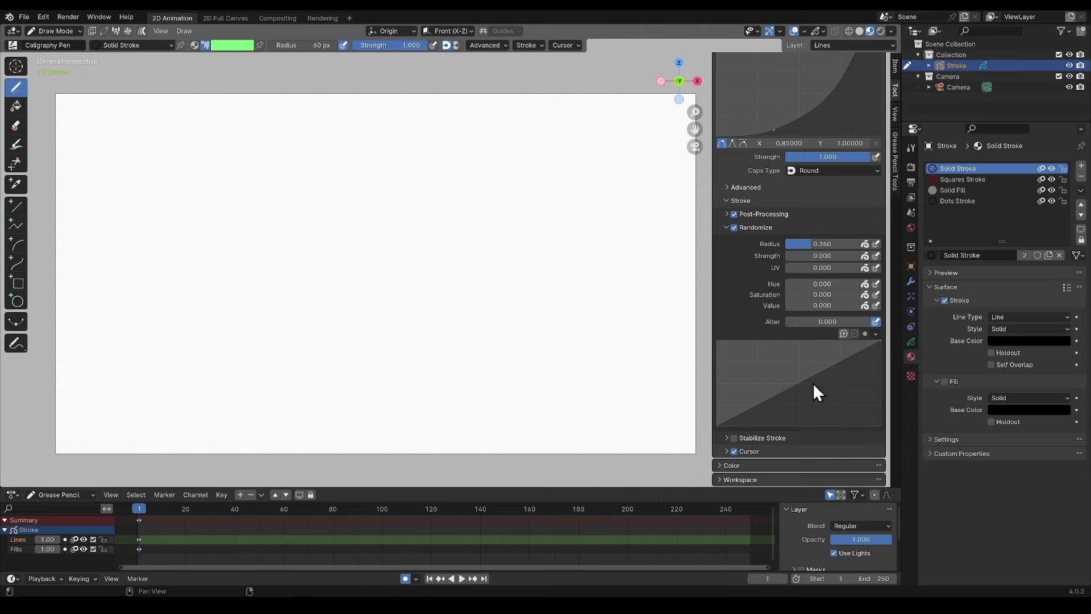
pyautogui.moveTo(805, 377); pyautogui.dragTo(830, 397)
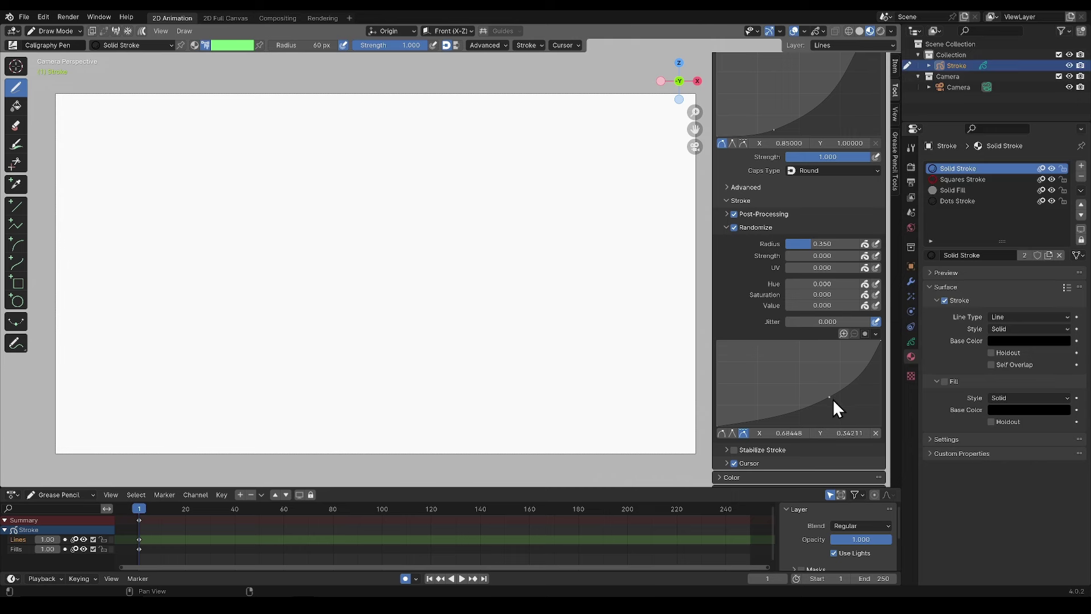
pyautogui.click(232, 44)
pyautogui.click(278, 179)
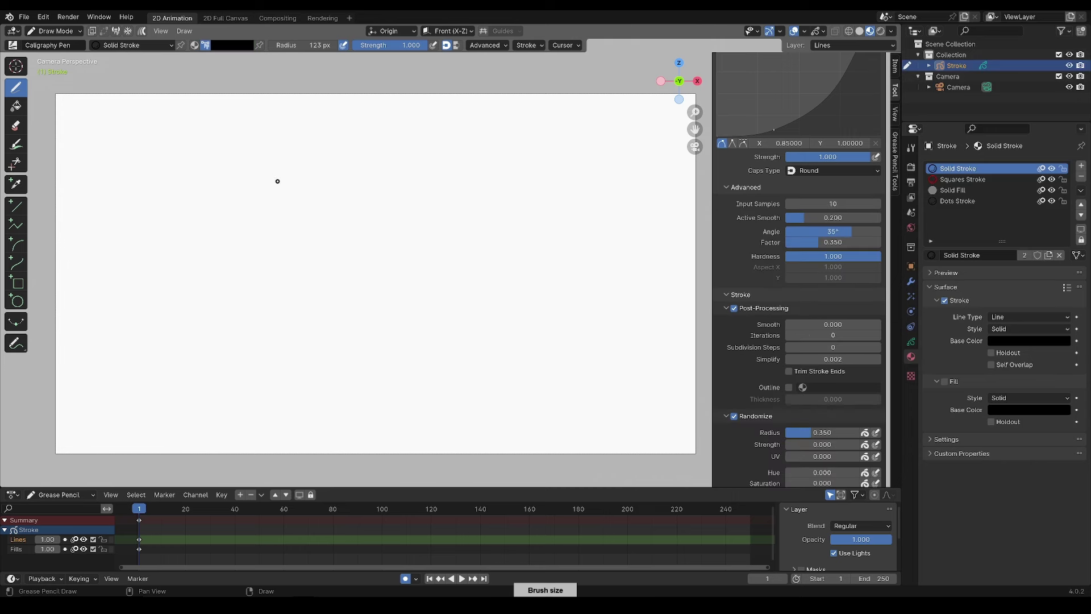
# Step: Write an underlined handwritten test signature with 2021! beneath it
pyautogui.moveTo(277, 181)
pyautogui.mouseDown()
pyautogui.moveTo(324, 219)
pyautogui.moveTo(359, 216)
pyautogui.moveTo(439, 238)
pyautogui.moveTo(592, 226)
pyautogui.mouseUp()
pyautogui.moveTo(330, 296)
pyautogui.mouseDown()
pyautogui.moveTo(356, 324)
pyautogui.moveTo(397, 307)
pyautogui.mouseUp()
pyautogui.moveTo(421, 268)
pyautogui.mouseDown()
pyautogui.moveTo(430, 294)
pyautogui.moveTo(477, 275)
pyautogui.mouseUp()
pyautogui.click(471, 260)
pyautogui.moveTo(349, 356)
pyautogui.mouseDown()
pyautogui.moveTo(494, 283)
pyautogui.moveTo(404, 380)
pyautogui.mouseUp()
pyautogui.moveTo(408, 357); pyautogui.dragTo(437, 357)
pyautogui.click(449, 345)
pyautogui.moveTo(446, 328)
pyautogui.mouseDown()
pyautogui.moveTo(448, 339)
pyautogui.moveTo(458, 329)
pyautogui.mouseUp()
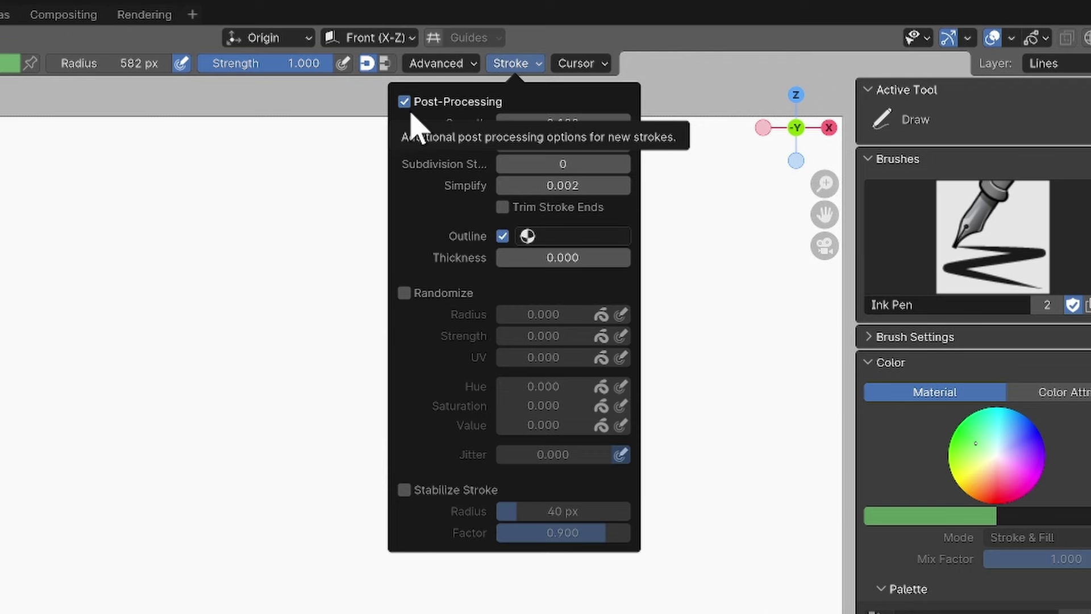
# Step: Draw test strokes comparing outline thickness 0, 0.5 and 1.0, undoing unwanted attempts
pyautogui.moveTo(85, 215)
pyautogui.mouseDown()
pyautogui.moveTo(45, 245)
pyautogui.moveTo(317, 298)
pyautogui.moveTo(562, 408)
pyautogui.moveTo(580, 442)
pyautogui.mouseUp()
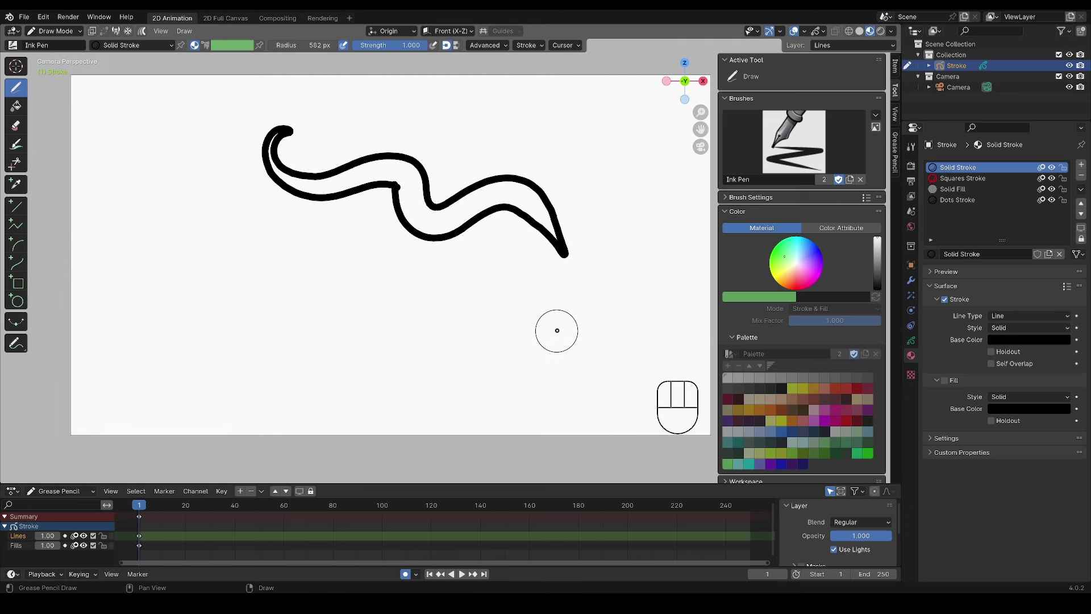
pyautogui.hotkey('ctrl', 'z')
pyautogui.moveTo(353, 129)
pyautogui.mouseDown()
pyautogui.moveTo(366, 292)
pyautogui.moveTo(377, 139)
pyautogui.mouseUp()
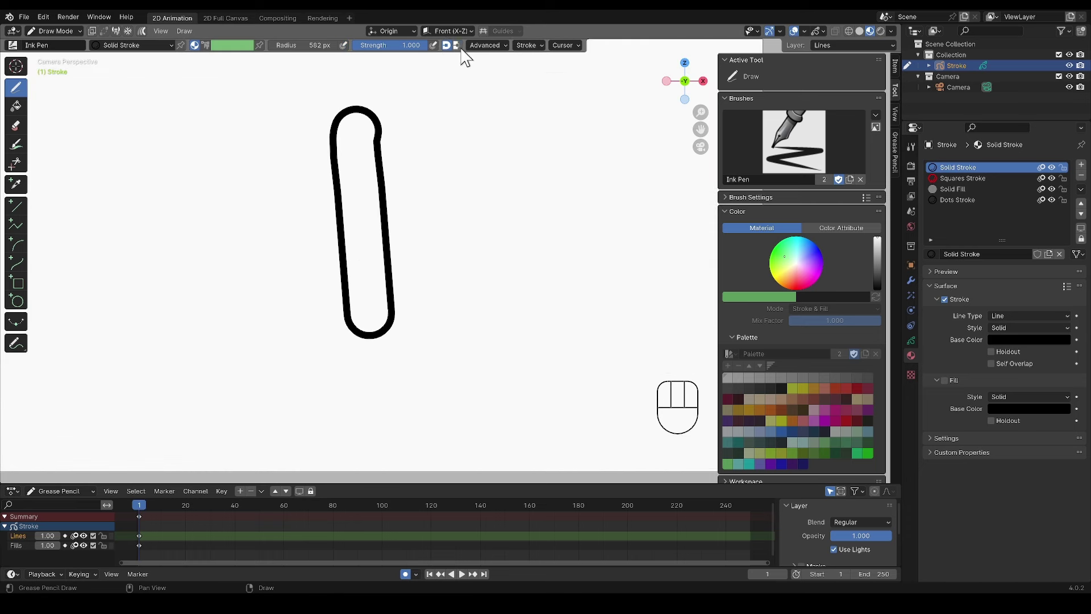
pyautogui.hotkey('ctrl', 'z')
pyautogui.moveTo(473, 126); pyautogui.dragTo(474, 127)
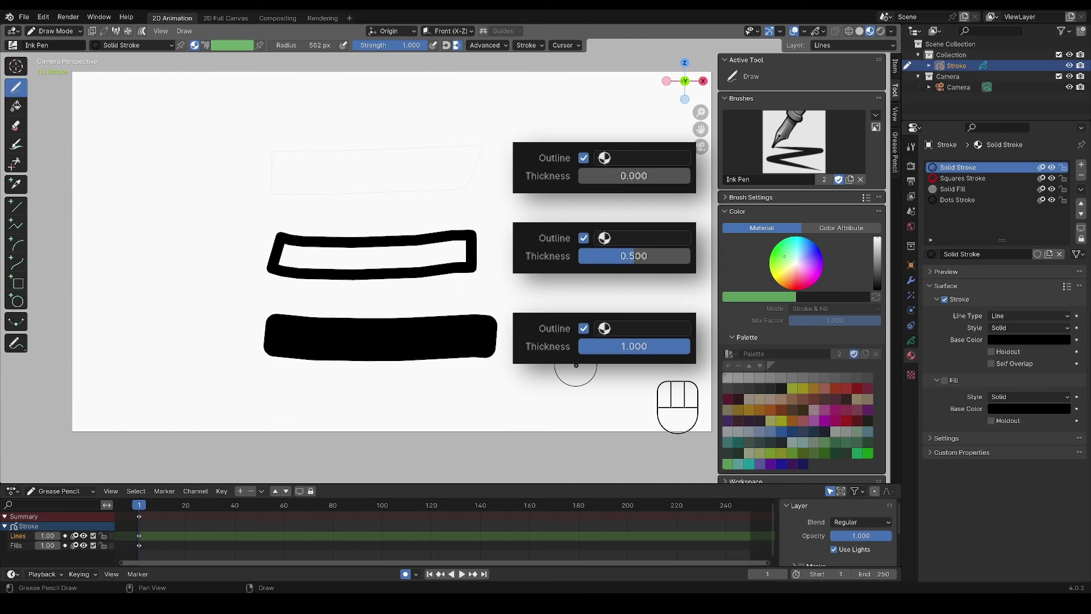
# Step: Draw test lines with the outlined Solid, Squares Stroke and Dots Stroke materials
pyautogui.moveTo(237, 152)
pyautogui.mouseDown()
pyautogui.moveTo(385, 153)
pyautogui.moveTo(532, 183)
pyautogui.mouseUp()
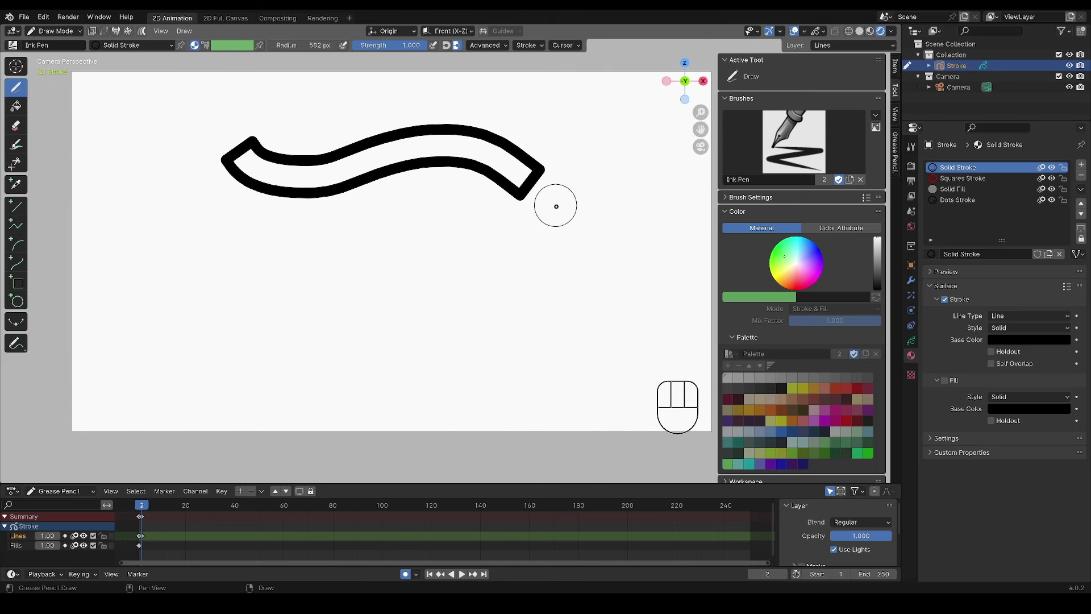
pyautogui.click(960, 178)
pyautogui.moveTo(230, 254)
pyautogui.mouseDown()
pyautogui.moveTo(241, 267)
pyautogui.moveTo(418, 253)
pyautogui.moveTo(543, 278)
pyautogui.mouseUp()
pyautogui.click(966, 200)
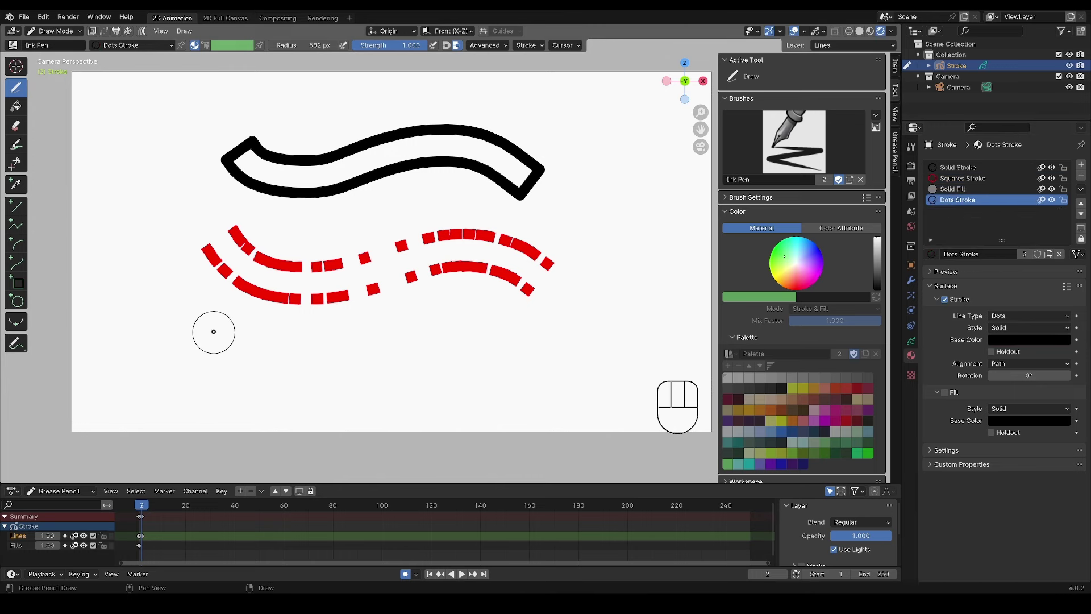
pyautogui.moveTo(210, 321)
pyautogui.mouseDown()
pyautogui.moveTo(259, 367)
pyautogui.moveTo(484, 349)
pyautogui.moveTo(543, 366)
pyautogui.mouseUp()
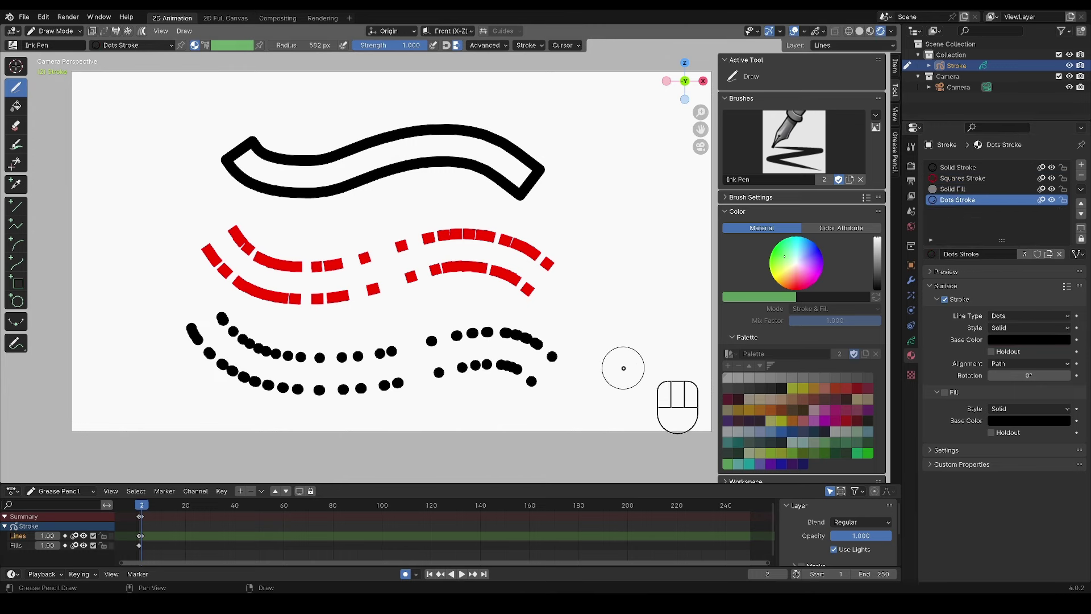
pyautogui.click(527, 46)
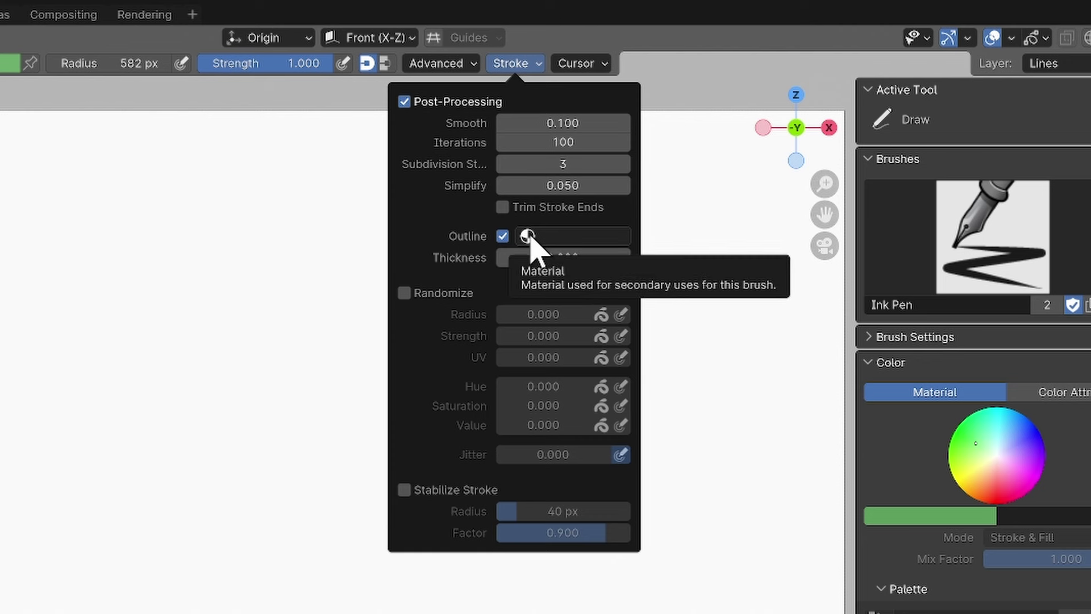
pyautogui.click(528, 235)
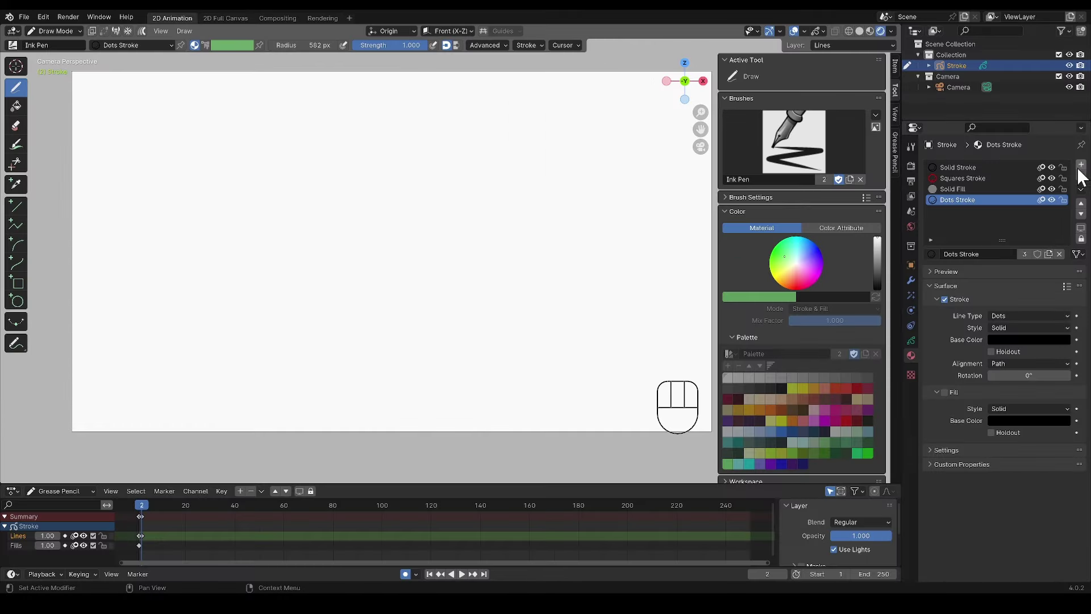
# Step: Add a new material slot holding a single-user copy of Solid Fill
pyautogui.click(1081, 164)
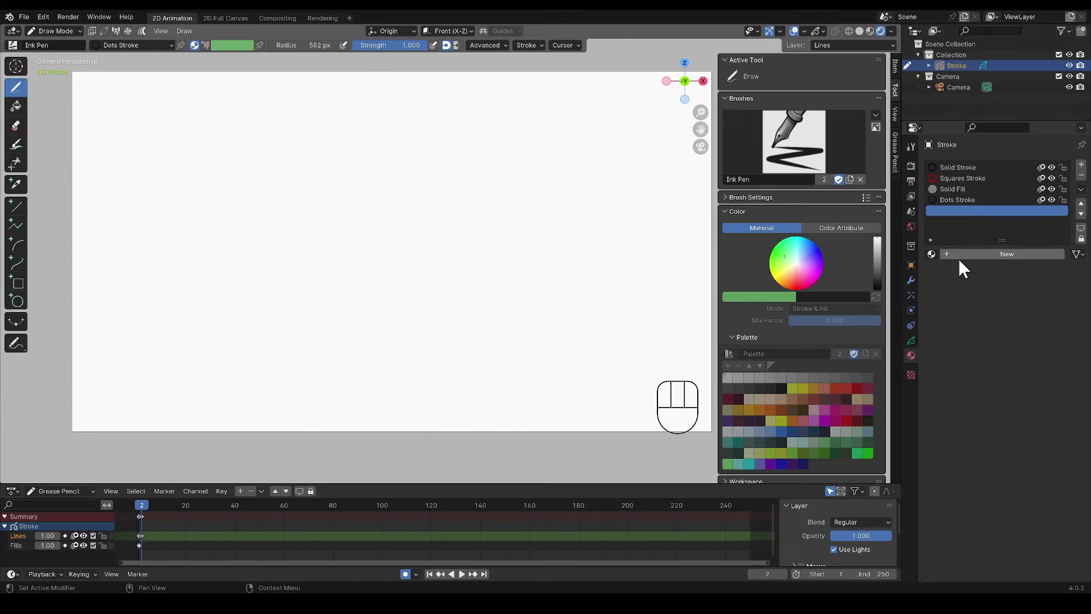
pyautogui.click(932, 254)
pyautogui.click(937, 282)
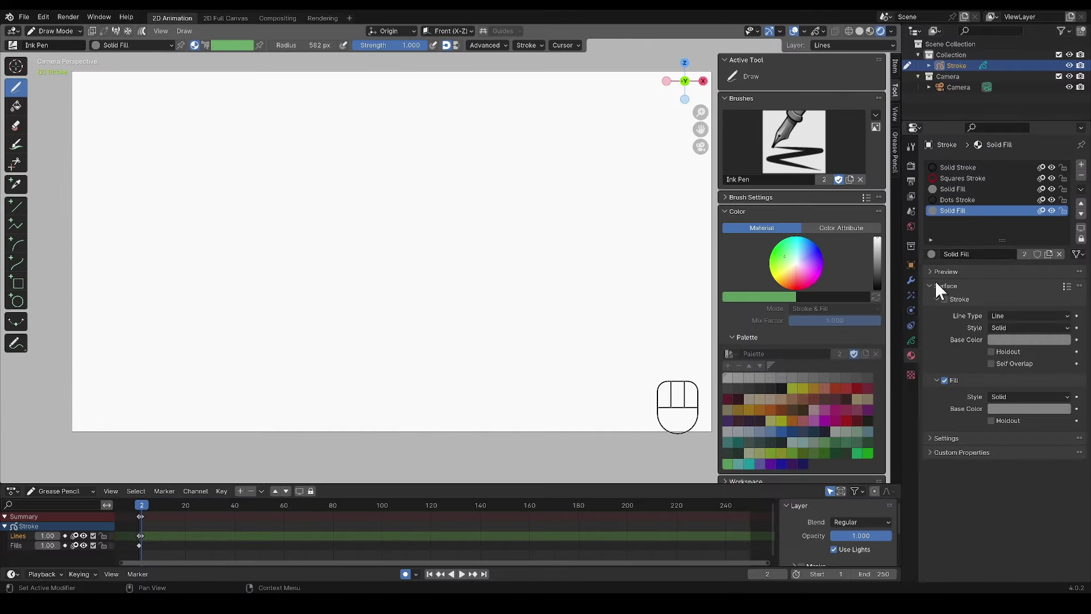
pyautogui.click(1025, 253)
# Step: Set the copy's fill style to Texture using Dots_50PC.png and enable Fake User
pyautogui.click(1007, 397)
pyautogui.click(1018, 434)
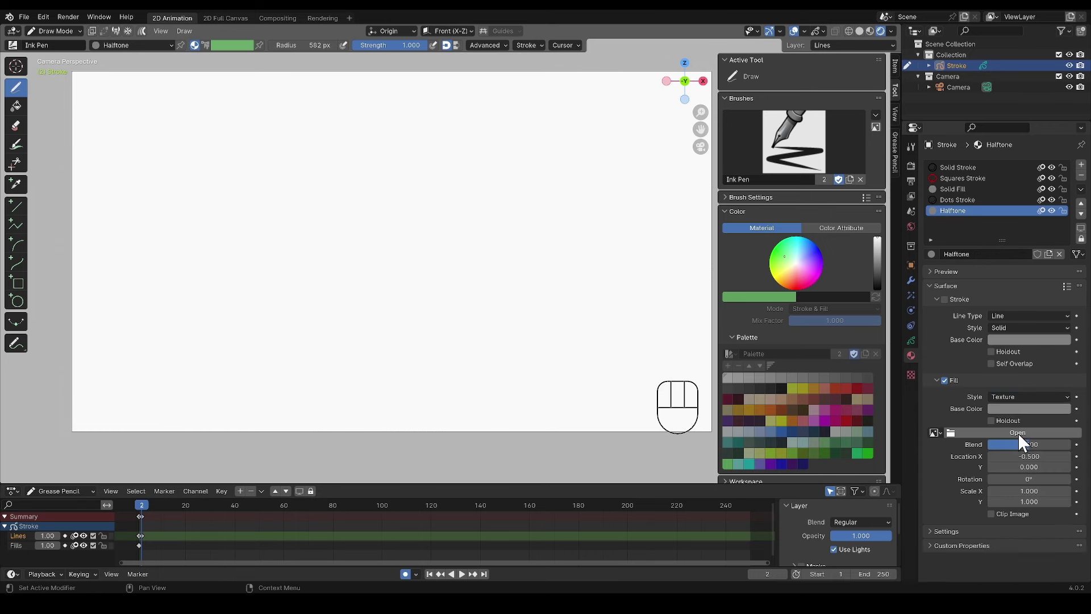
pyautogui.click(970, 431)
pyautogui.click(572, 298)
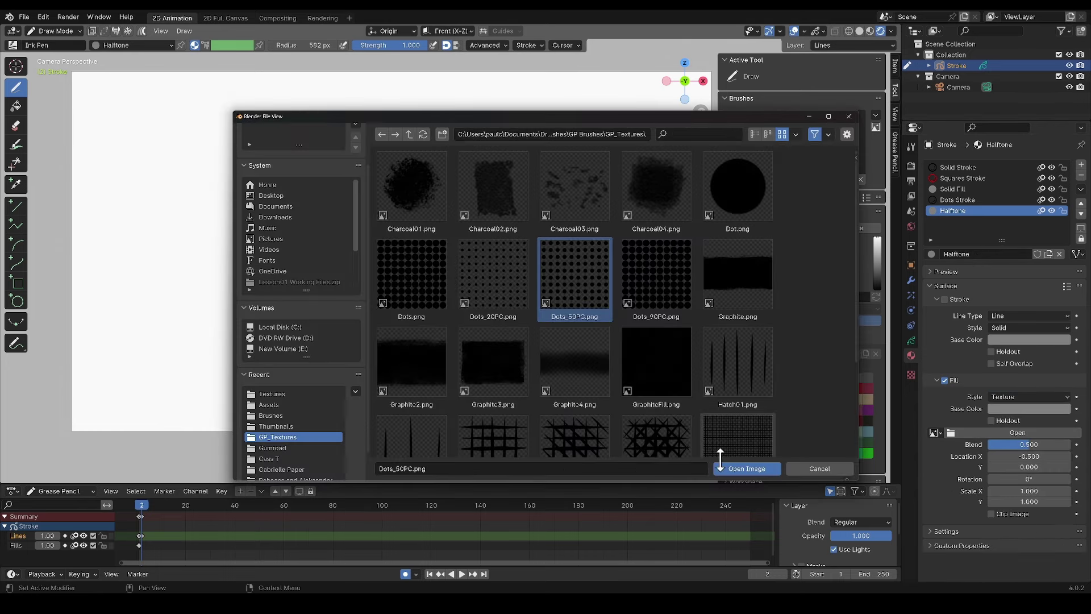
pyautogui.click(739, 469)
pyautogui.click(1055, 431)
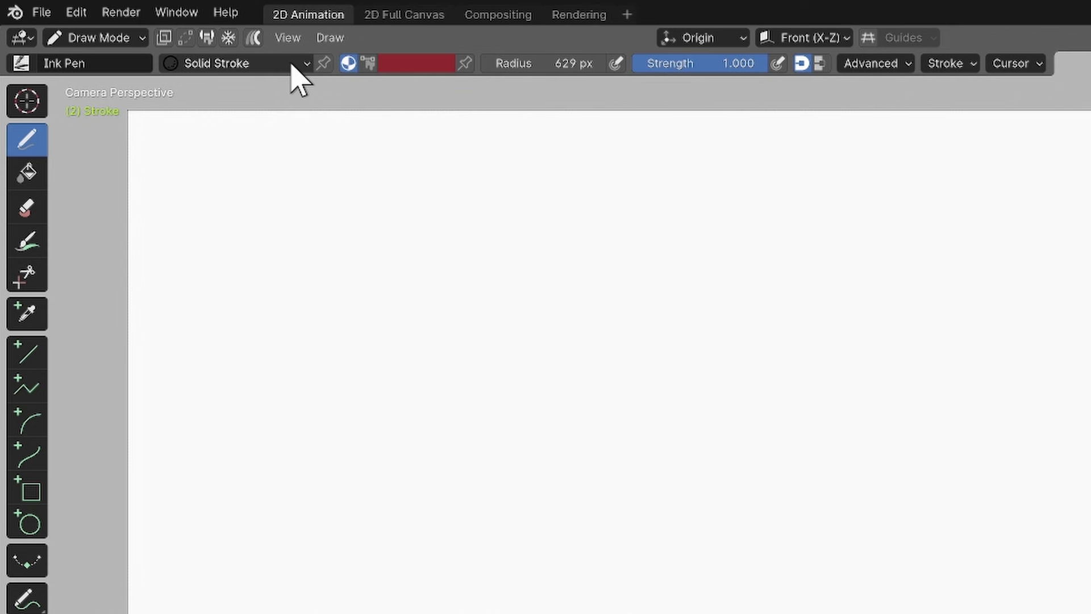
# Step: Pin the material, use Solid Stroke with a Halftone outline, and draw a wavy test stroke
pyautogui.click(323, 64)
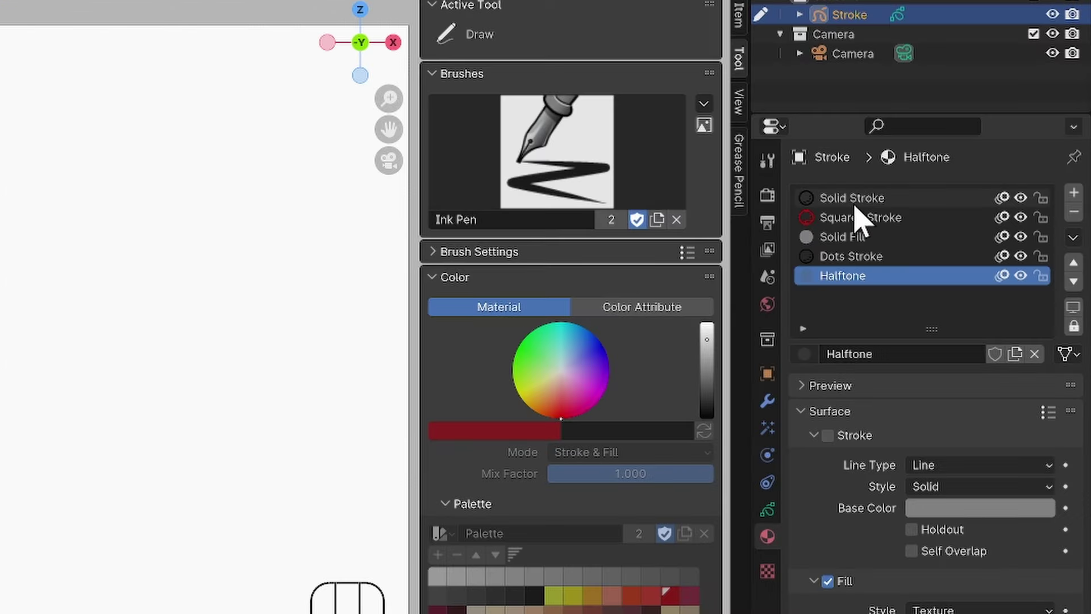
pyautogui.click(858, 205)
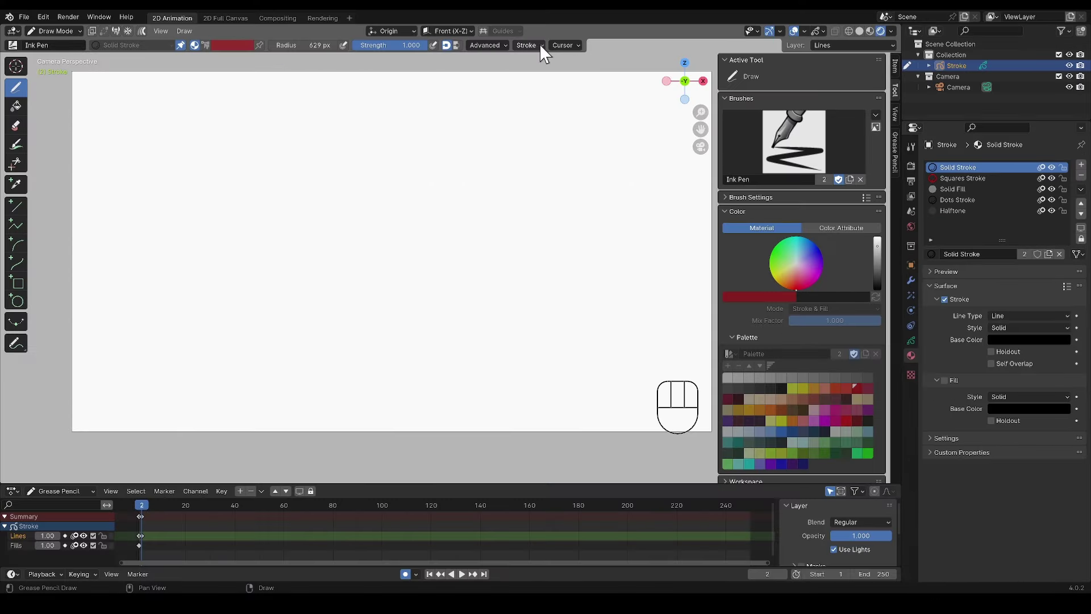
pyautogui.click(537, 44)
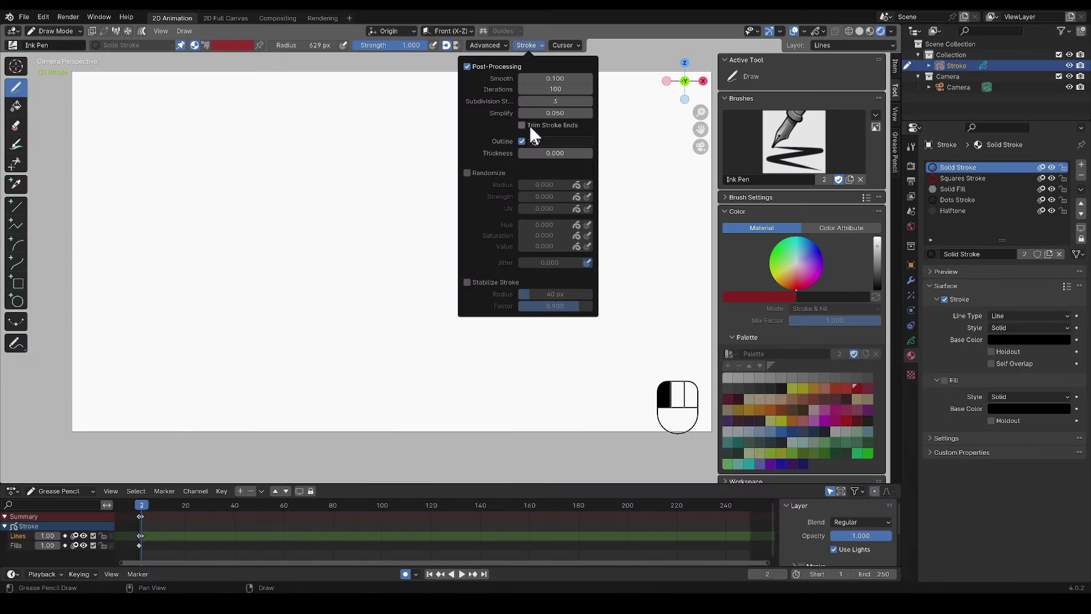
pyautogui.click(548, 140)
pyautogui.click(568, 164)
pyautogui.click(350, 138)
pyautogui.moveTo(350, 138)
pyautogui.mouseDown()
pyautogui.moveTo(428, 229)
pyautogui.moveTo(511, 223)
pyautogui.moveTo(614, 292)
pyautogui.mouseUp()
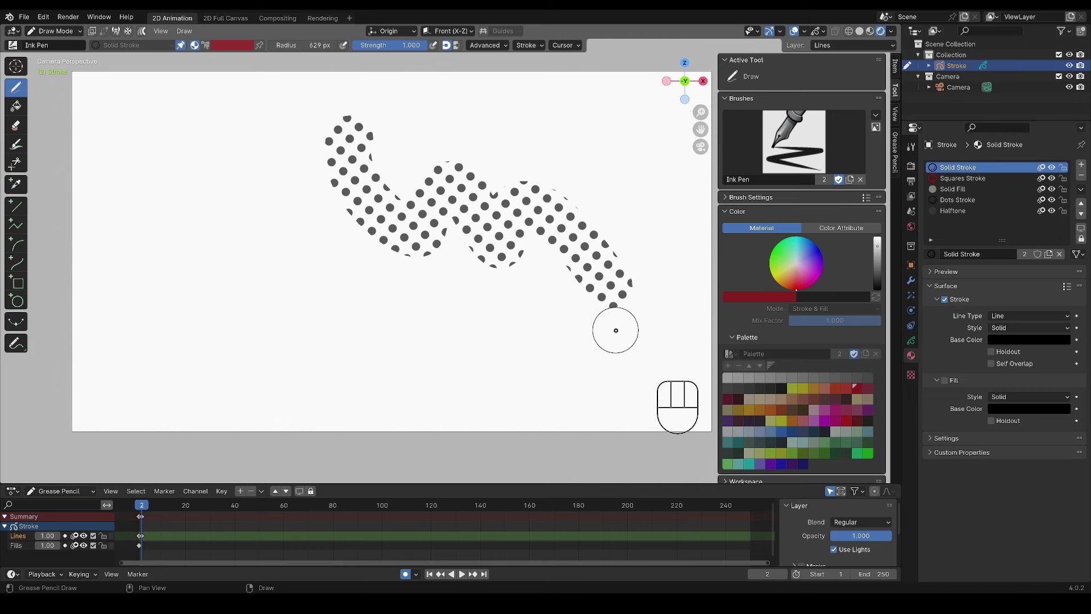
# Step: Switch colour to Color Attribute and draw red and green halftone-dotted strokes
pyautogui.click(855, 227)
pyautogui.moveTo(268, 213)
pyautogui.mouseDown()
pyautogui.moveTo(315, 313)
pyautogui.moveTo(363, 306)
pyautogui.moveTo(437, 358)
pyautogui.moveTo(467, 320)
pyautogui.mouseUp()
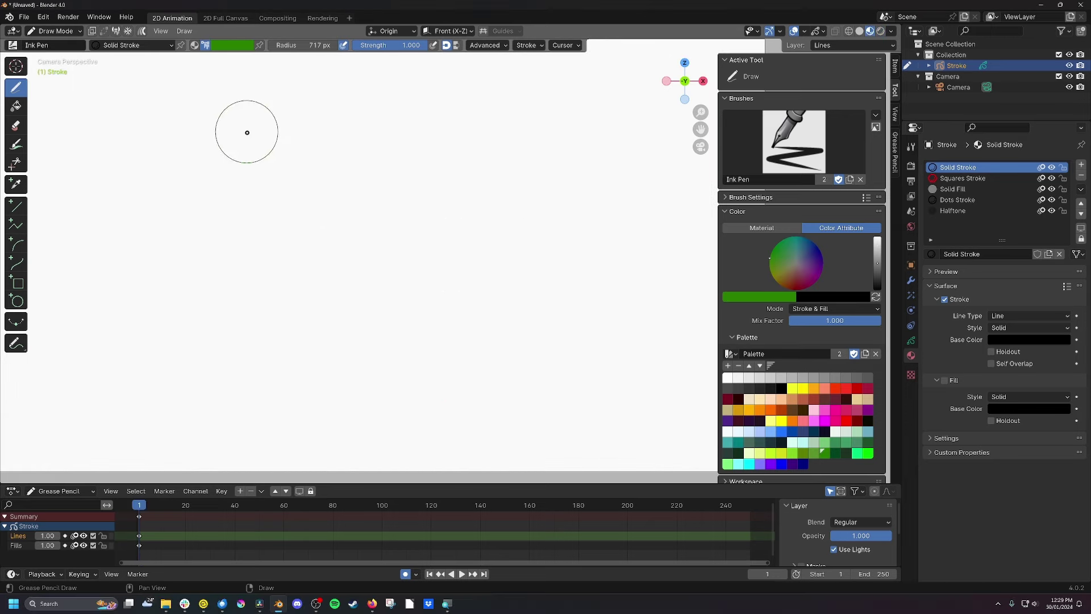
pyautogui.moveTo(248, 132); pyautogui.dragTo(250, 343)
pyautogui.moveTo(326, 153); pyautogui.dragTo(497, 295)
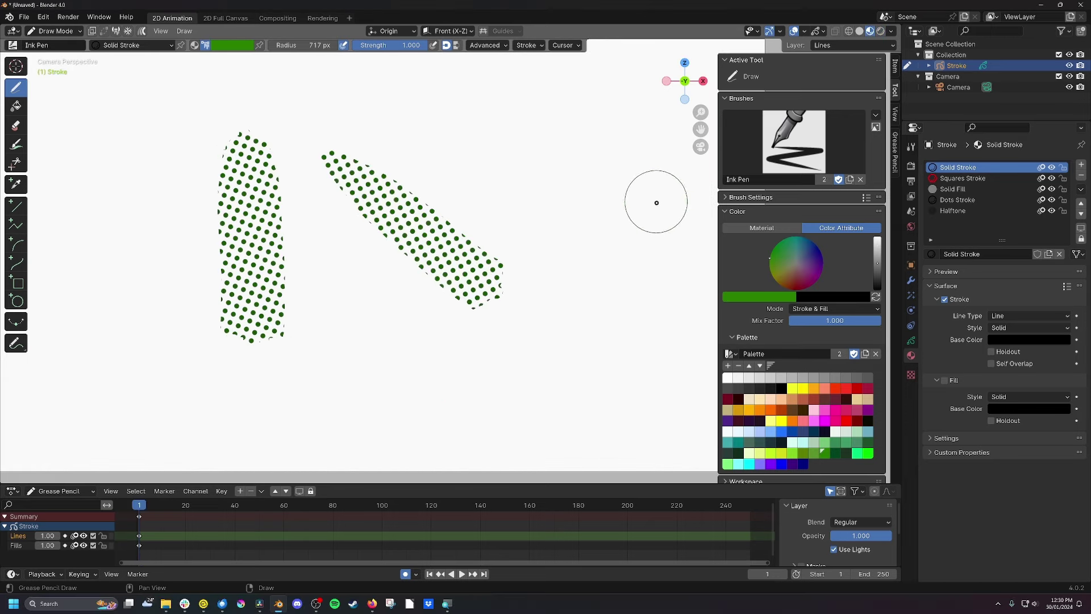
pyautogui.moveTo(654, 203); pyautogui.dragTo(497, 387)
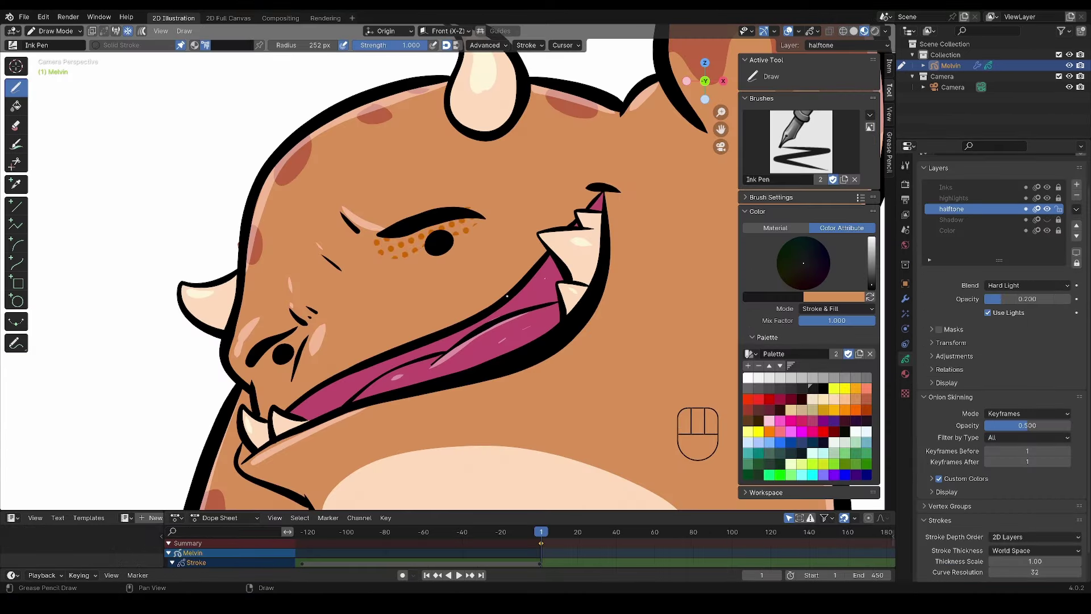
# Step: Shade the monster's mouth, hand, foot and fist with red halftone dots
pyautogui.moveTo(548, 263)
pyautogui.mouseDown()
pyautogui.moveTo(534, 304)
pyautogui.moveTo(301, 418)
pyautogui.mouseUp()
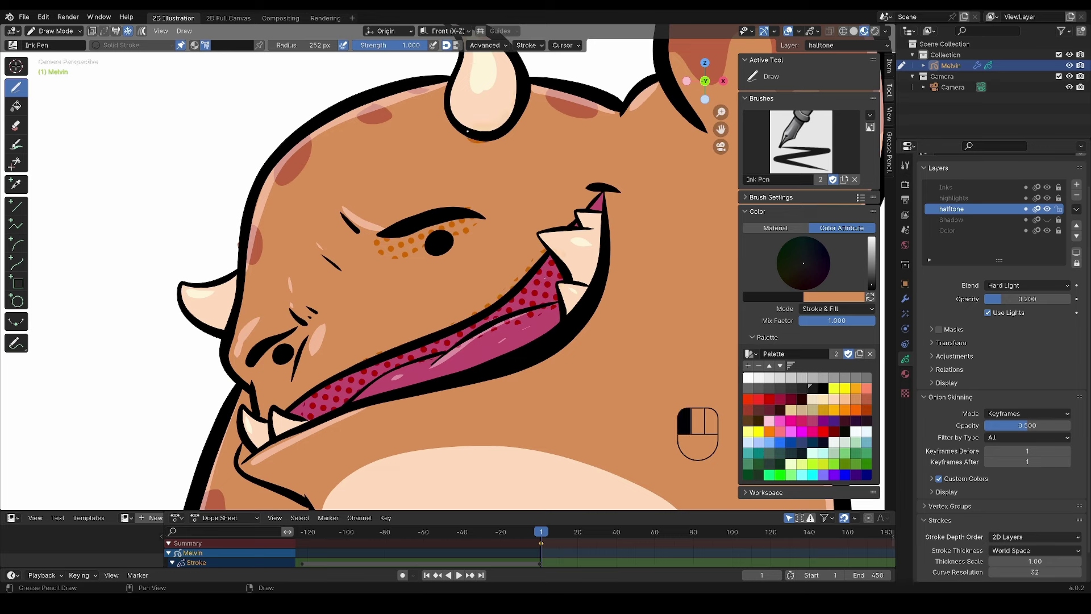
pyautogui.moveTo(304, 338); pyautogui.dragTo(287, 363)
pyautogui.moveTo(531, 211)
pyautogui.mouseDown()
pyautogui.moveTo(454, 278)
pyautogui.moveTo(491, 281)
pyautogui.moveTo(500, 295)
pyautogui.mouseUp()
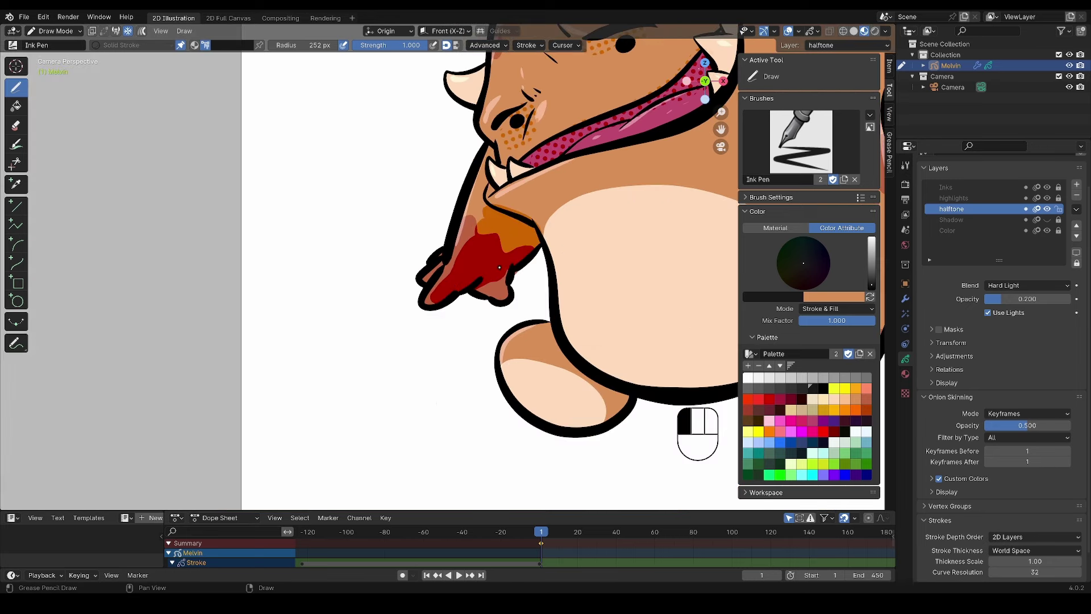
pyautogui.moveTo(513, 373)
pyautogui.mouseDown()
pyautogui.moveTo(568, 352)
pyautogui.moveTo(614, 397)
pyautogui.mouseUp()
pyautogui.moveTo(731, 215)
pyautogui.mouseDown(button='middle')
pyautogui.moveTo(438, 284)
pyautogui.moveTo(448, 277)
pyautogui.moveTo(453, 288)
pyautogui.moveTo(467, 487)
pyautogui.moveTo(485, 184)
pyautogui.mouseUp(button='middle')
pyautogui.moveTo(485, 184)
pyautogui.mouseDown()
pyautogui.moveTo(440, 191)
pyautogui.moveTo(505, 168)
pyautogui.mouseUp()
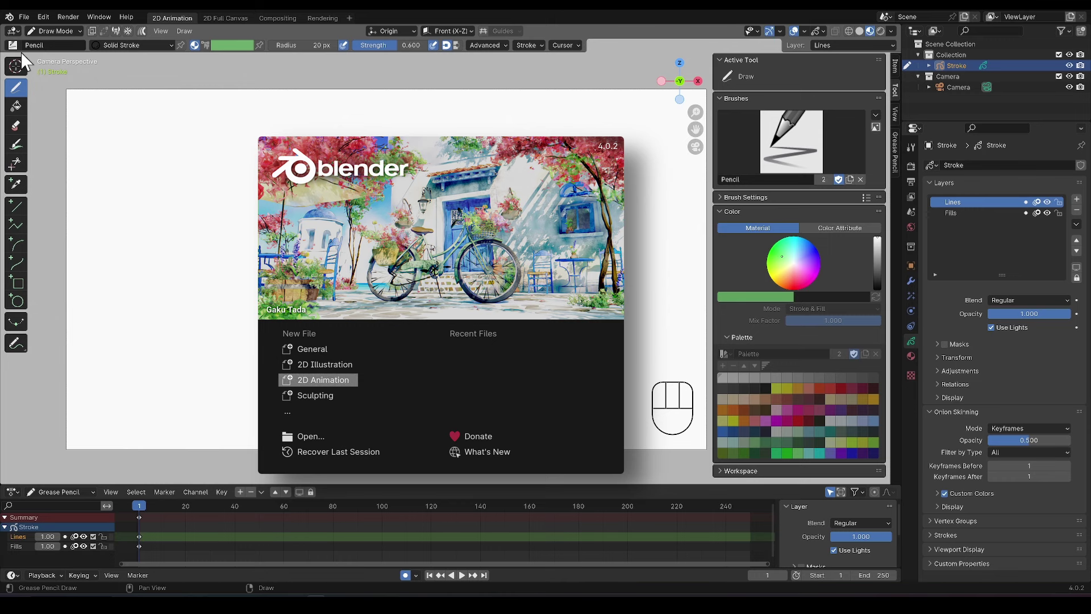
# Step: Make a single-user copy of the Pencil brush named 'Pencil Graphite'
pyautogui.click(21, 52)
pyautogui.click(12, 45)
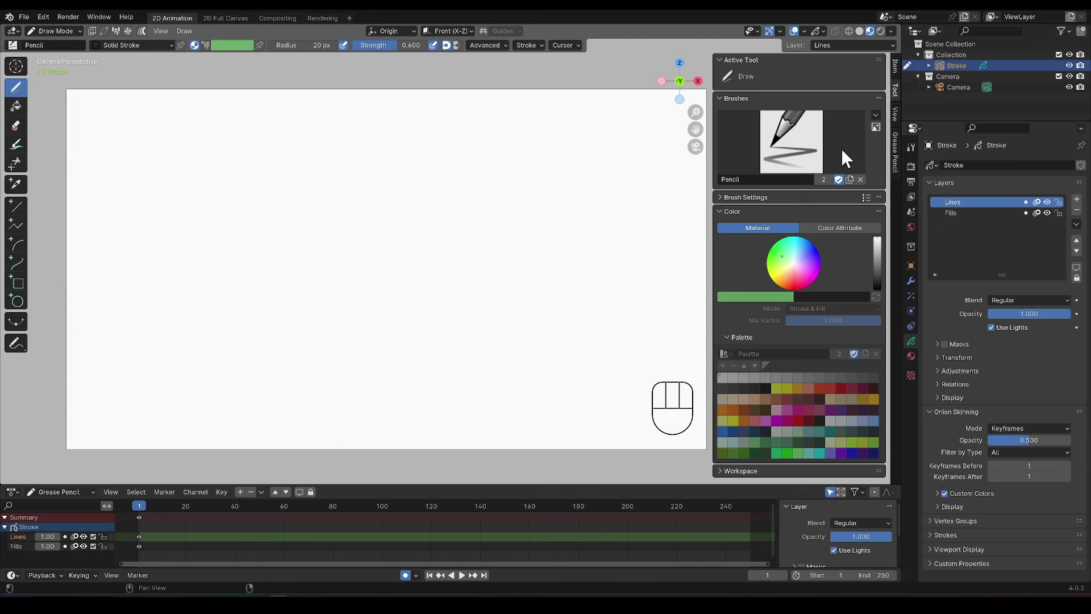
pyautogui.click(822, 177)
pyautogui.doubleClick(818, 178)
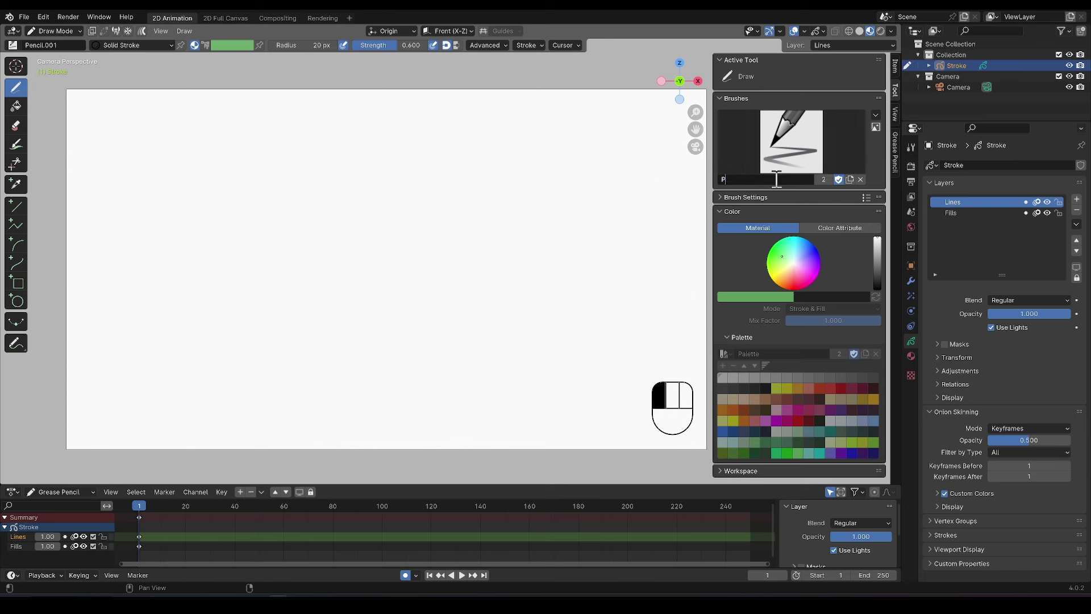
pyautogui.write('Pencil Graphite')
pyautogui.press('Return')
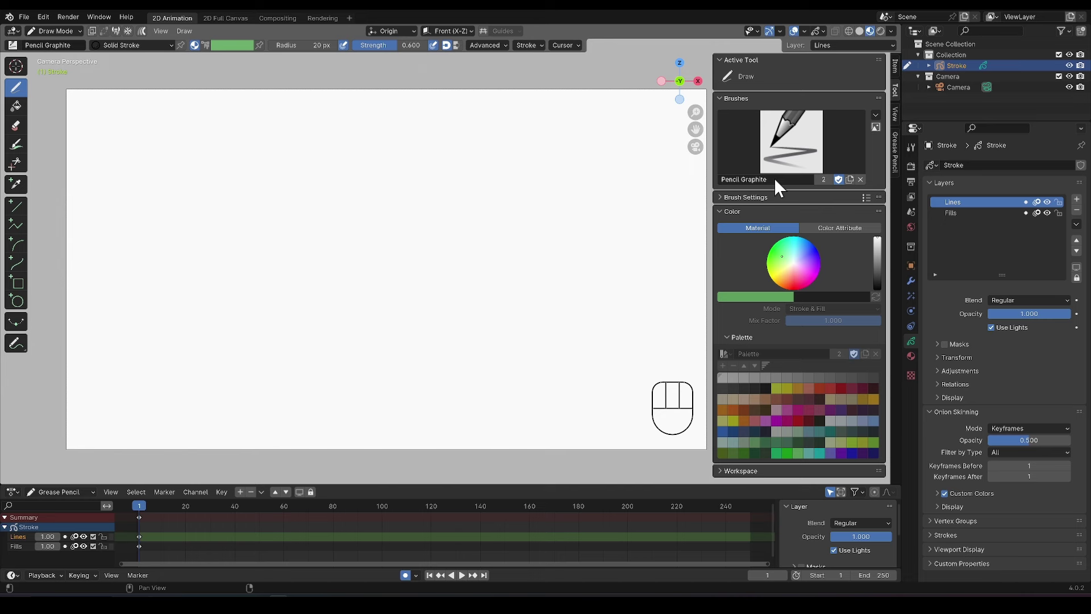
# Step: Copy Dots Stroke into a material named 'Graphite' with stroke style set to Texture
pyautogui.click(911, 355)
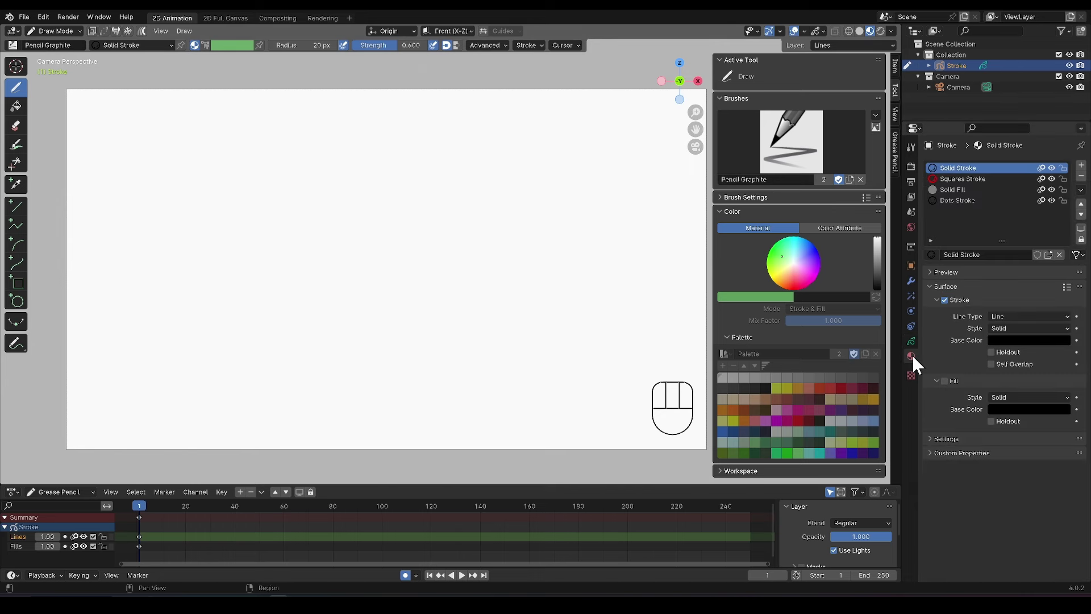
pyautogui.click(970, 198)
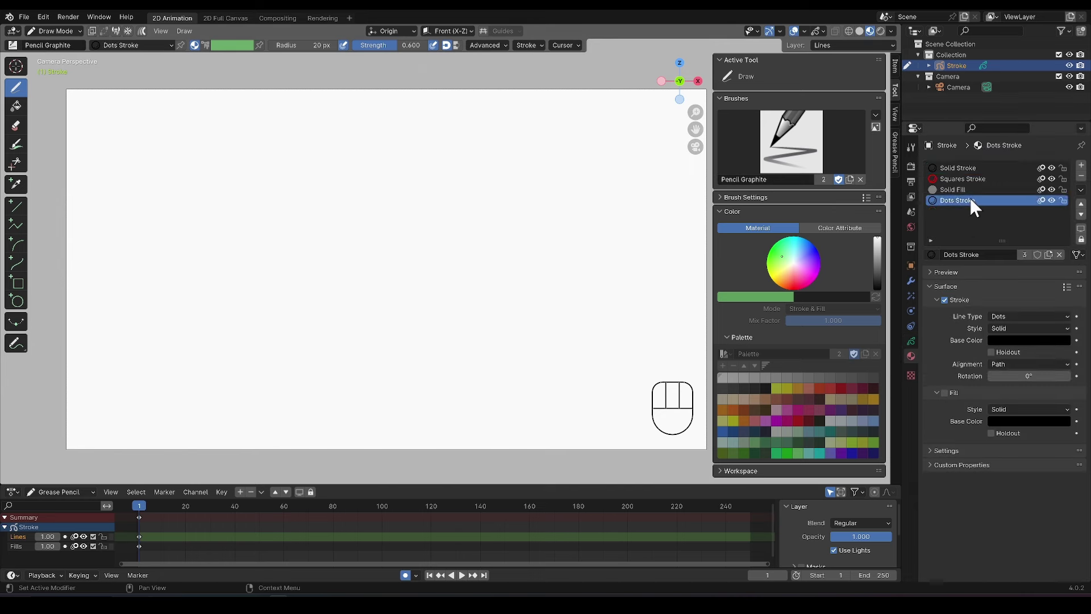
pyautogui.click(1022, 254)
pyautogui.doubleClick(1021, 251)
pyautogui.write('Graphite')
pyautogui.press('Return')
pyautogui.click(1015, 326)
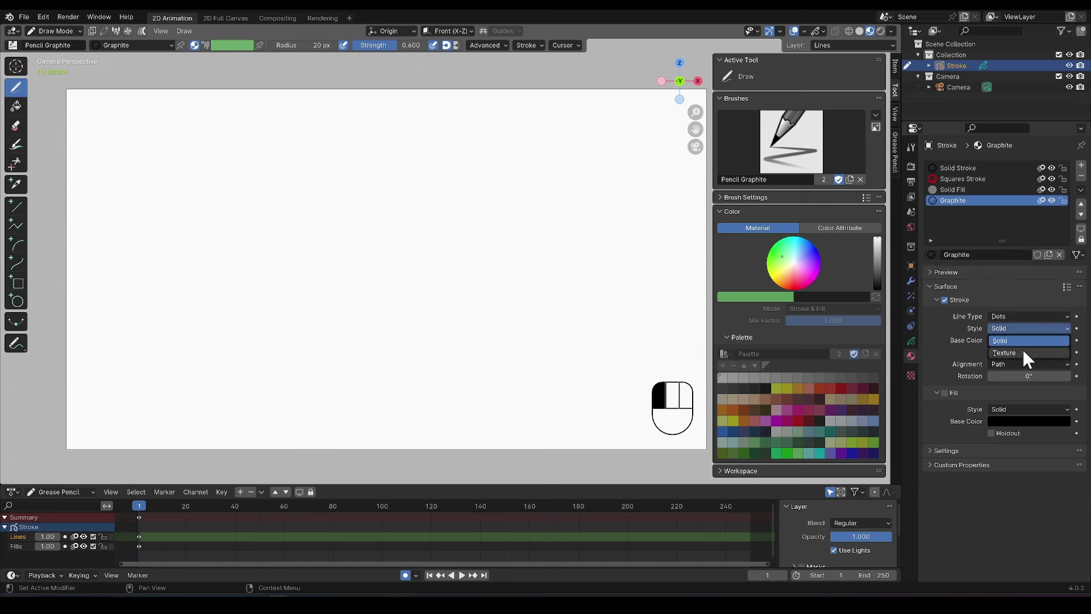
pyautogui.click(1022, 348)
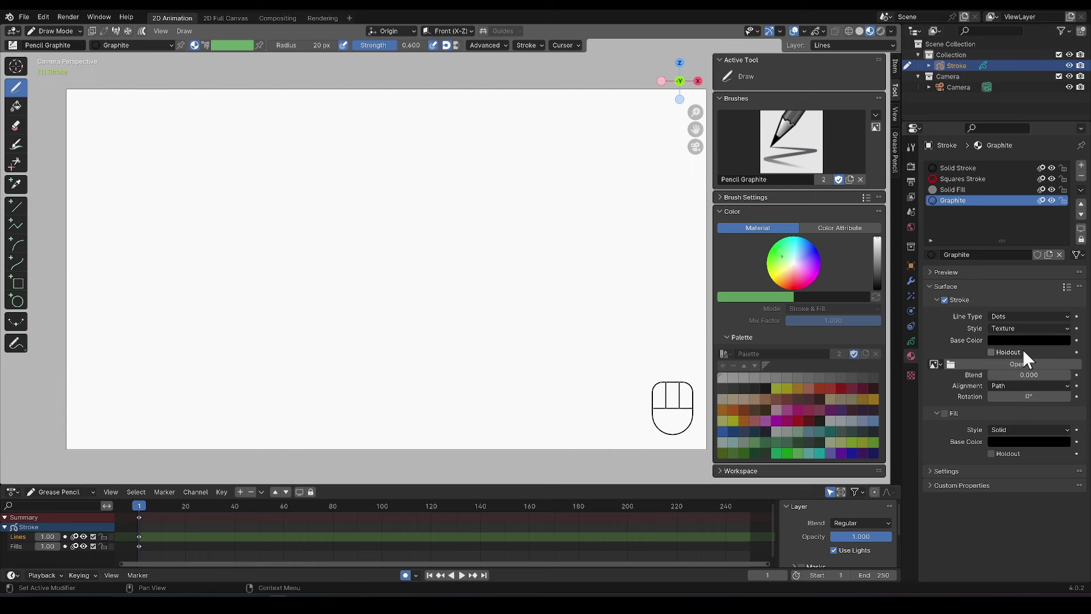
# Step: Load Pencil01.png as the Graphite stroke texture and raise Blend to 1.000
pyautogui.click(986, 363)
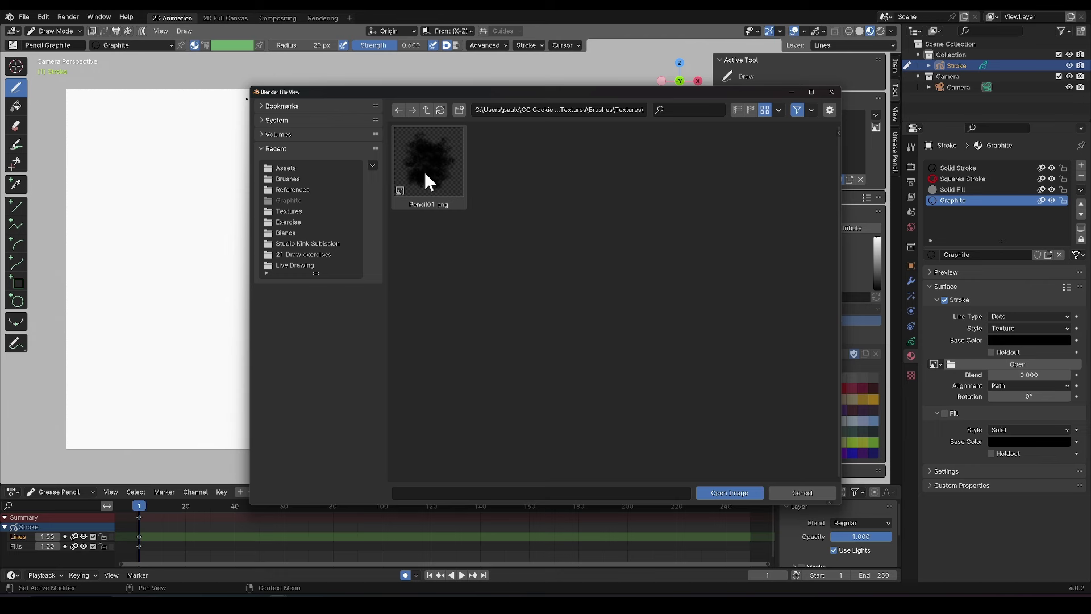
pyautogui.click(424, 162)
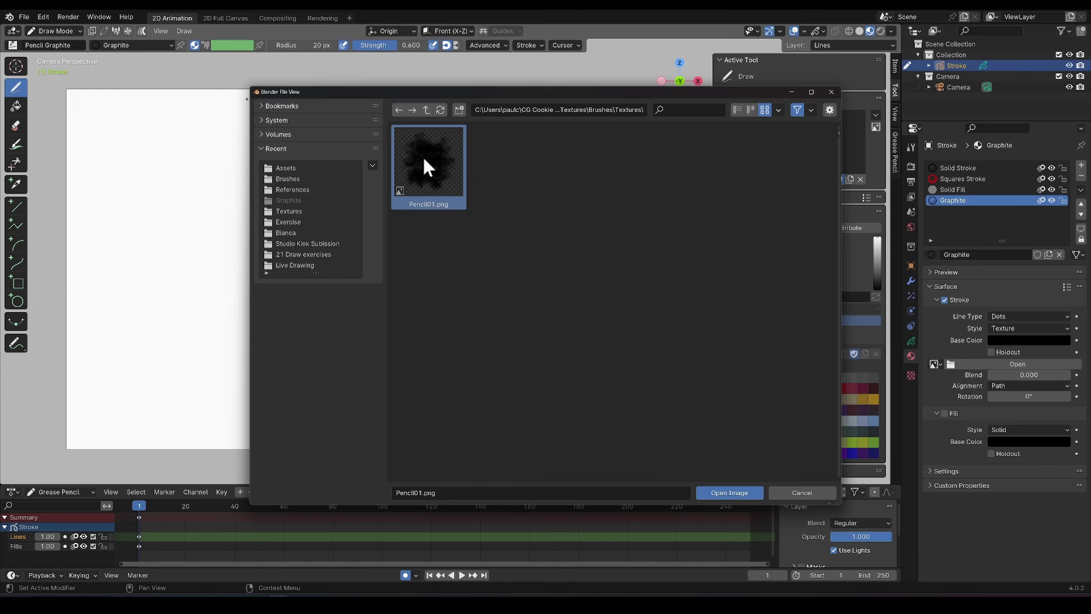
pyautogui.click(730, 492)
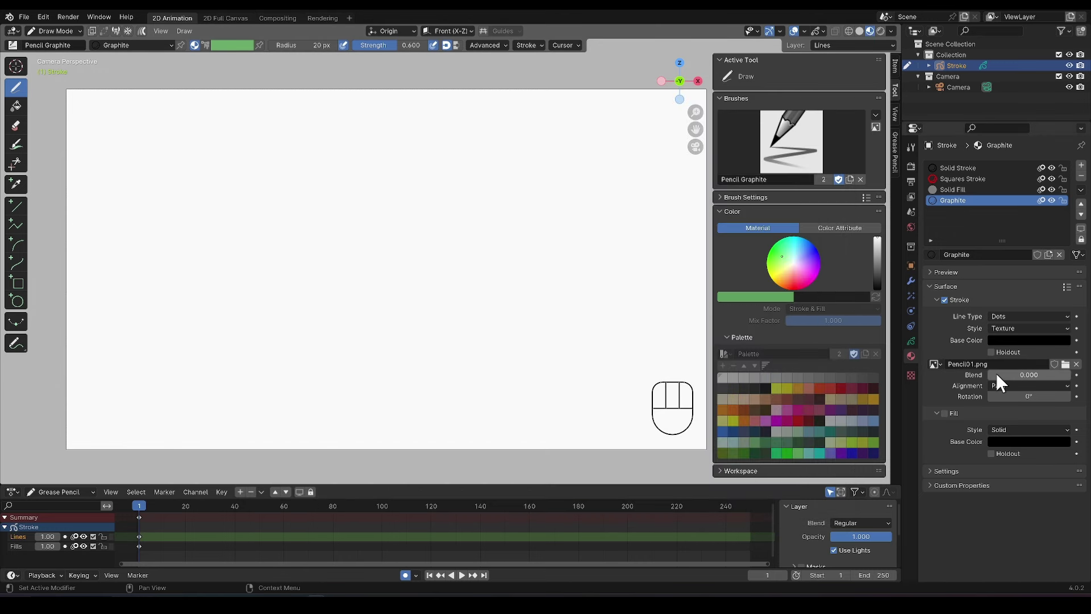
pyautogui.moveTo(997, 373); pyautogui.dragTo(1071, 376)
# Step: Set the Pencil Graphite brush's Active Smooth to 0.050, Angle to 35° and Factor to 0.075
pyautogui.click(503, 45)
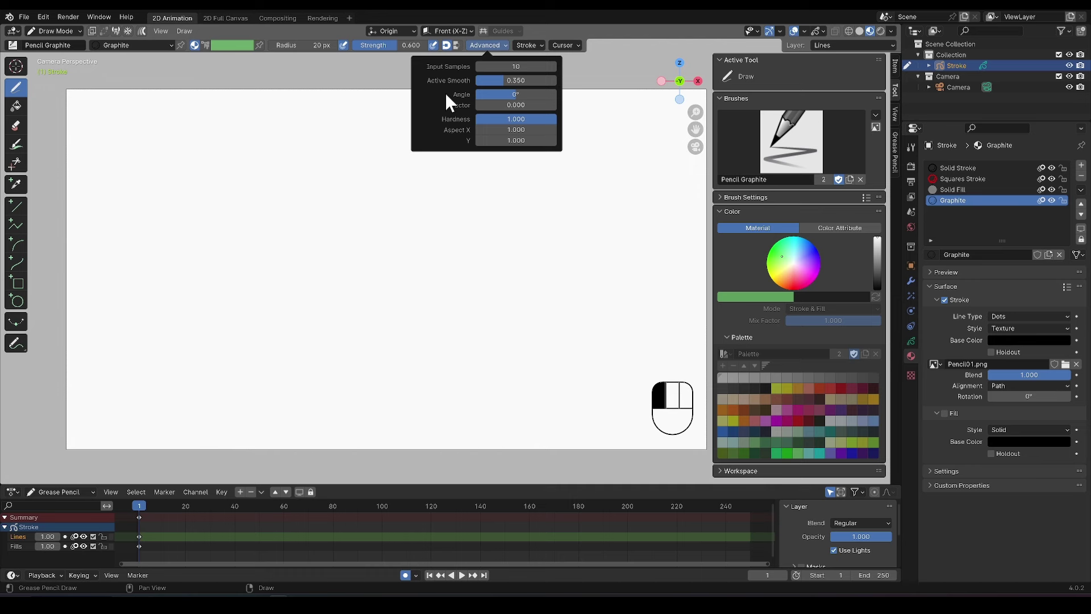
pyautogui.click(530, 81)
pyautogui.write('0.05')
pyautogui.press('Return')
pyautogui.click(507, 94)
pyautogui.write('35')
pyautogui.press('Return')
pyautogui.click(501, 103)
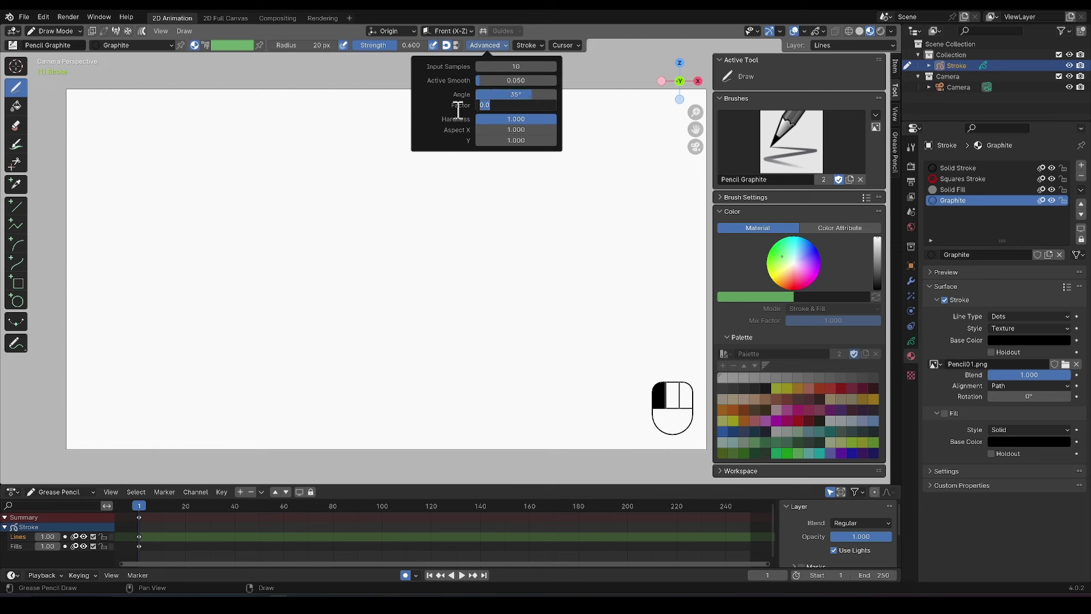
pyautogui.write('.075')
pyautogui.press('Return')
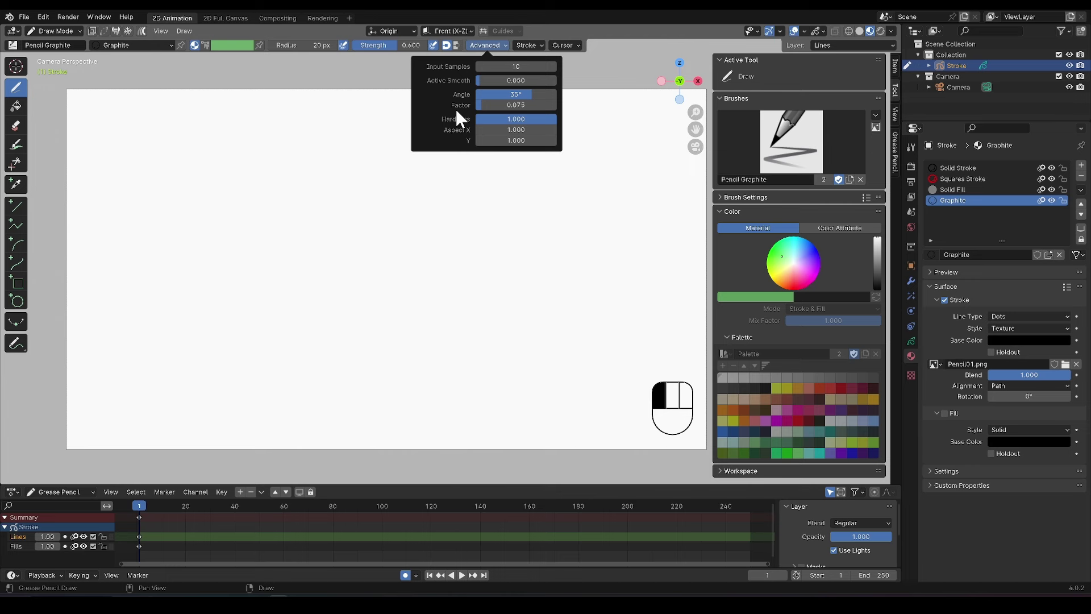
# Step: Set the smoothing iterations to 0 and turn on stroke randomizing
pyautogui.click(540, 45)
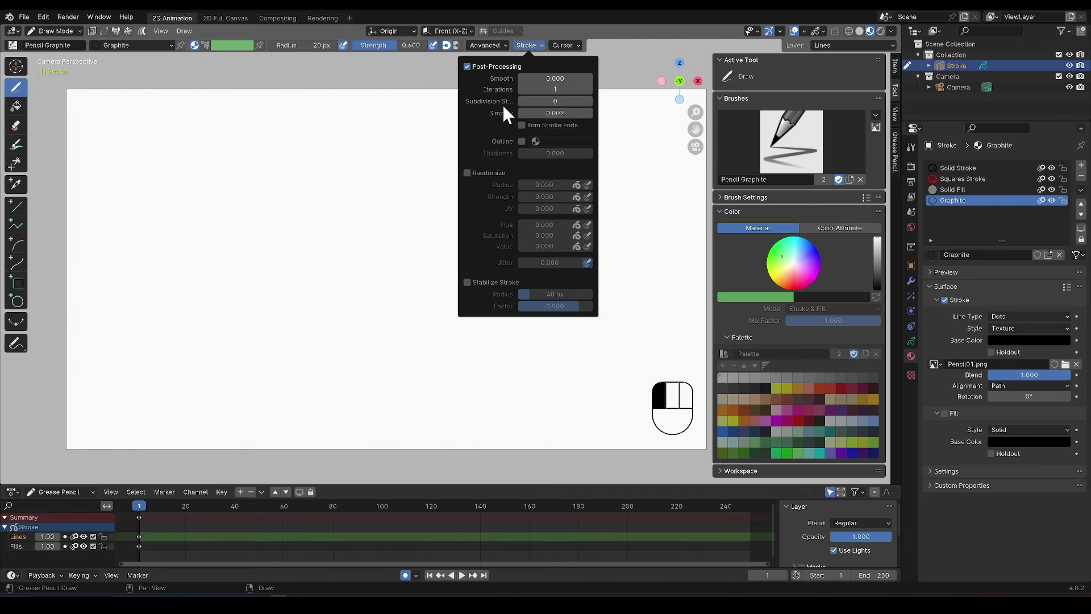
pyautogui.moveTo(537, 90); pyautogui.dragTo(526, 113)
pyautogui.click(467, 172)
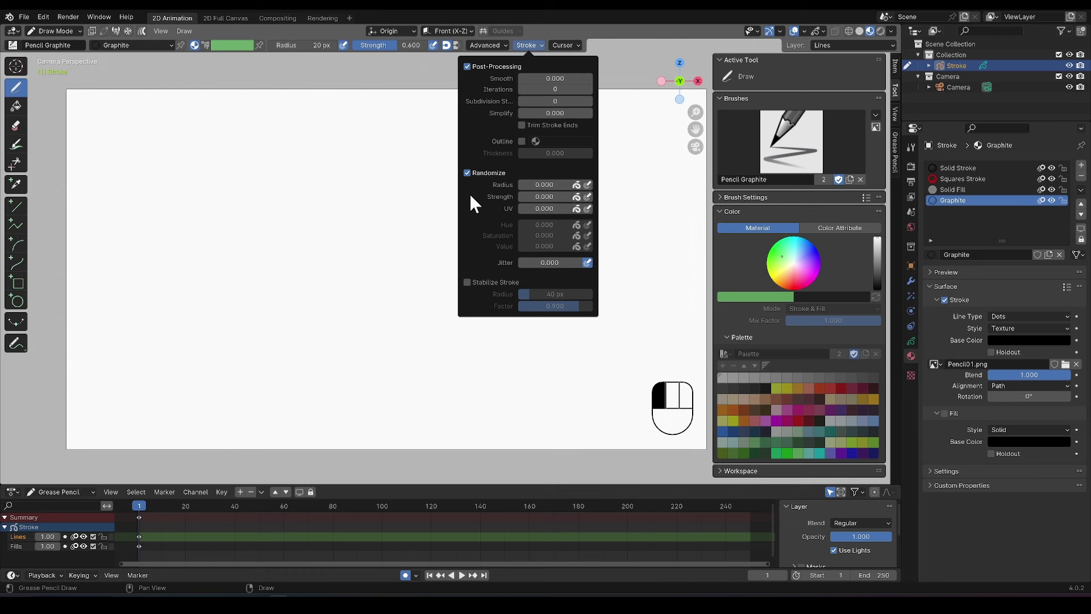
# Step: Set the randomize radius to 0.25 and the randomize UV to 1
pyautogui.click(557, 181)
pyautogui.write('0.25')
pyautogui.press('Return')
pyautogui.click(532, 208)
pyautogui.write('1')
pyautogui.press('Return')
# Step: Make the Graphite radius pressure curve sag mid-pressure and bow the strength curve upward with auto-clamped points
pyautogui.click(719, 197)
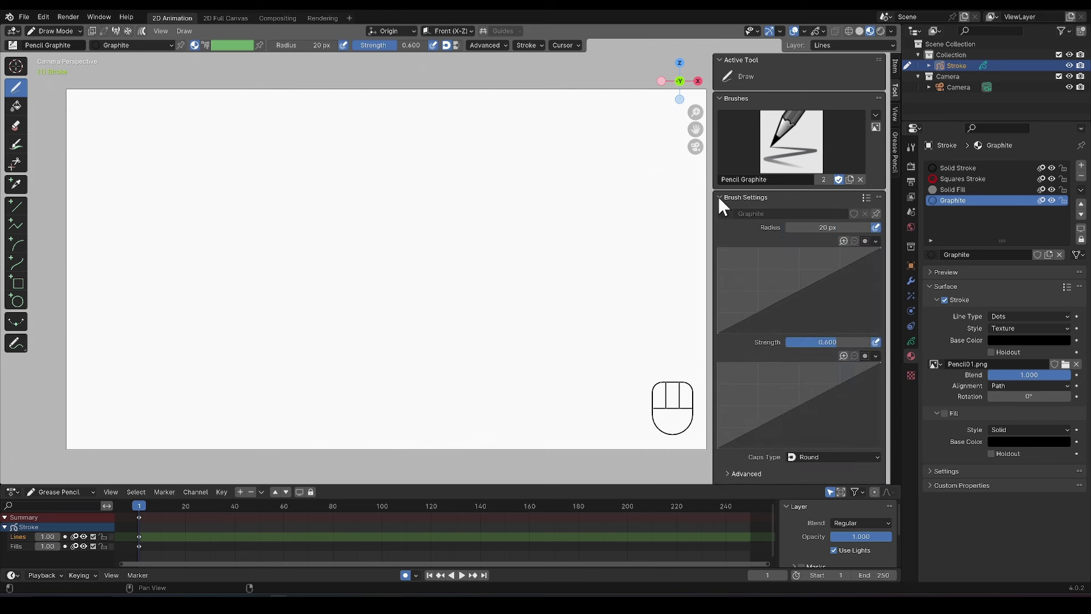
pyautogui.scroll(-4, 849, 320)
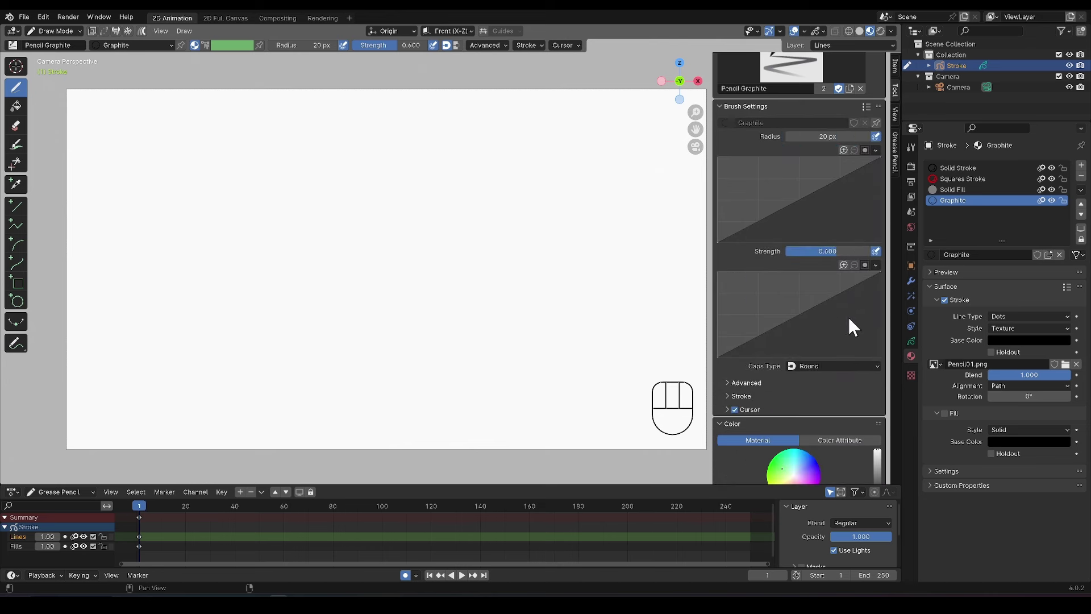
pyautogui.click(717, 241)
pyautogui.moveTo(718, 238); pyautogui.dragTo(803, 214)
pyautogui.click(779, 183)
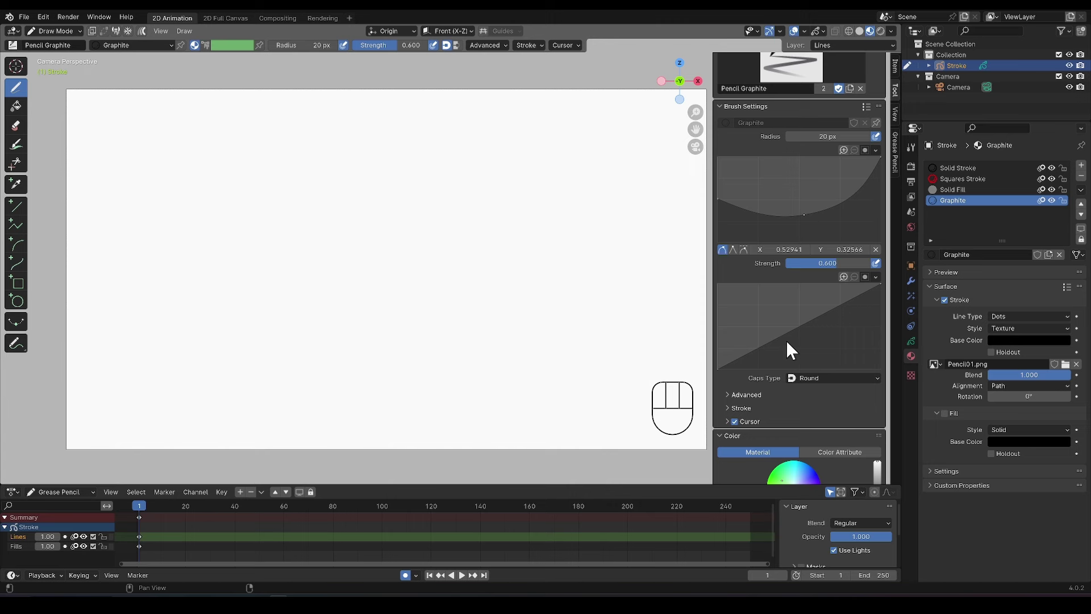
pyautogui.moveTo(783, 337); pyautogui.dragTo(752, 290)
pyautogui.click(743, 375)
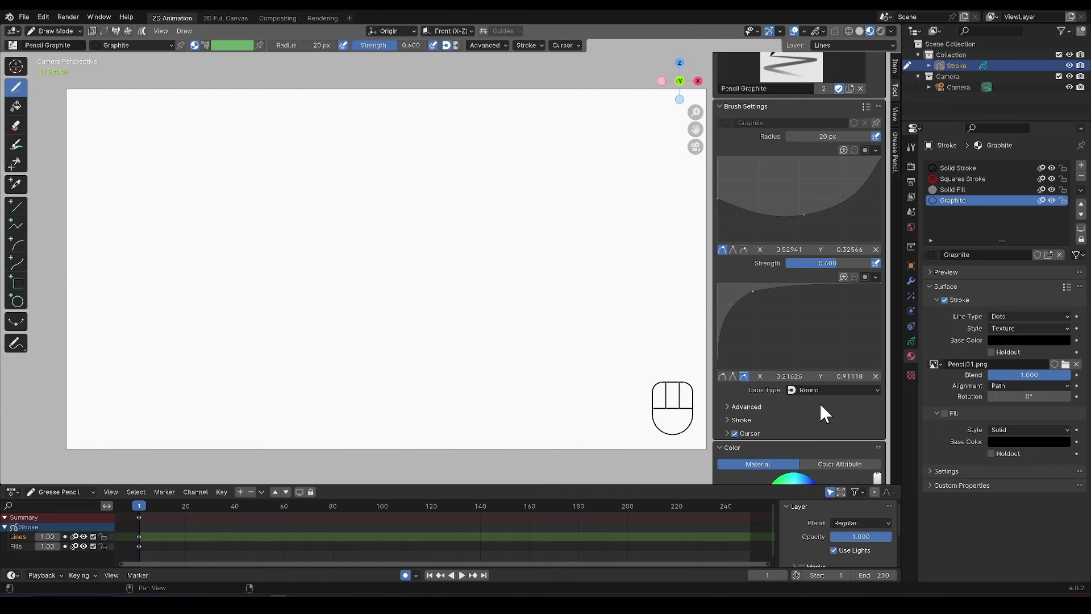
pyautogui.click(720, 107)
pyautogui.scroll(4, 717, 108)
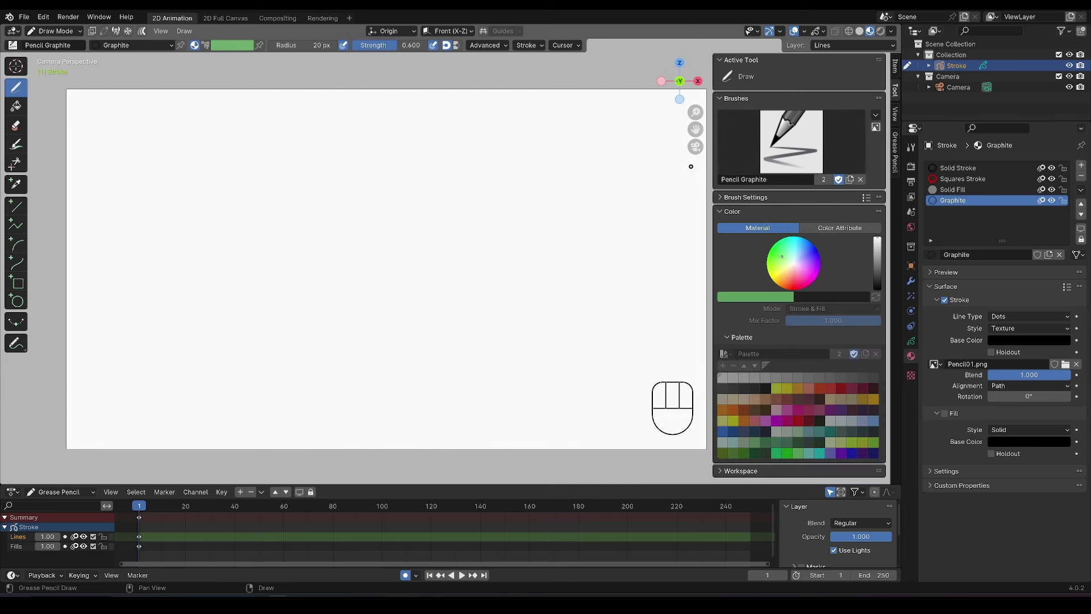
# Step: Set the brush radius to 185 px and draw three zigzag test strokes
pyautogui.click(837, 227)
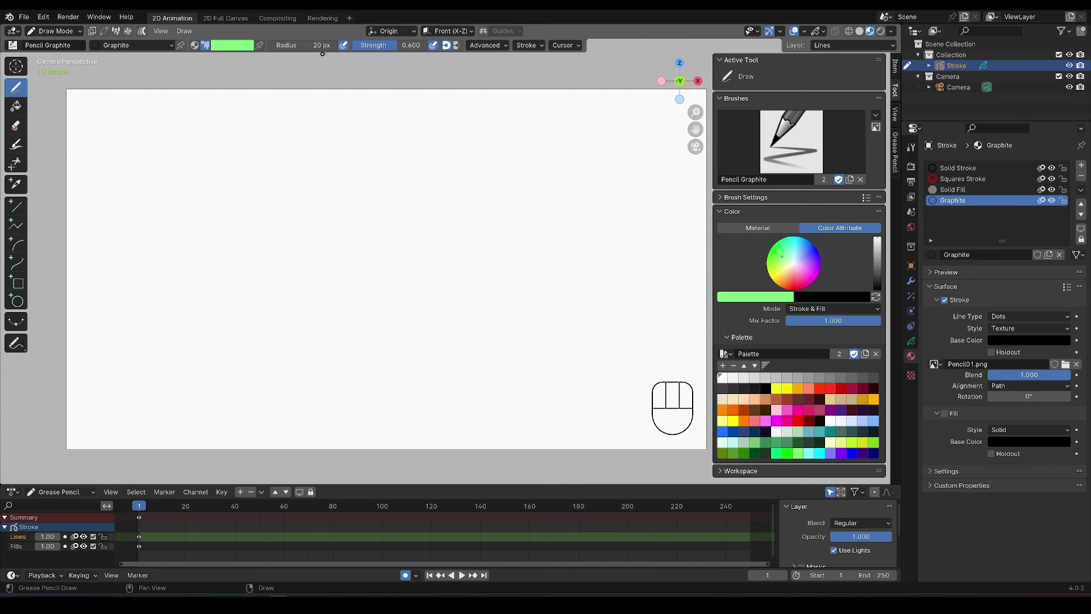
pyautogui.click(240, 47)
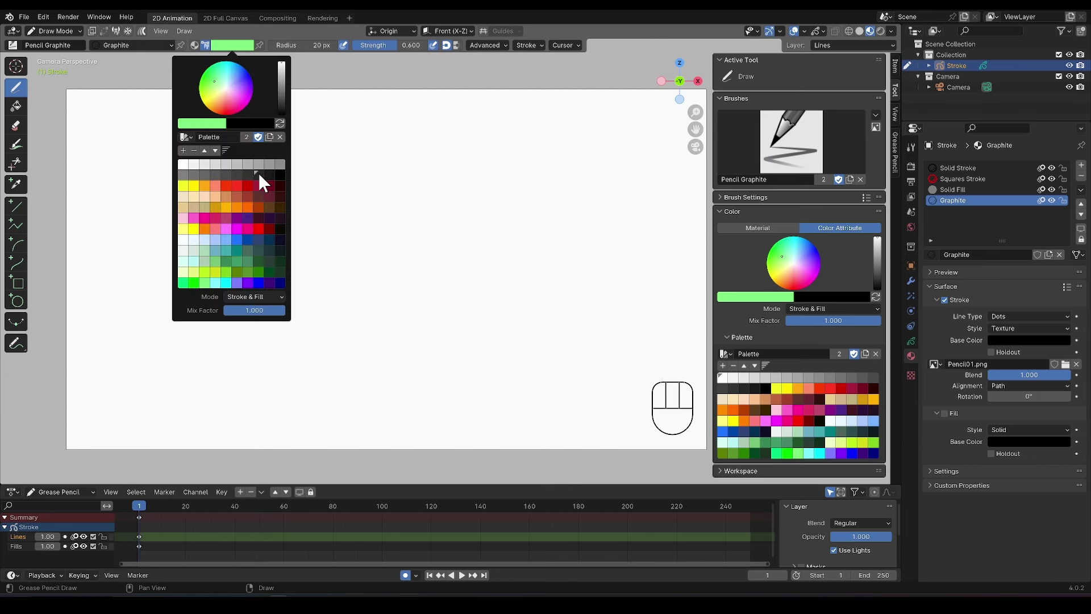
pyautogui.hotkey('ctrl', 'z')
pyautogui.click(720, 197)
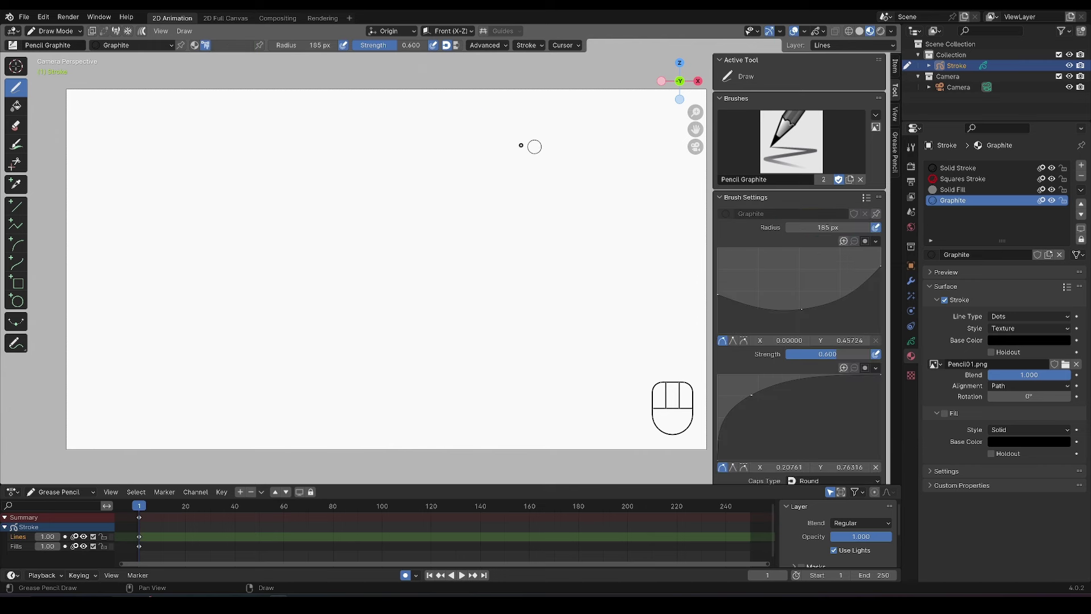
pyautogui.moveTo(282, 150)
pyautogui.mouseDown()
pyautogui.moveTo(343, 185)
pyautogui.moveTo(476, 224)
pyautogui.mouseUp()
pyautogui.moveTo(294, 211)
pyautogui.mouseDown()
pyautogui.moveTo(467, 263)
pyautogui.moveTo(489, 281)
pyautogui.mouseUp()
pyautogui.click(529, 46)
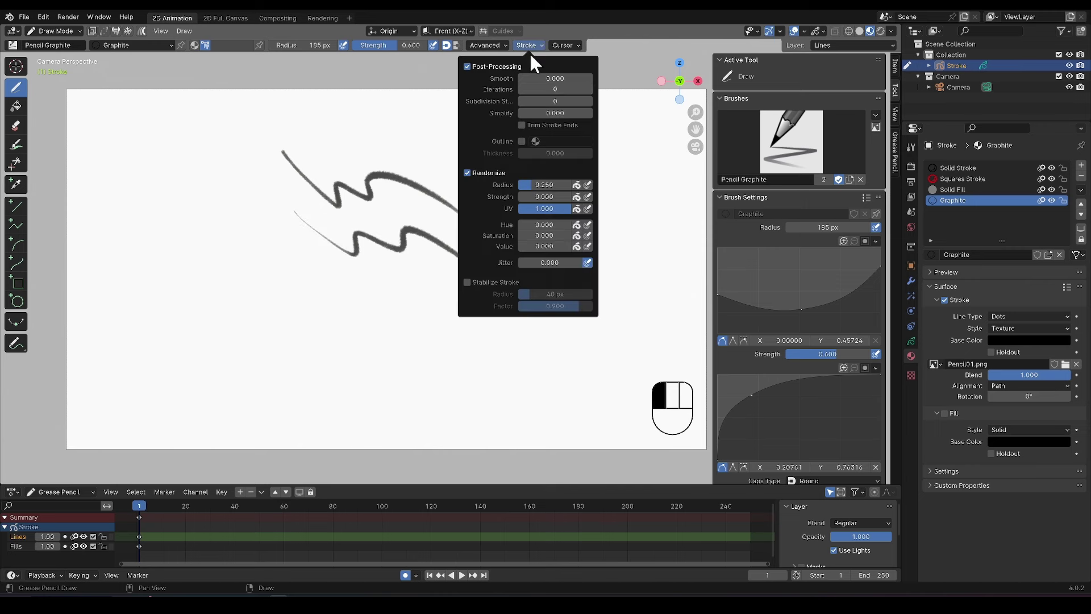
pyautogui.moveTo(305, 257)
pyautogui.mouseDown()
pyautogui.moveTo(361, 304)
pyautogui.moveTo(493, 335)
pyautogui.mouseUp()
# Step: Lower the middle of the radius curve and draw four parallel diagonal hatch strokes
pyautogui.click(801, 310)
pyautogui.moveTo(802, 307); pyautogui.dragTo(815, 310)
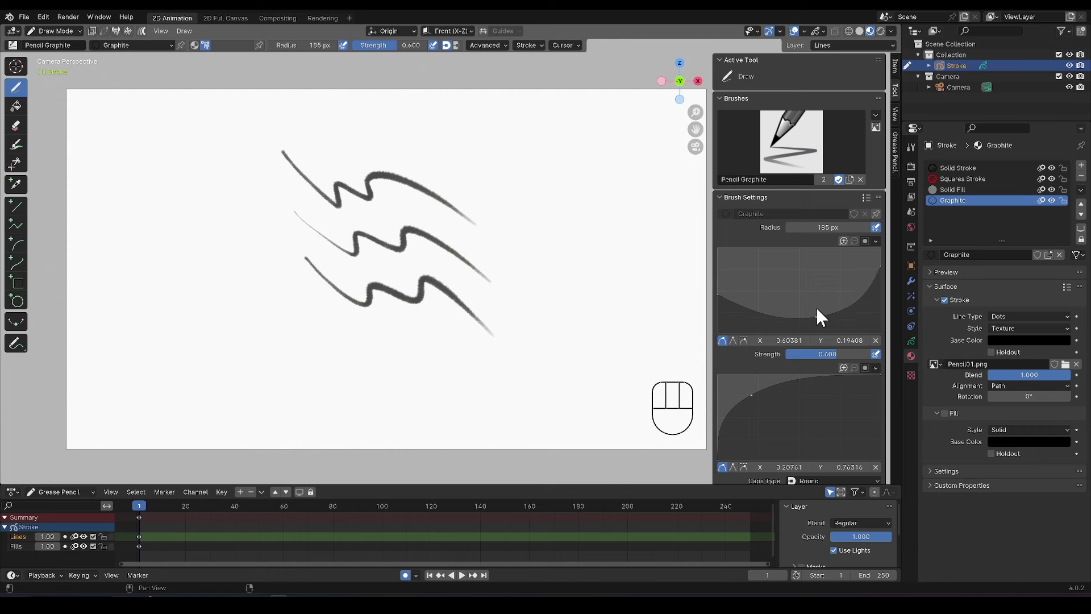
pyautogui.click(879, 256)
pyautogui.moveTo(497, 166)
pyautogui.mouseDown()
pyautogui.moveTo(560, 228)
pyautogui.moveTo(585, 273)
pyautogui.mouseUp()
pyautogui.moveTo(497, 188); pyautogui.dragTo(573, 299)
pyautogui.moveTo(489, 207); pyautogui.dragTo(568, 329)
pyautogui.moveTo(492, 235); pyautogui.dragTo(559, 341)
# Step: Expand the Advanced, Stroke and Randomize brush option panels
pyautogui.scroll(-3, 789, 414)
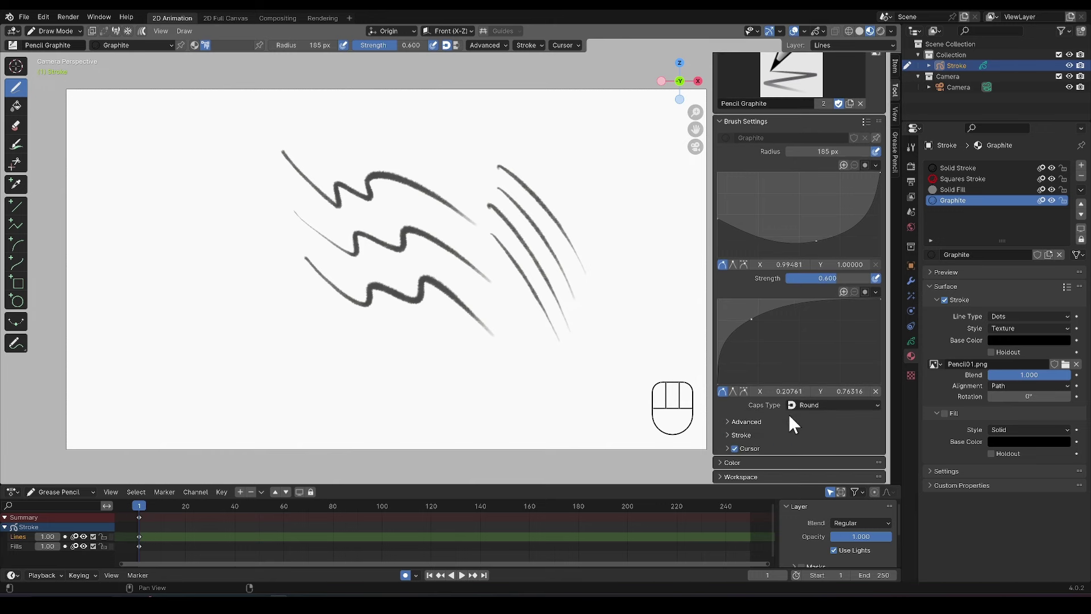
pyautogui.click(730, 421)
pyautogui.click(742, 434)
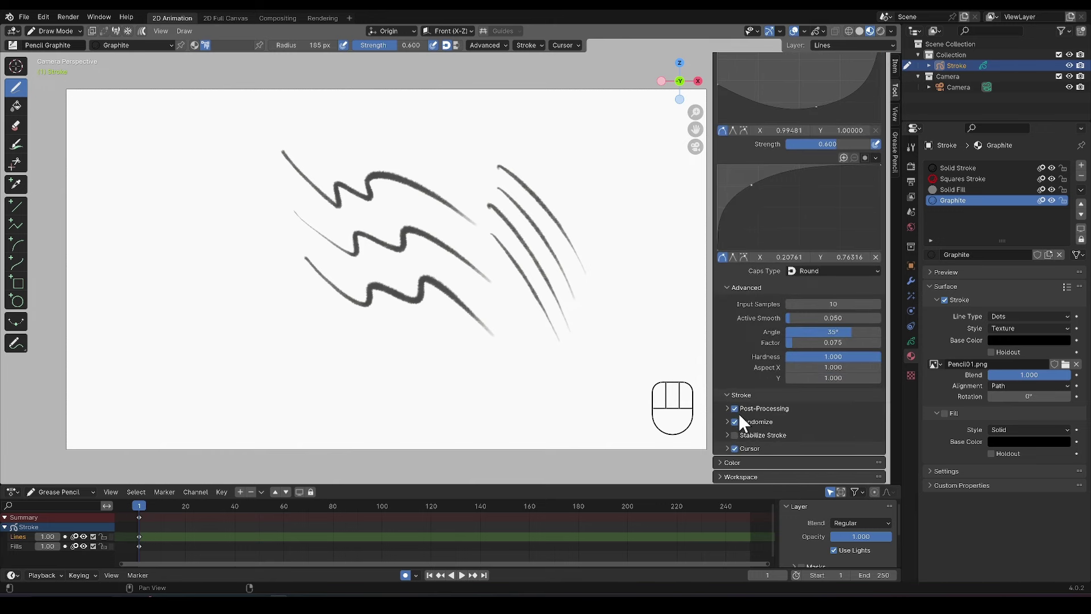
pyautogui.click(727, 421)
pyautogui.scroll(-5, 727, 441)
pyautogui.scroll(-1, 728, 441)
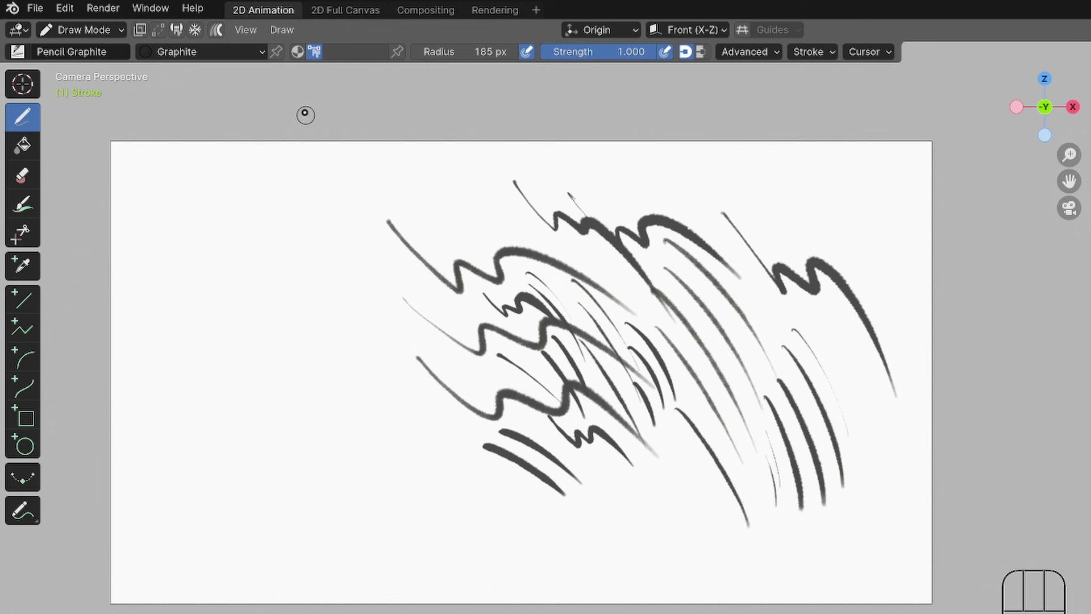
# Step: Pin the Graphite material to the brush and save the file
pyautogui.click(180, 45)
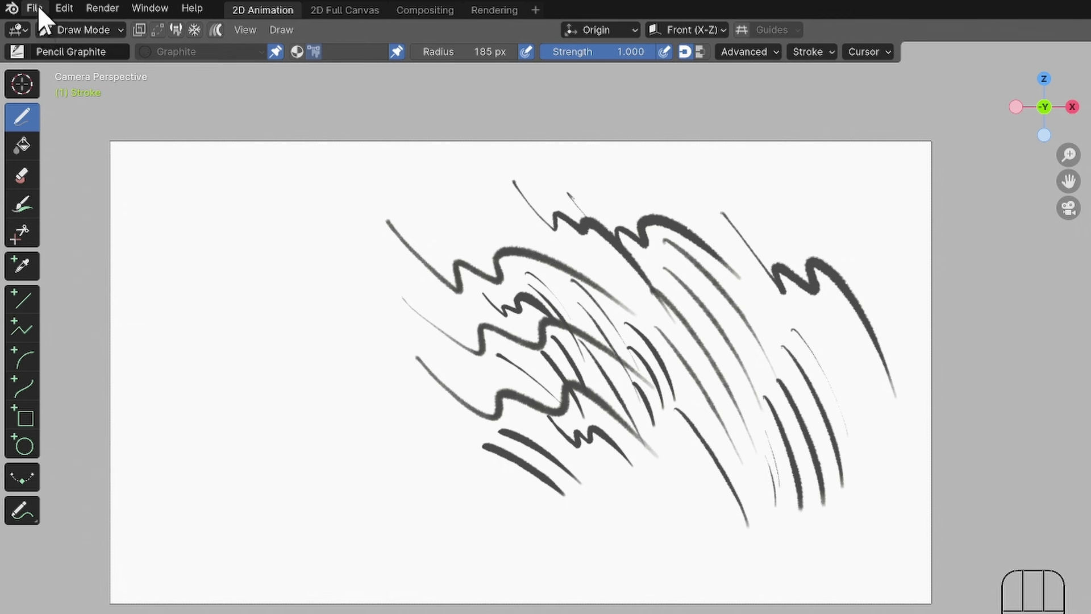
pyautogui.click(36, 7)
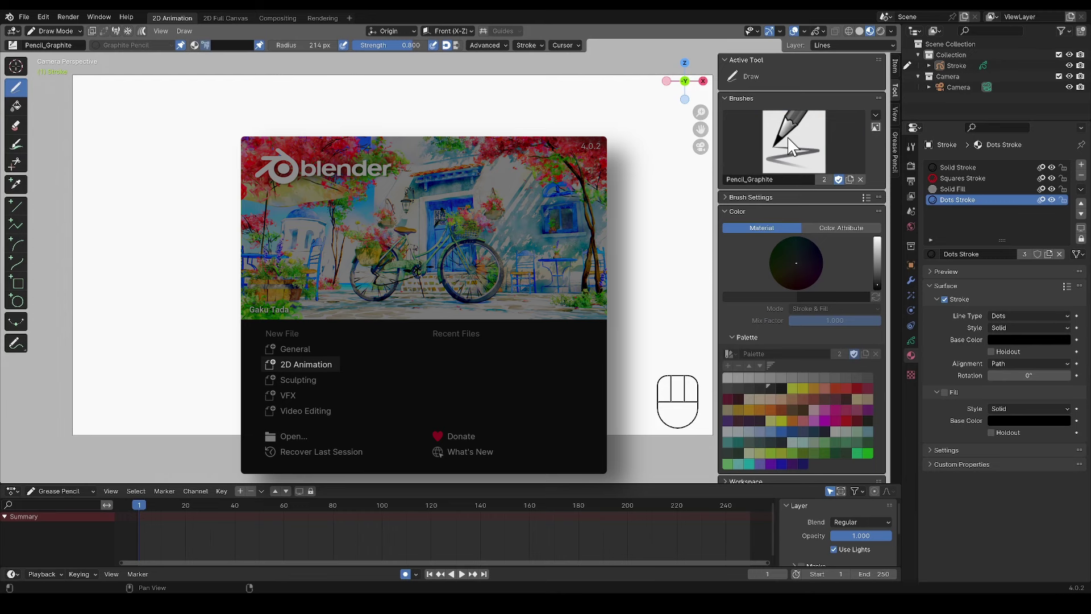
# Step: In the new file pick the Pencil_Graphite brush and assign the Graphite Pencil material
pyautogui.click(790, 146)
pyautogui.click(793, 147)
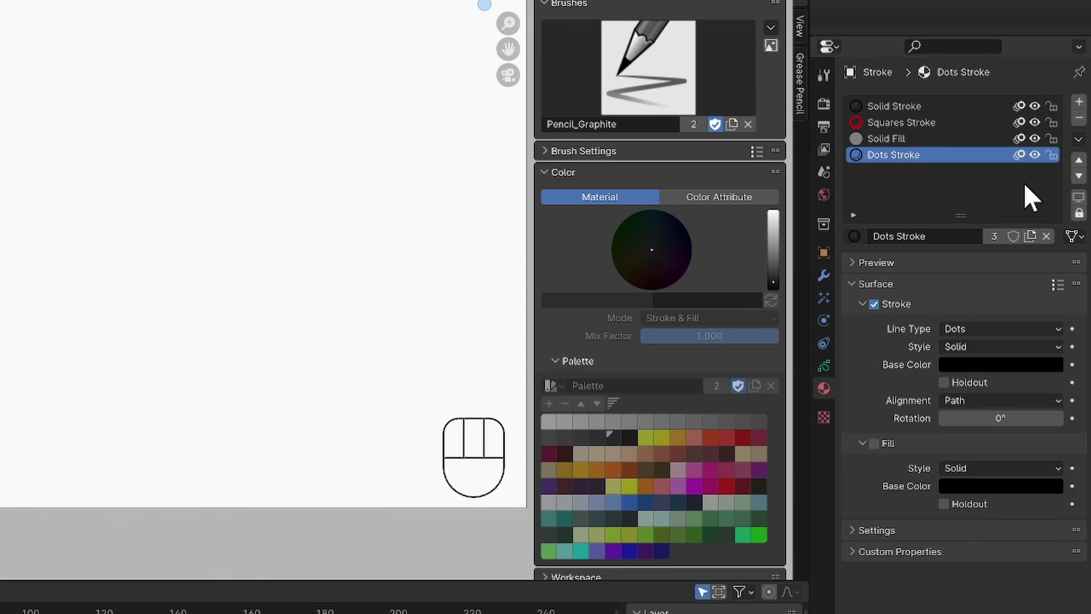
pyautogui.click(858, 238)
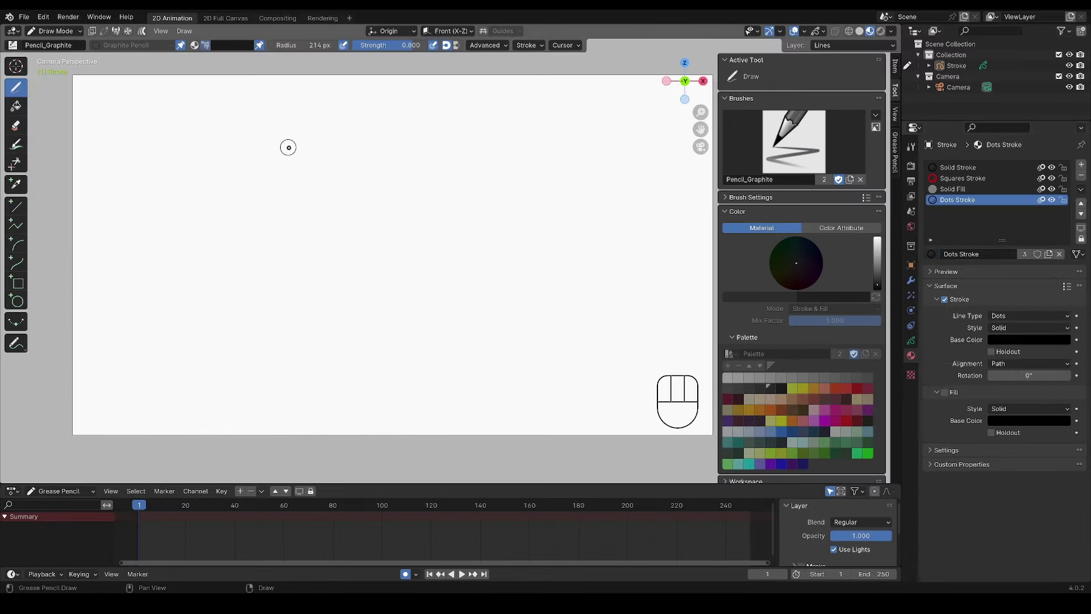
pyautogui.moveTo(288, 148)
pyautogui.mouseDown()
pyautogui.moveTo(315, 190)
pyautogui.moveTo(322, 161)
pyautogui.moveTo(338, 187)
pyautogui.moveTo(374, 176)
pyautogui.moveTo(428, 192)
pyautogui.mouseUp()
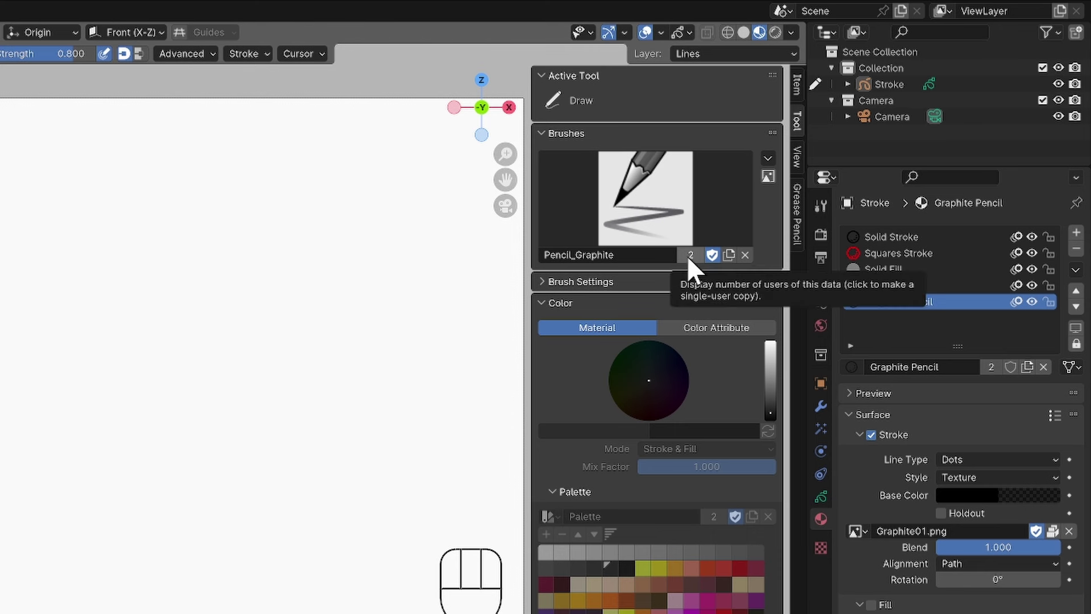
# Step: Copy the graphite brush as 'Bubbles' and give it Bubble01TN.png as its icon
pyautogui.click(687, 255)
pyautogui.click(656, 253)
pyautogui.write('Bubbles')
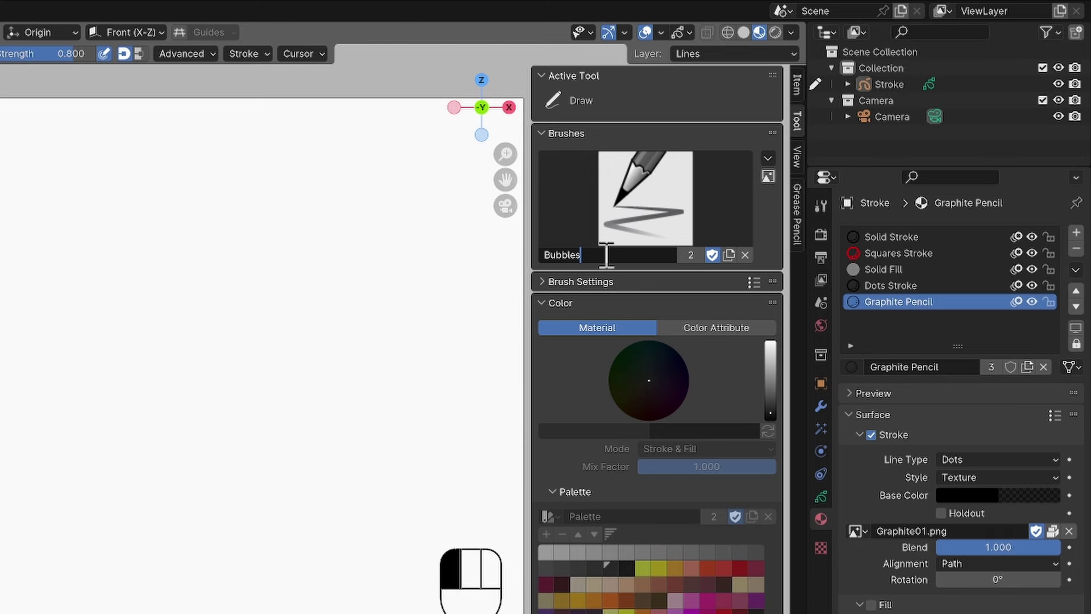
pyautogui.press('Return')
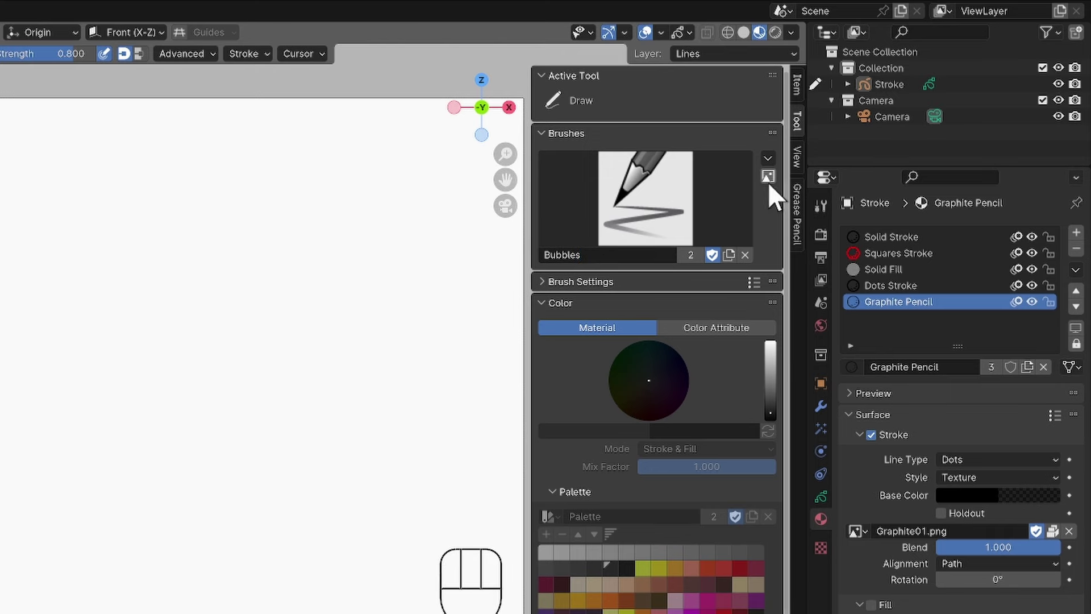
pyautogui.click(768, 176)
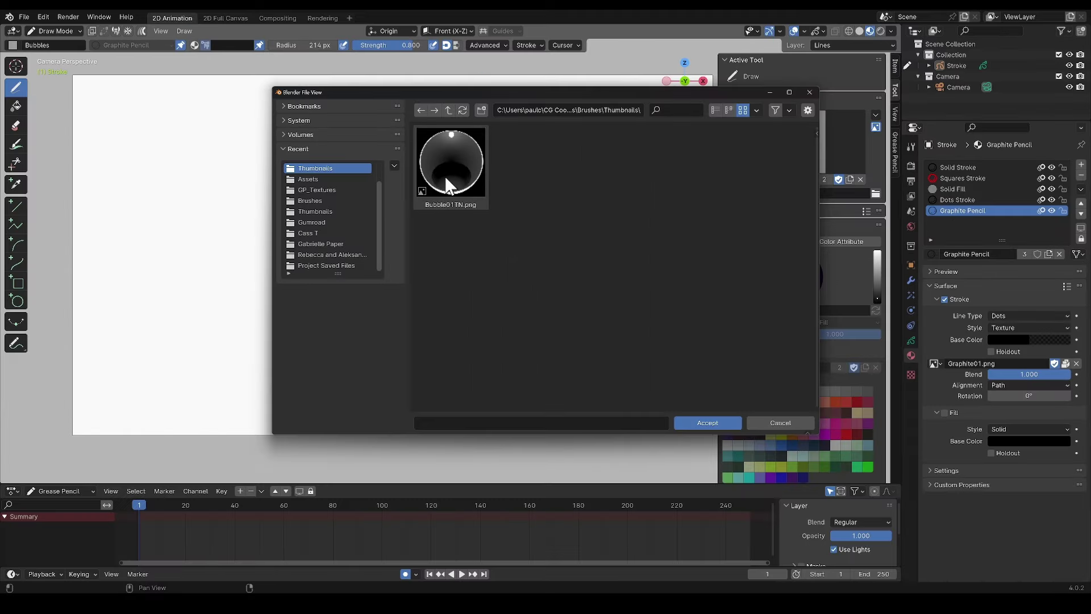
pyautogui.doubleClick(444, 175)
pyautogui.hotkey('ctrl', 'z')
pyautogui.hotkey('ctrl', 'z')
pyautogui.hotkey('ctrl', 'z')
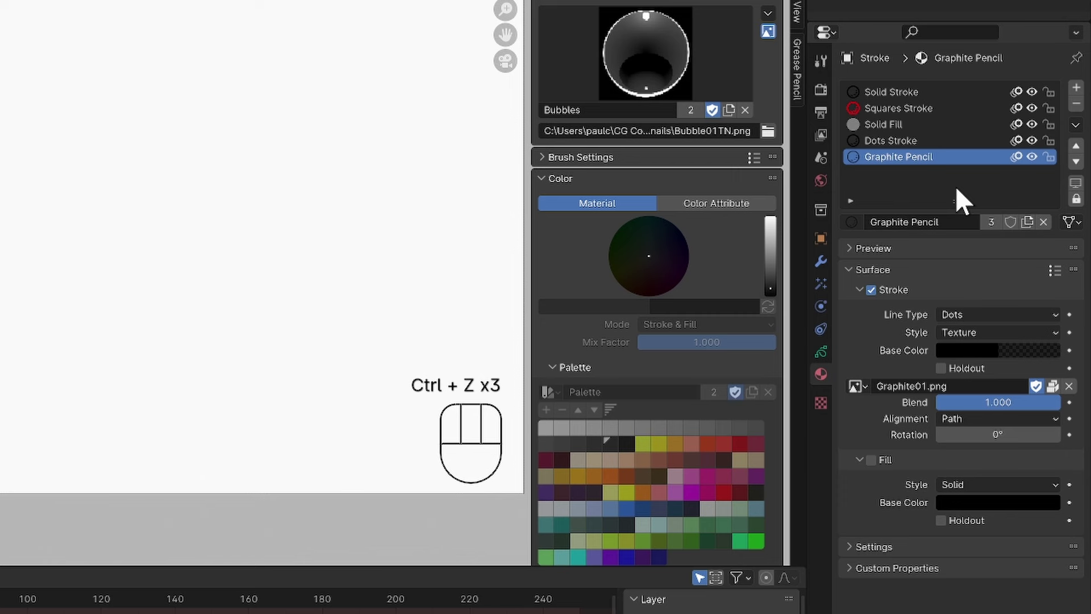
# Step: Copy the material as 'Bubbles' and protect it with a fake user
pyautogui.click(990, 223)
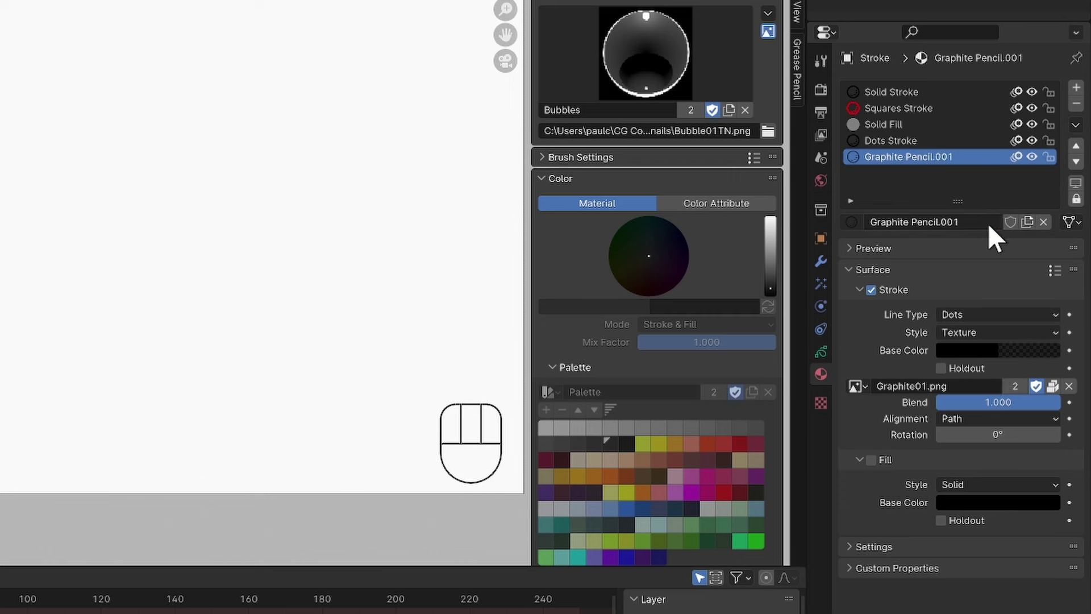
pyautogui.click(989, 222)
pyautogui.write('Bubbles')
pyautogui.press('Return')
pyautogui.click(1010, 222)
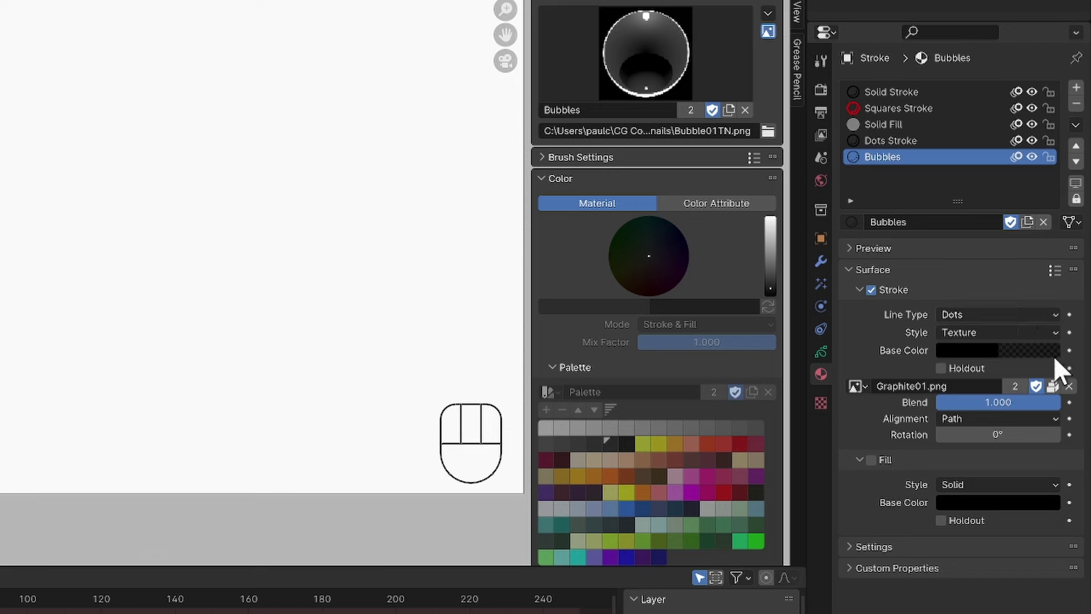
# Step: Replace the material's texture with Bubble01.png and pin the Bubbles material to the brush
pyautogui.click(1069, 386)
pyautogui.click(1041, 387)
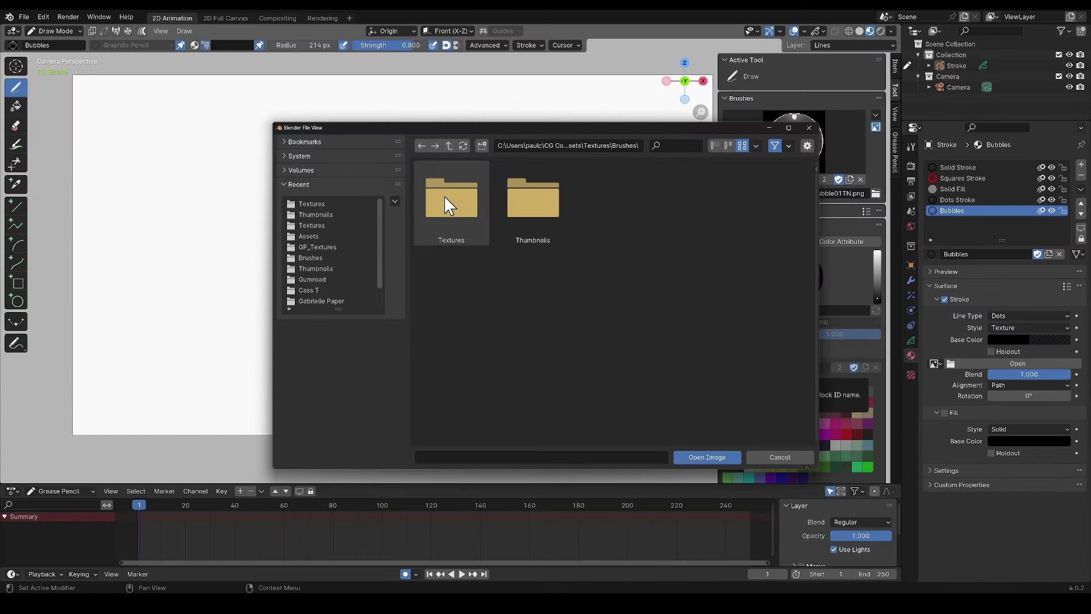
pyautogui.doubleClick(445, 199)
pyautogui.click(445, 198)
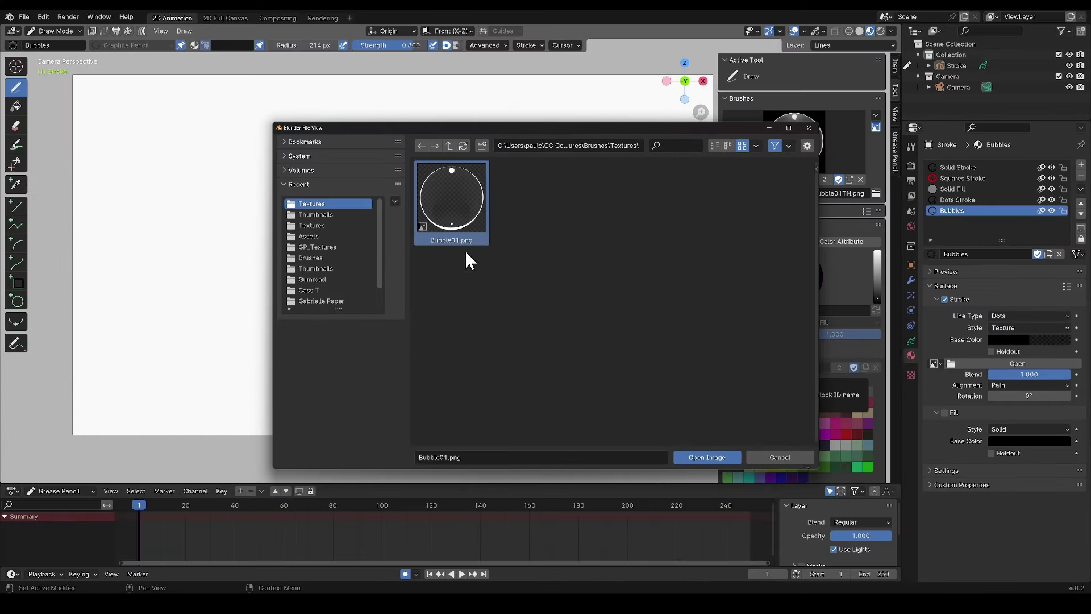
pyautogui.click(707, 457)
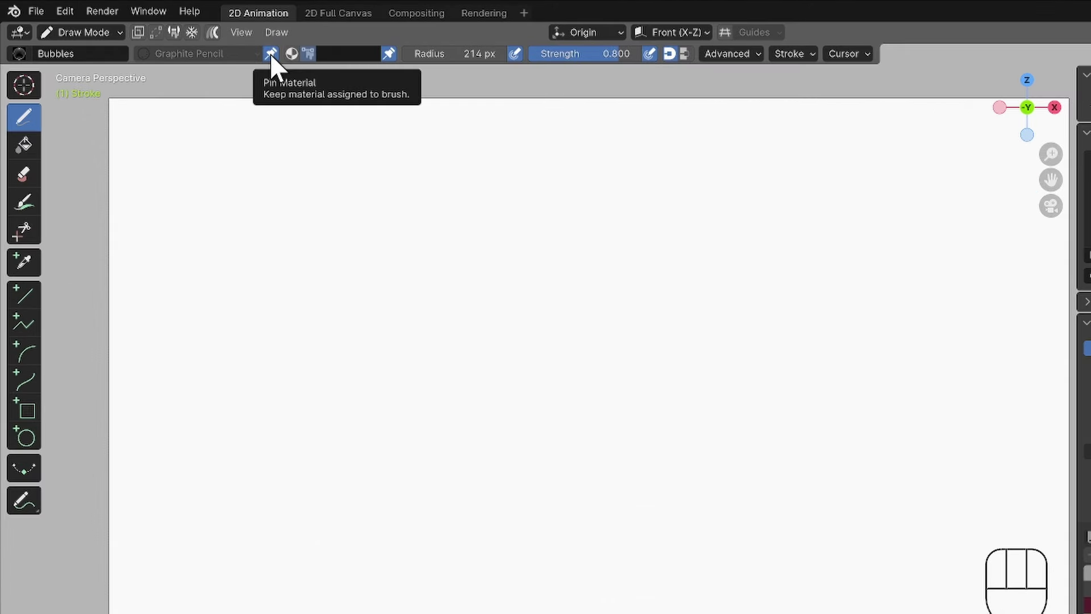
pyautogui.click(270, 53)
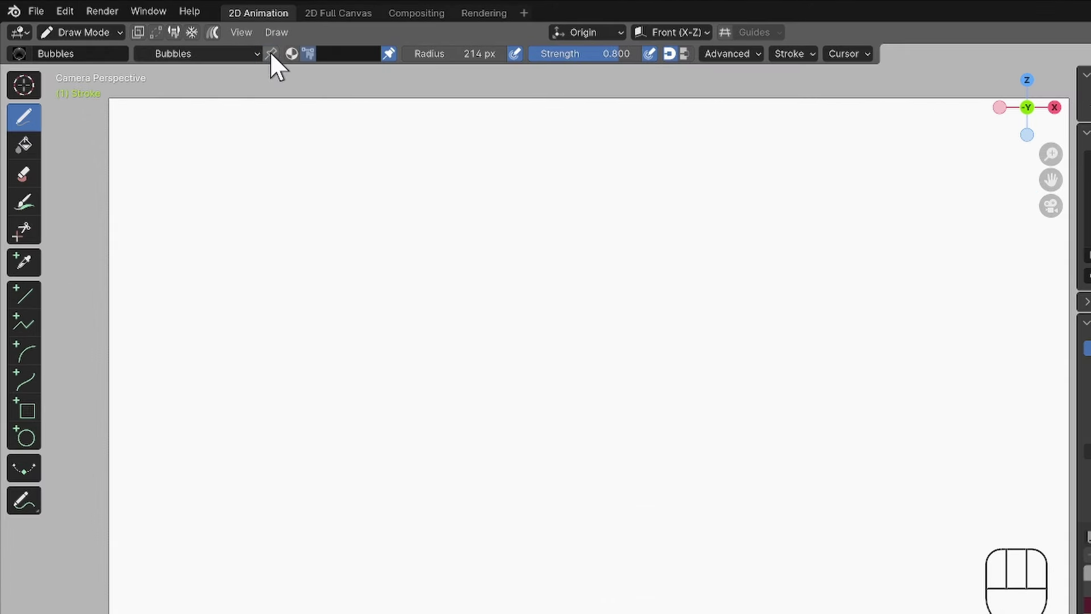
pyautogui.click(270, 53)
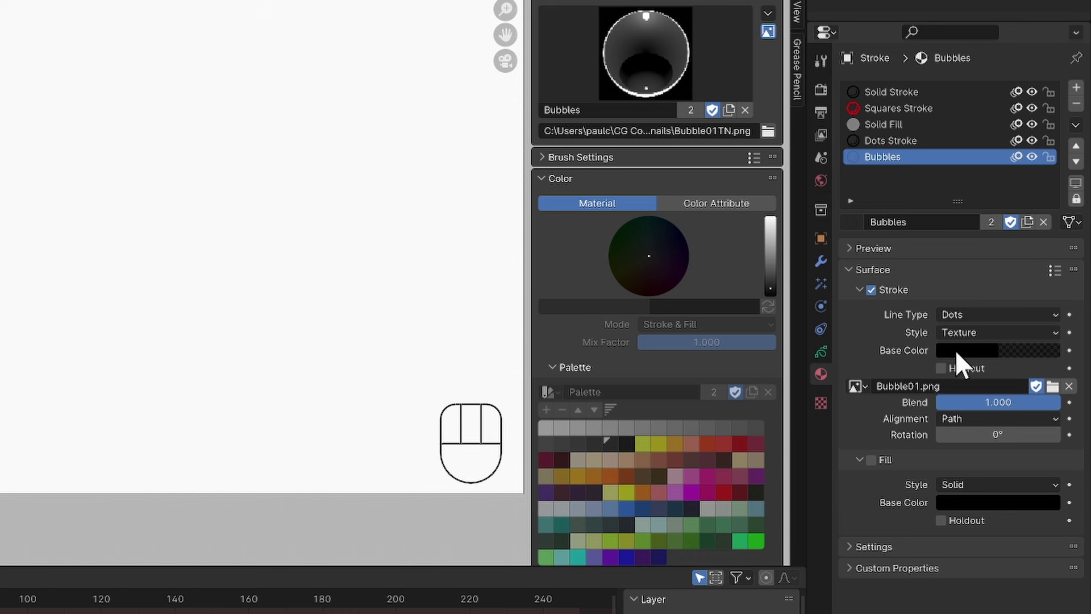
# Step: Make the stroke base colour white and colour the brush by a white colour attribute
pyautogui.click(959, 350)
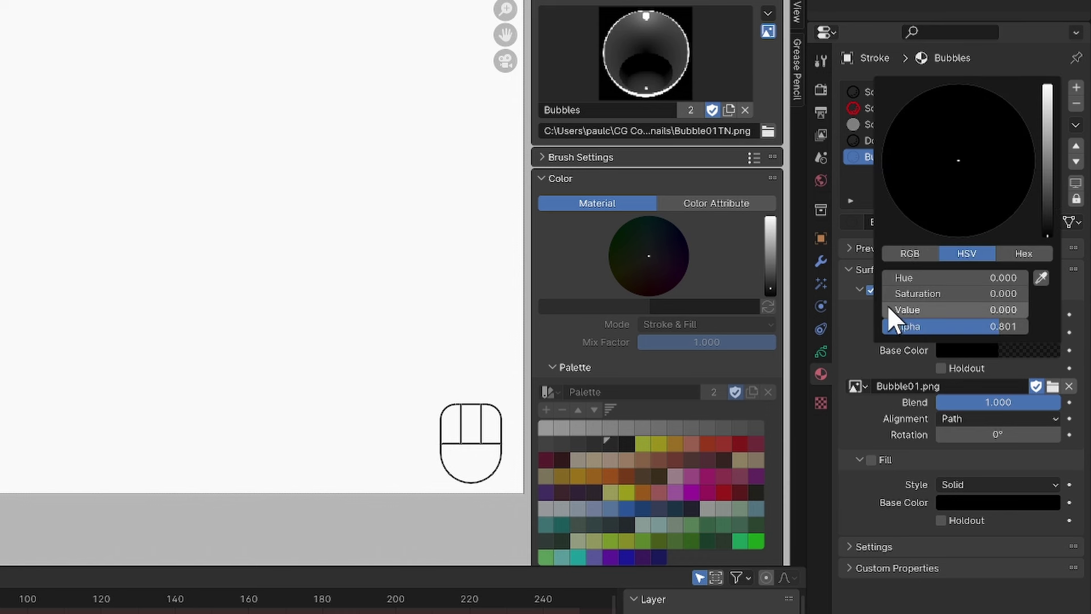
pyautogui.moveTo(887, 309); pyautogui.dragTo(1062, 322)
pyautogui.click(716, 203)
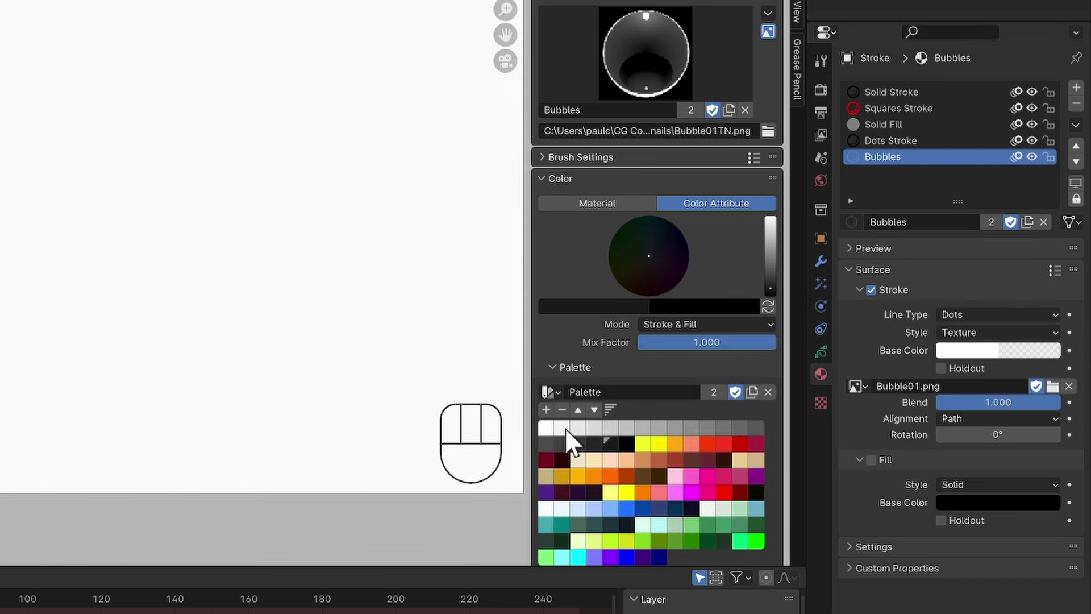
pyautogui.click(562, 429)
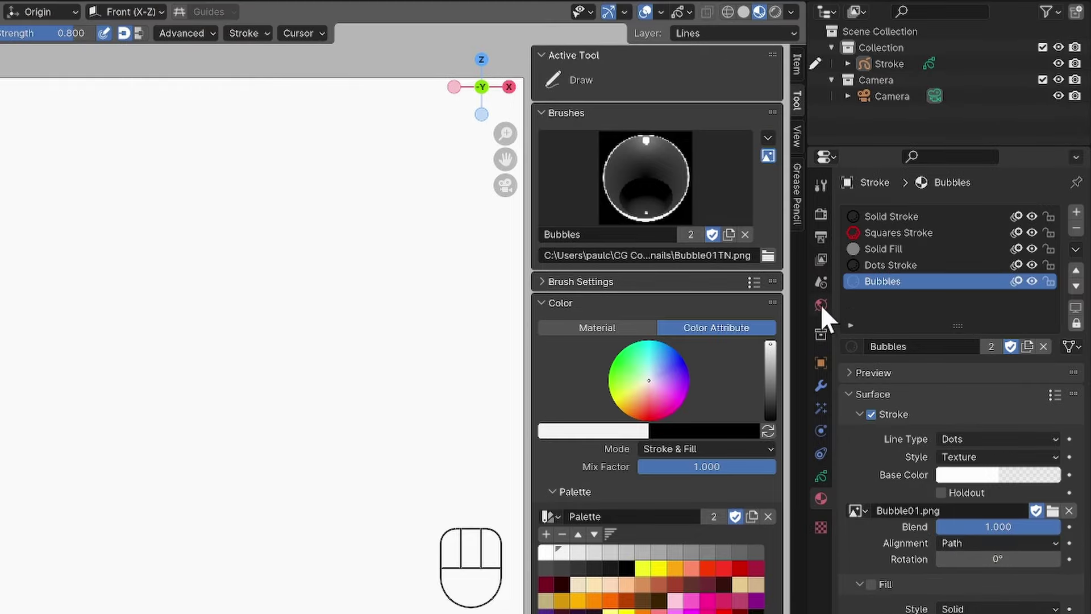
# Step: Darken the world background colour nearly to black, around 0.06 value
pyautogui.click(820, 180)
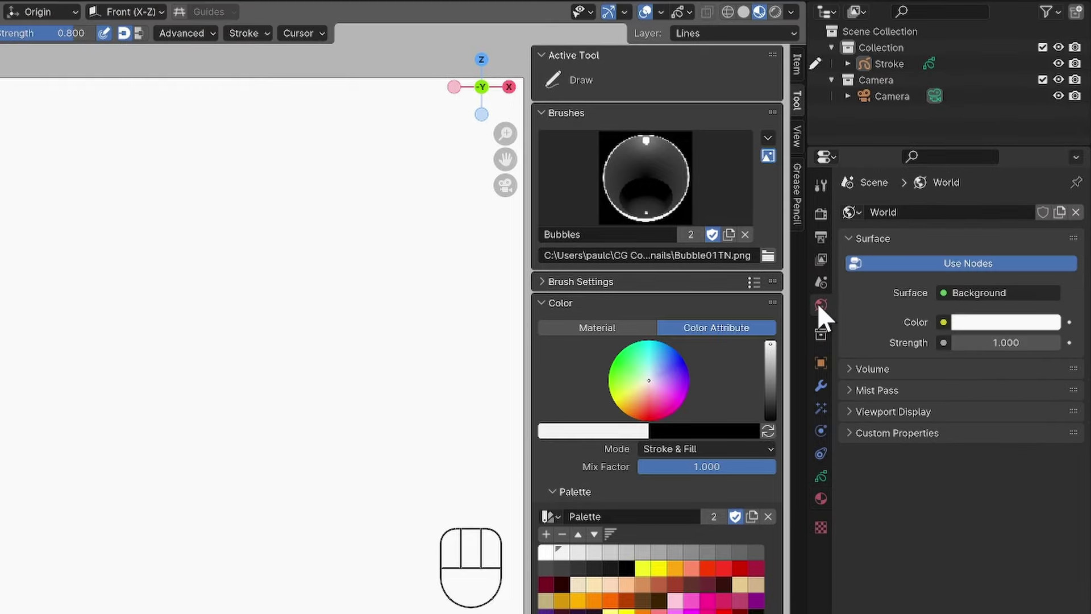
pyautogui.click(1020, 323)
pyautogui.moveTo(1052, 90); pyautogui.dragTo(1048, 162)
# Step: Draw a wavy bubble stroke across the canvas and frame it in the view
pyautogui.moveTo(293, 177)
pyautogui.mouseDown()
pyautogui.moveTo(367, 250)
pyautogui.moveTo(435, 224)
pyautogui.moveTo(509, 258)
pyautogui.mouseUp()
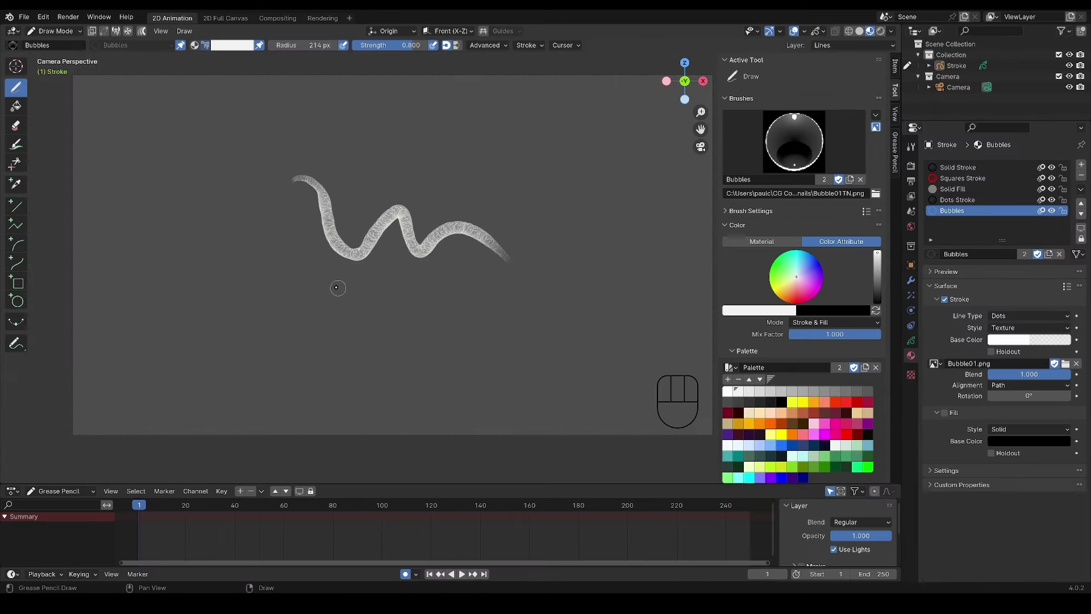
pyautogui.scroll(4, 331, 285)
pyautogui.moveTo(291, 269)
pyautogui.mouseDown(button='middle')
pyautogui.moveTo(431, 317)
pyautogui.moveTo(370, 324)
pyautogui.mouseUp(button='middle')
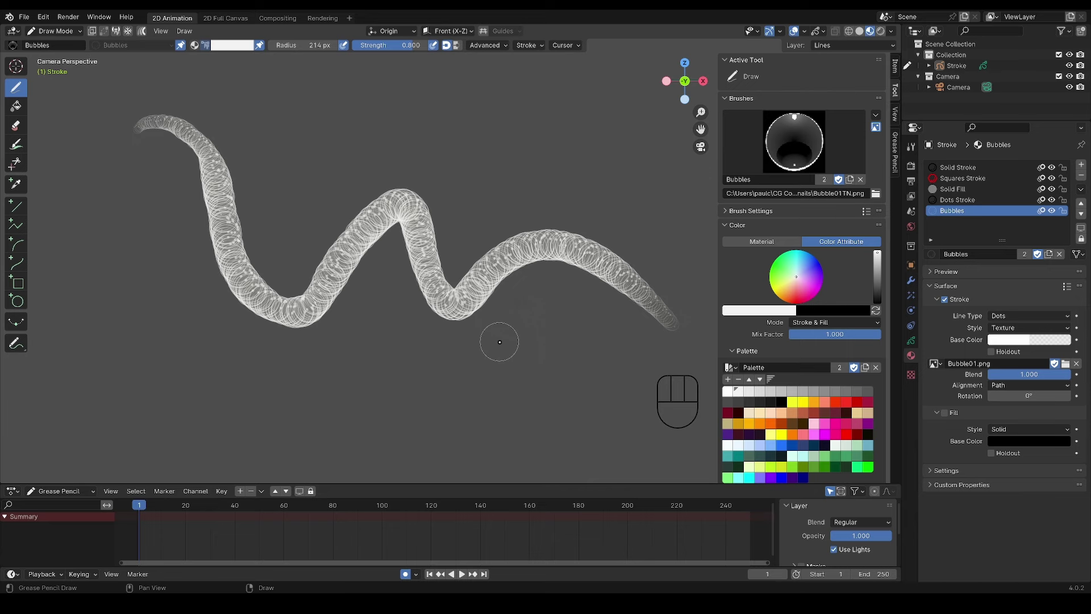
# Step: Set stroke Simplify to 0.5 and draw test strokes of separate bubbles
pyautogui.click(534, 45)
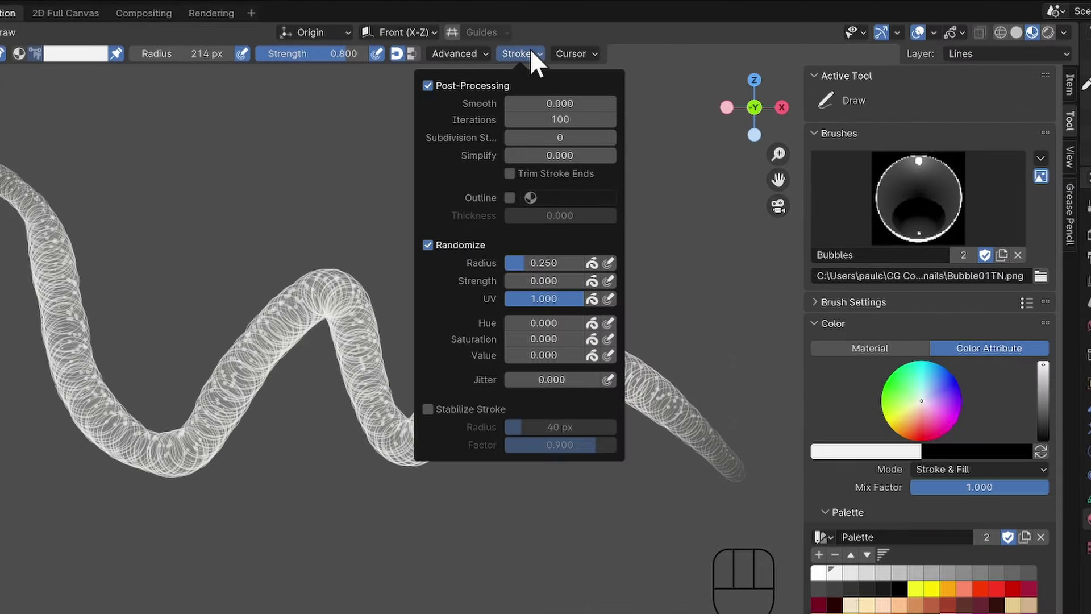
pyautogui.click(556, 155)
pyautogui.press('BackSpace')
pyautogui.write('.5')
pyautogui.press('Return')
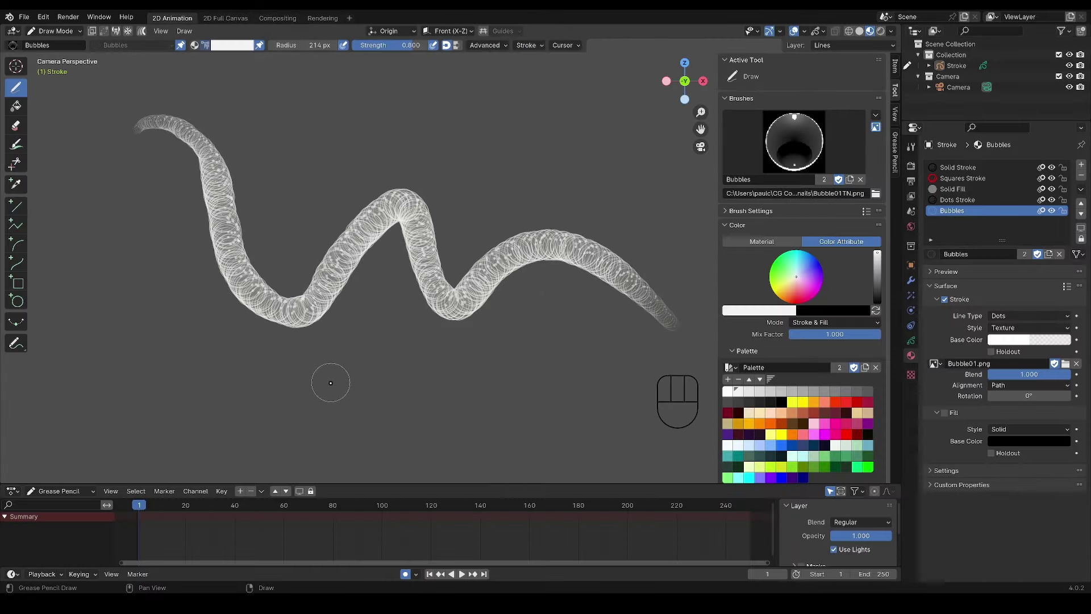
pyautogui.moveTo(203, 526)
pyautogui.mouseDown()
pyautogui.moveTo(212, 555)
pyautogui.moveTo(394, 535)
pyautogui.mouseUp()
pyautogui.moveTo(442, 370); pyautogui.dragTo(483, 375)
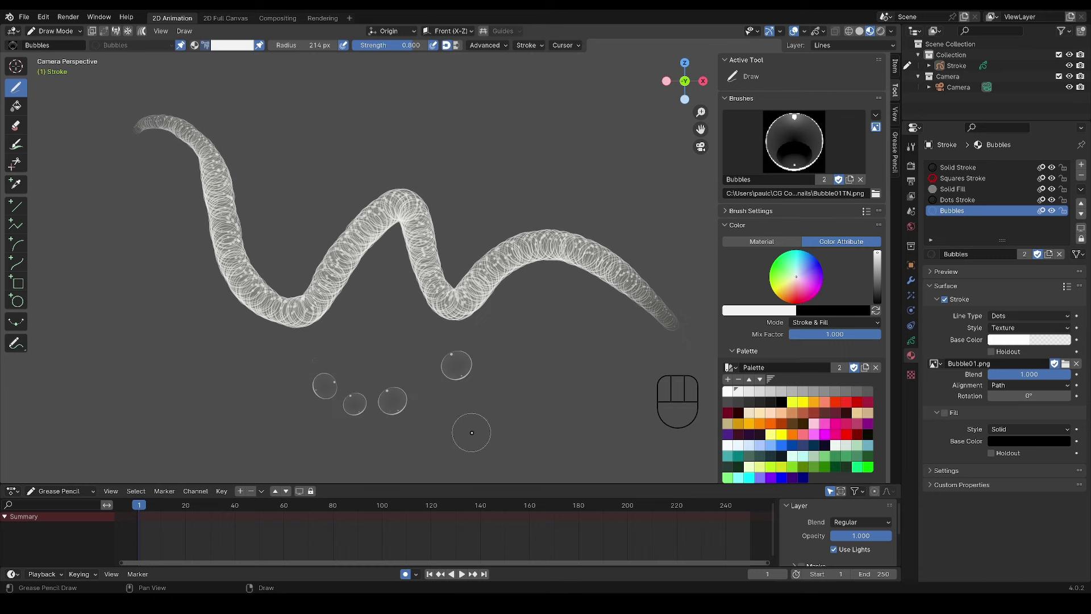
pyautogui.moveTo(471, 432); pyautogui.dragTo(457, 284, button='middle')
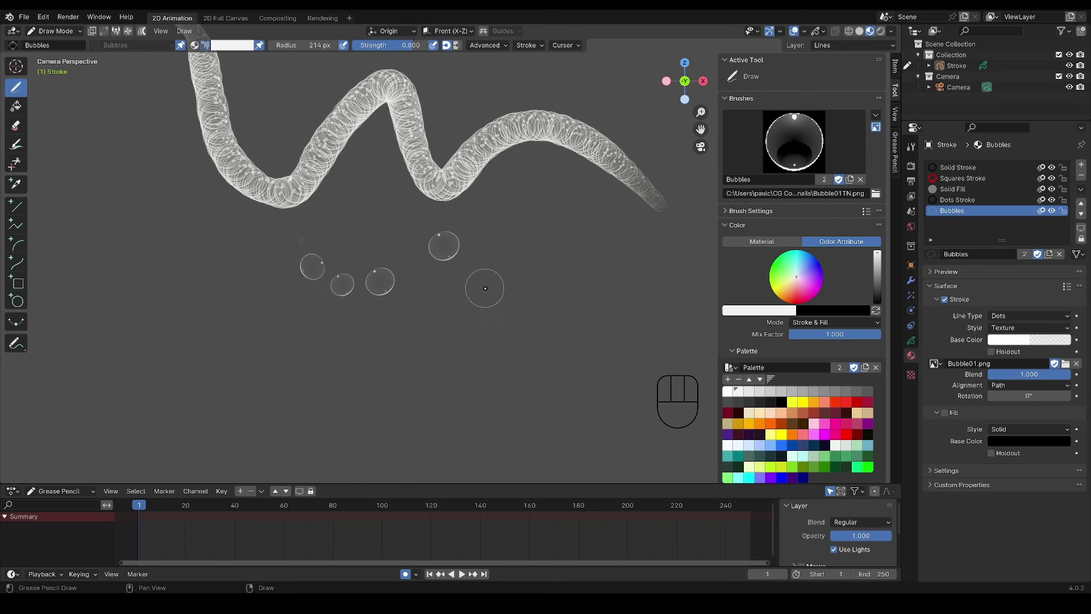
# Step: Set Randomize Radius to 0.35 and UV randomness to 0
pyautogui.click(526, 45)
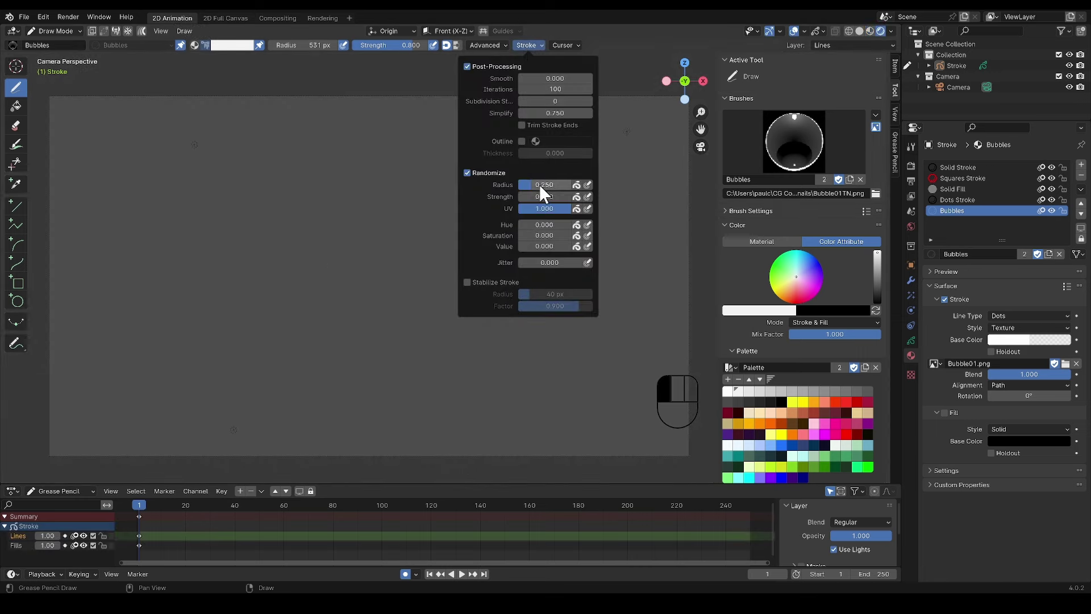
pyautogui.click(540, 184)
pyautogui.write('.35')
pyautogui.click(538, 209)
pyautogui.write('0')
# Step: Set the bubble texture alignment to Fixed with a 35° rotation
pyautogui.click(1066, 385)
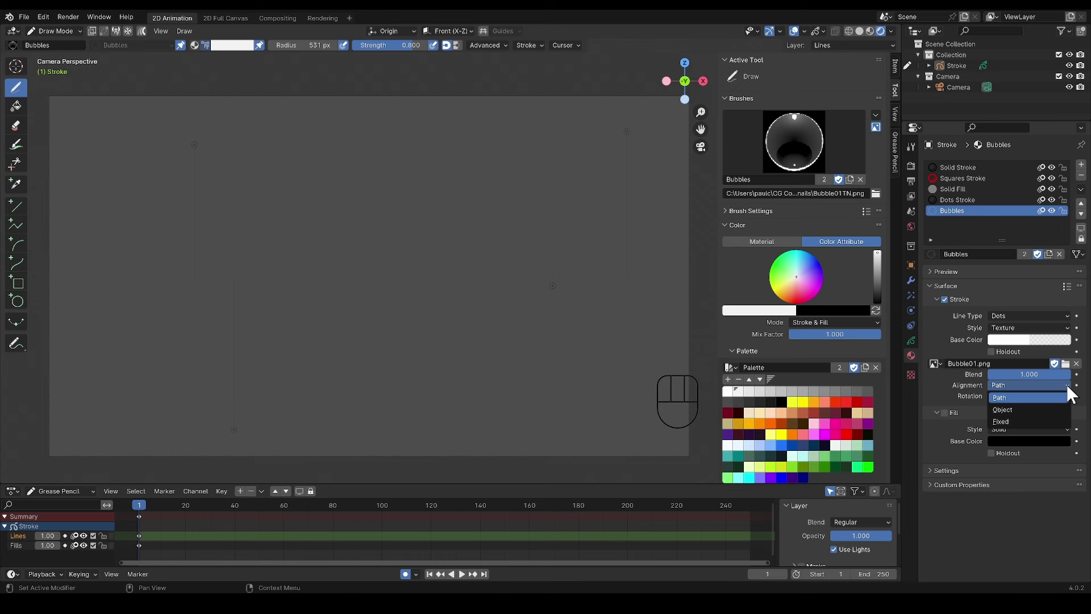
pyautogui.click(1029, 421)
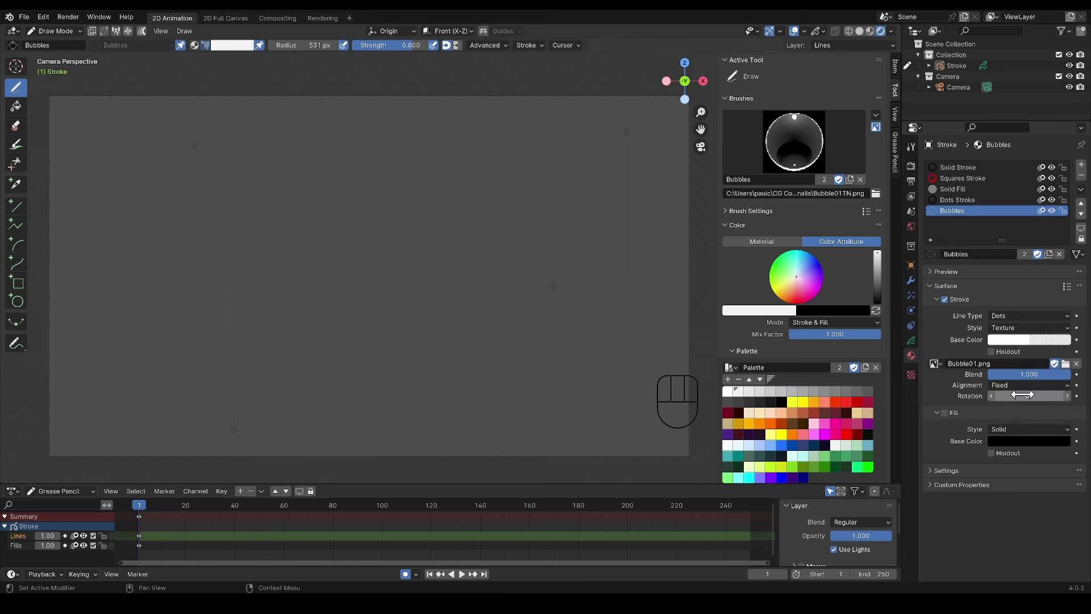
pyautogui.click(1025, 396)
pyautogui.write('35')
pyautogui.press('Return')
# Step: Use pale cyan with hue 0.25, value 0.15, jitter 0.1 randomness, and paint bubbles
pyautogui.click(802, 456)
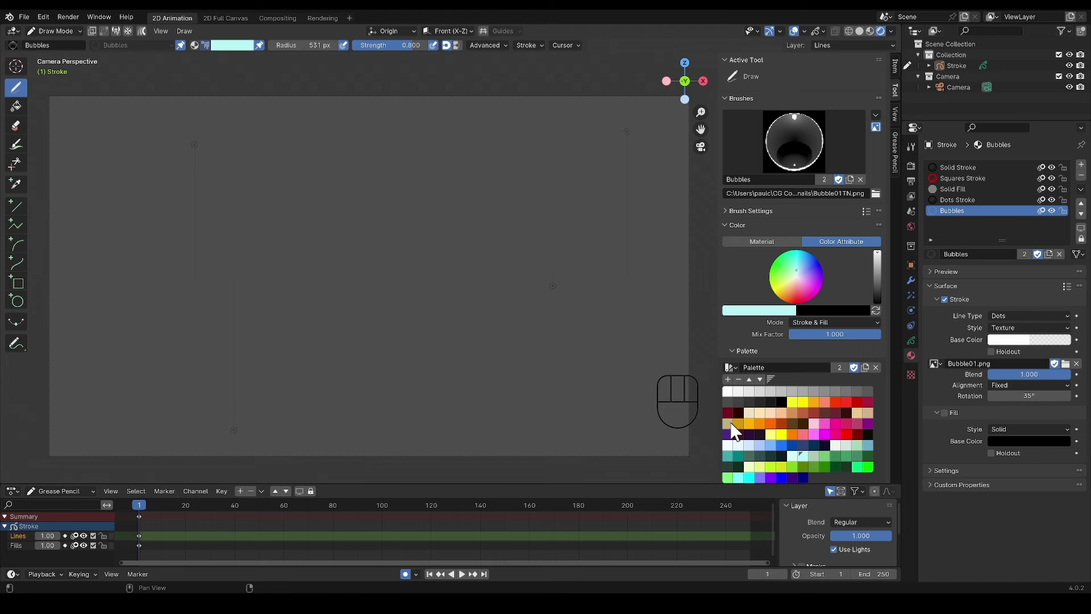
pyautogui.click(527, 45)
pyautogui.click(544, 224)
pyautogui.write('.25')
pyautogui.press('Return')
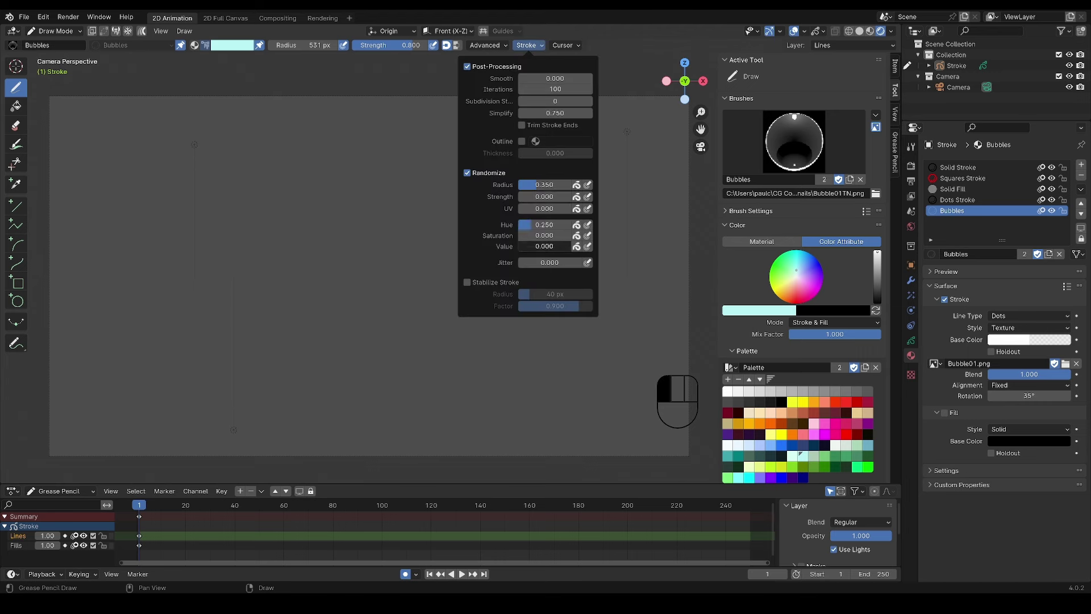
pyautogui.click(547, 244)
pyautogui.write('.15')
pyautogui.press('Return')
pyautogui.click(553, 262)
pyautogui.write('.1')
pyautogui.moveTo(219, 152)
pyautogui.mouseDown()
pyautogui.moveTo(258, 170)
pyautogui.moveTo(284, 295)
pyautogui.moveTo(391, 262)
pyautogui.moveTo(449, 363)
pyautogui.moveTo(568, 332)
pyautogui.mouseUp()
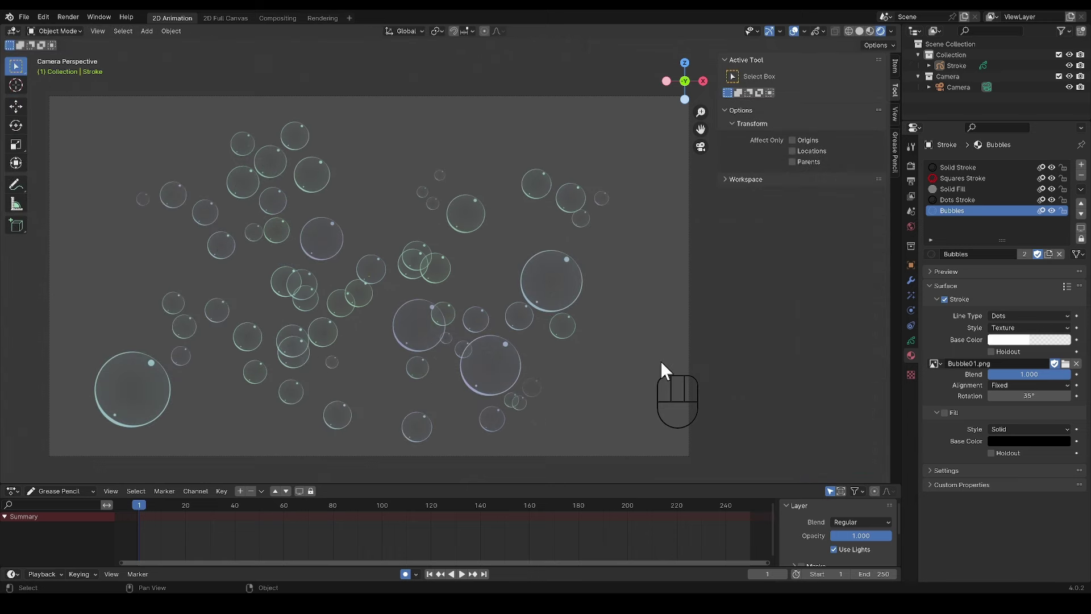
# Step: Add a point light with 500 W power and a green colour
pyautogui.click(909, 337)
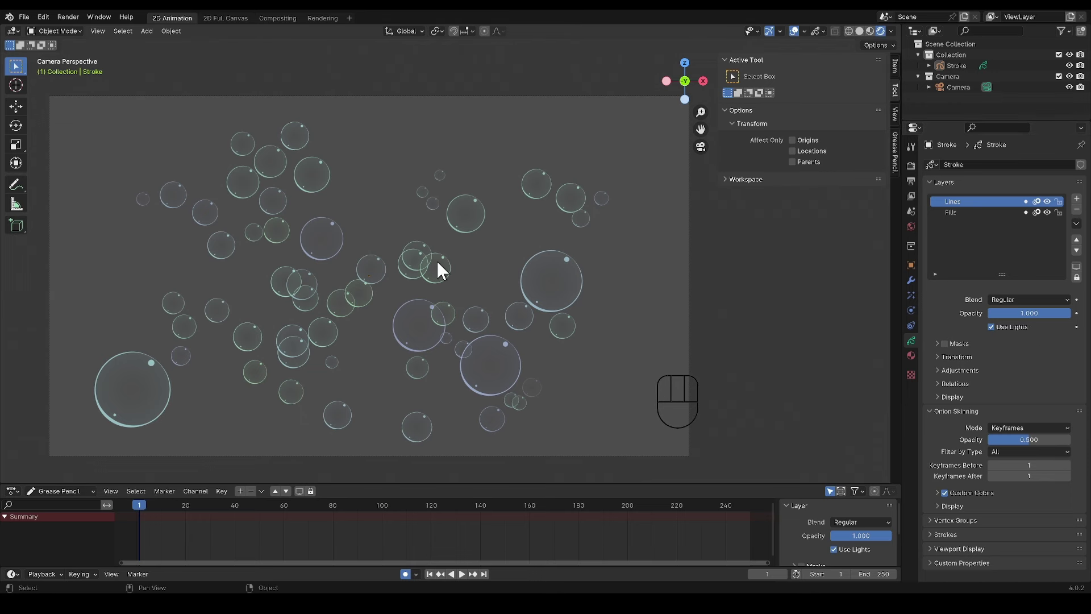
pyautogui.hotkey('shift', 'a')
pyautogui.moveTo(435, 258)
pyautogui.click(489, 263)
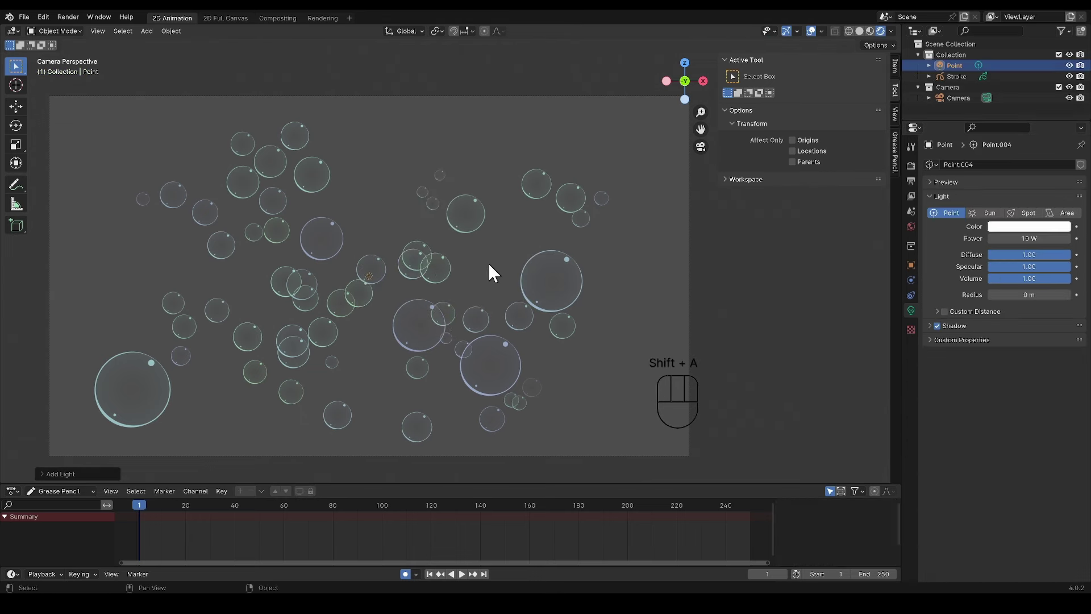
pyautogui.click(1011, 238)
pyautogui.write('500')
pyautogui.press('Return')
pyautogui.click(1028, 226)
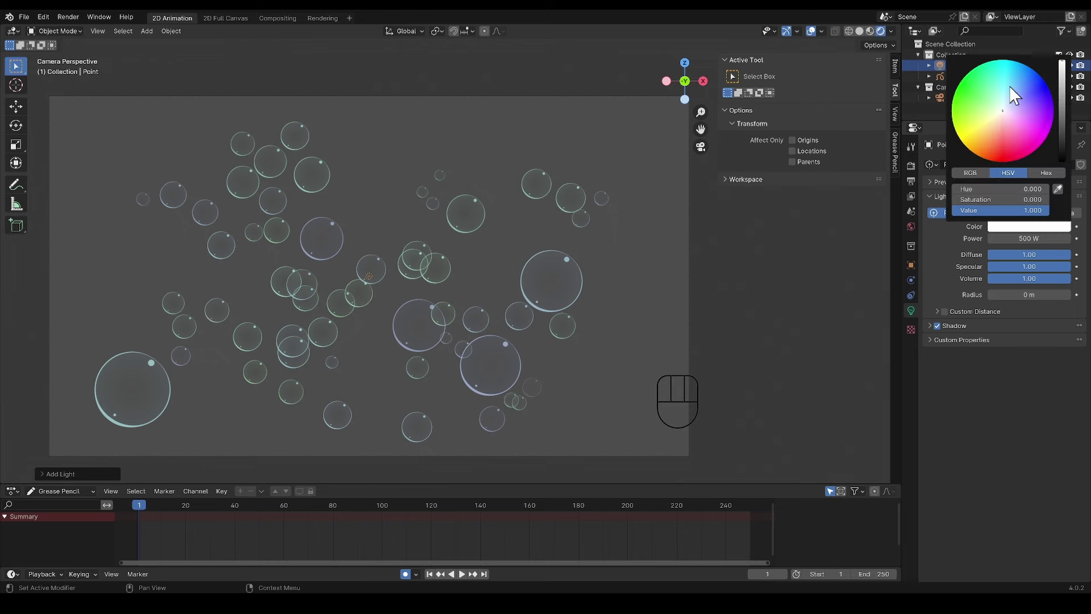
pyautogui.click(1014, 108)
# Step: Place the green light over the bubbles and add a pink duplicate elsewhere
pyautogui.press('g')
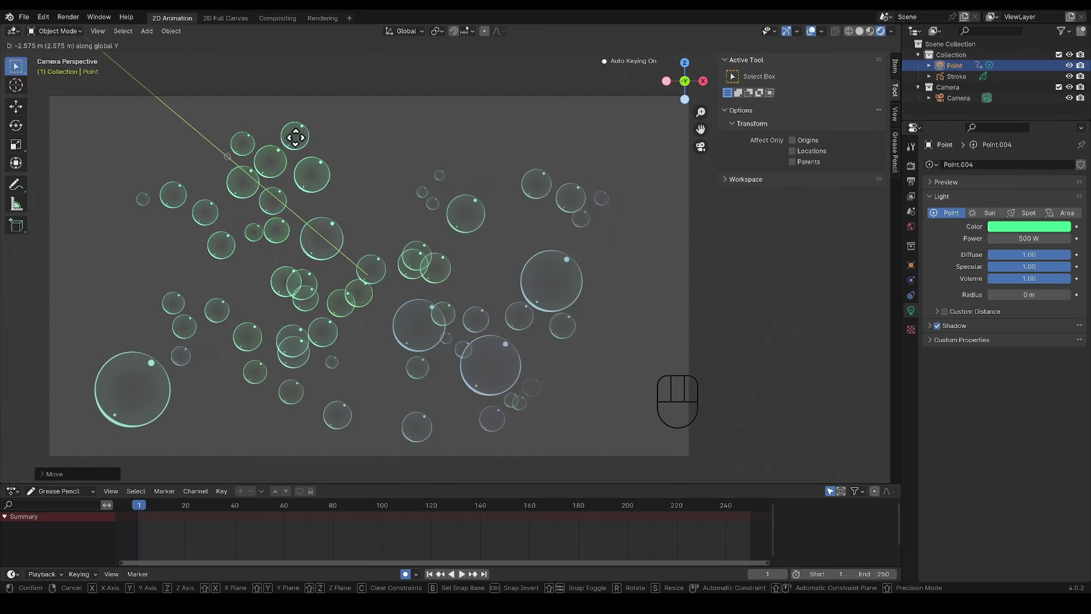
pyautogui.click(292, 139)
pyautogui.hotkey('shift', 'd')
pyautogui.click(531, 380)
pyautogui.click(1028, 226)
pyautogui.click(1029, 134)
# Step: Add a third, blue copy of the light near the top centre
pyautogui.hotkey('shift', 'd')
pyautogui.click(469, 151)
pyautogui.click(1002, 226)
pyautogui.click(1040, 76)
pyautogui.press('g')
pyautogui.click(472, 209)
# Step: Add a yellow fourth light, shift it along the Y axis, and orbit to inspect
pyautogui.hotkey('shift', 'd')
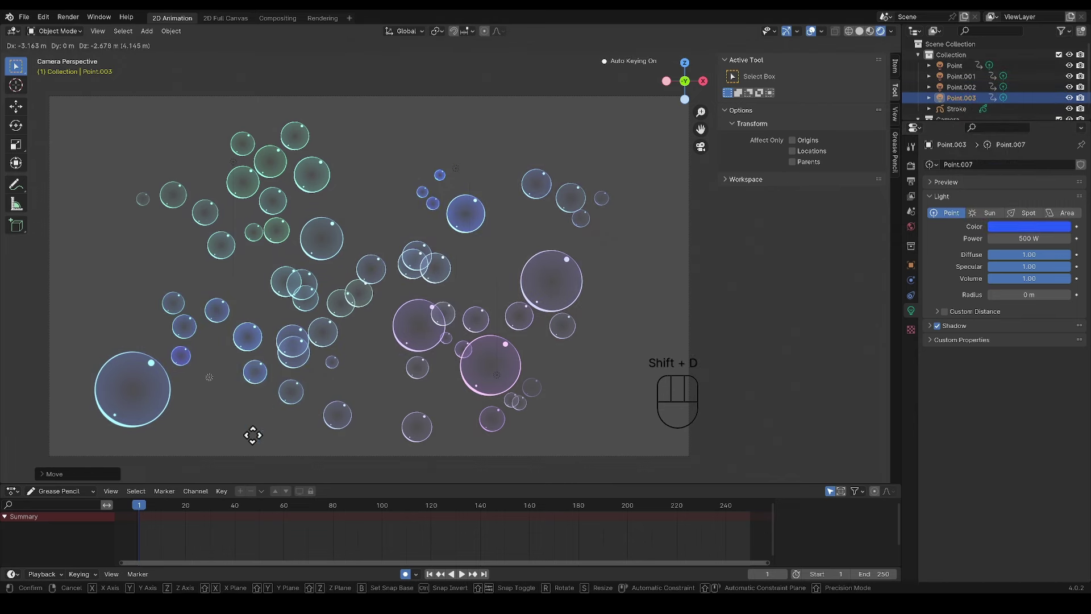
pyautogui.click(215, 447)
pyautogui.click(1015, 226)
pyautogui.click(981, 132)
pyautogui.press('g')
pyautogui.press('g')
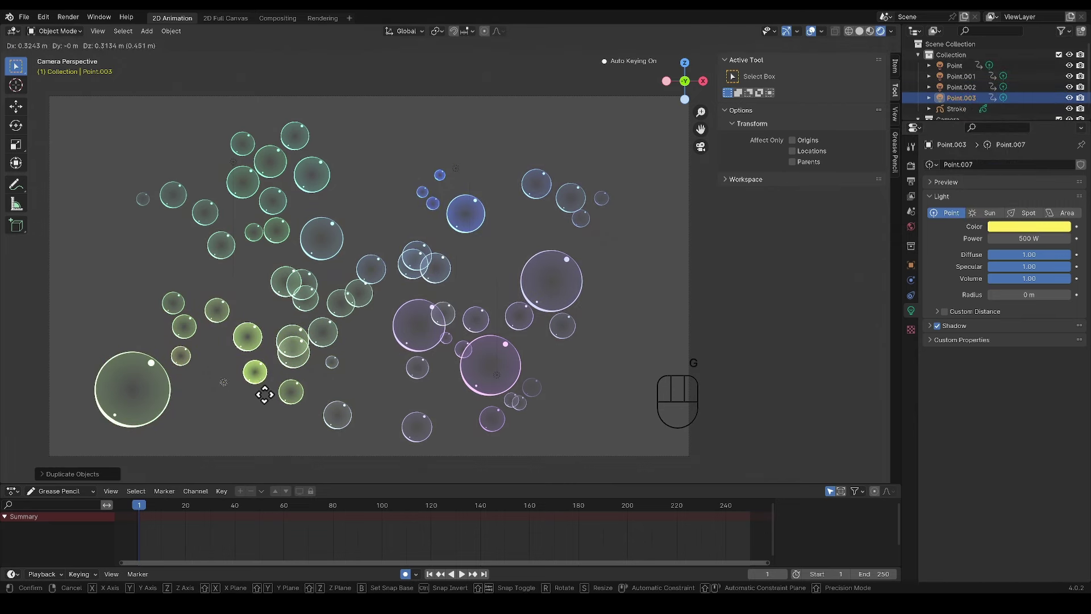
pyautogui.press('y')
pyautogui.click(261, 369)
pyautogui.moveTo(262, 369); pyautogui.dragTo(429, 341, button='middle')
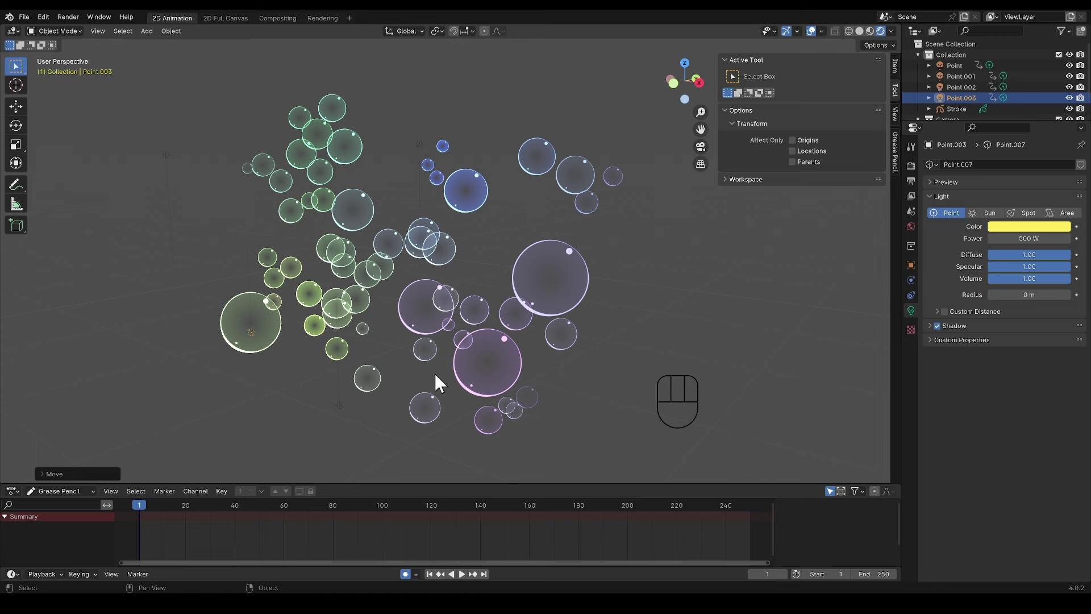
# Step: Save the bubble scene as Brushes.blend in the Textures\Brushes folder
pyautogui.hotkey('ctrl', 'shift', 's')
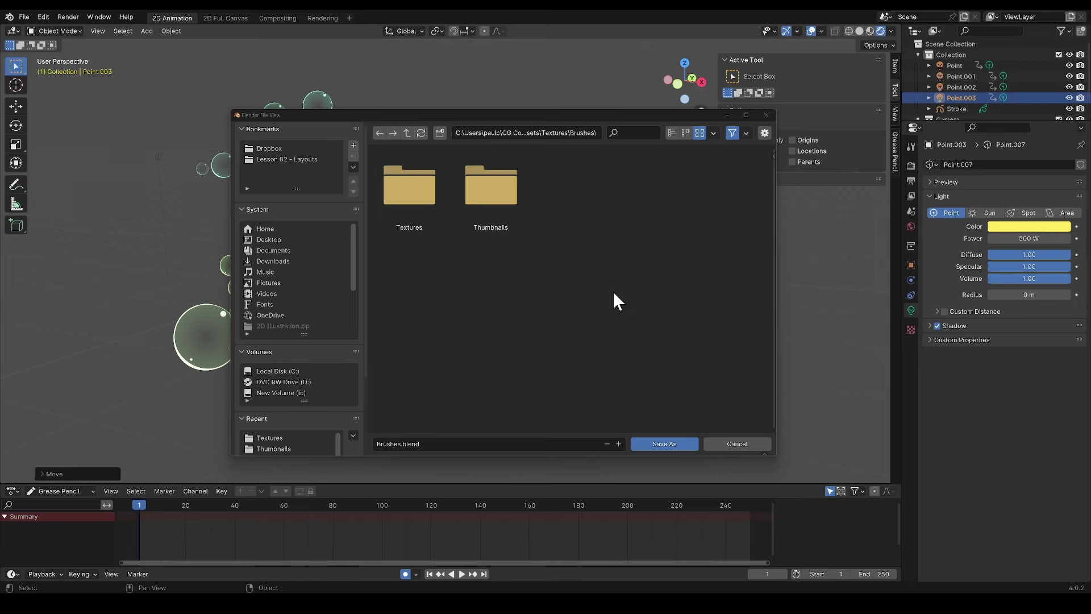
pyautogui.click(664, 443)
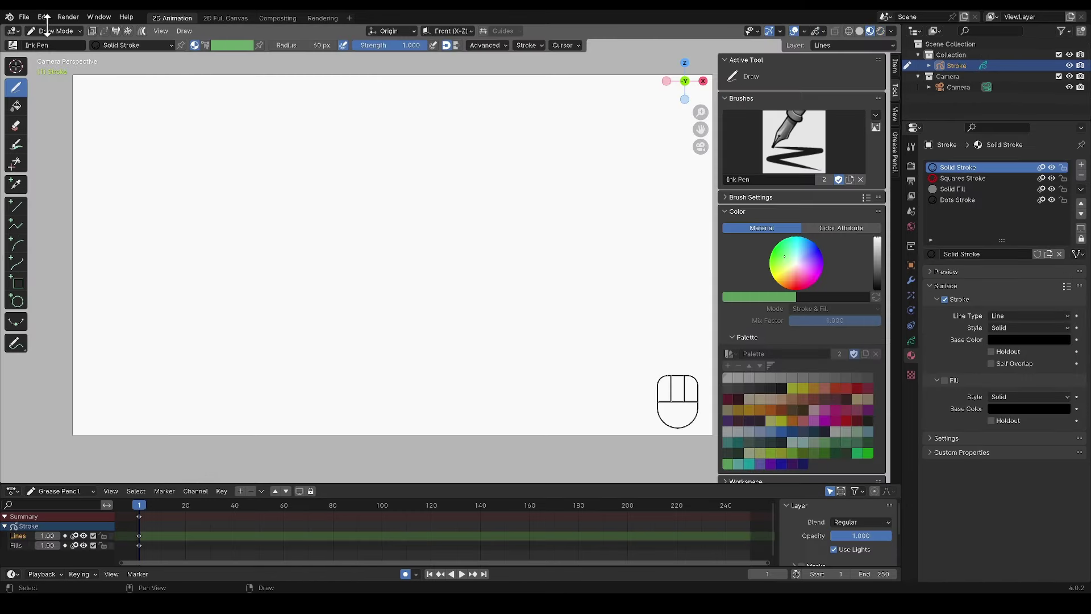
# Step: Append the Bubbles brush from the Brush folder of Brushes.blend
pyautogui.click(24, 16)
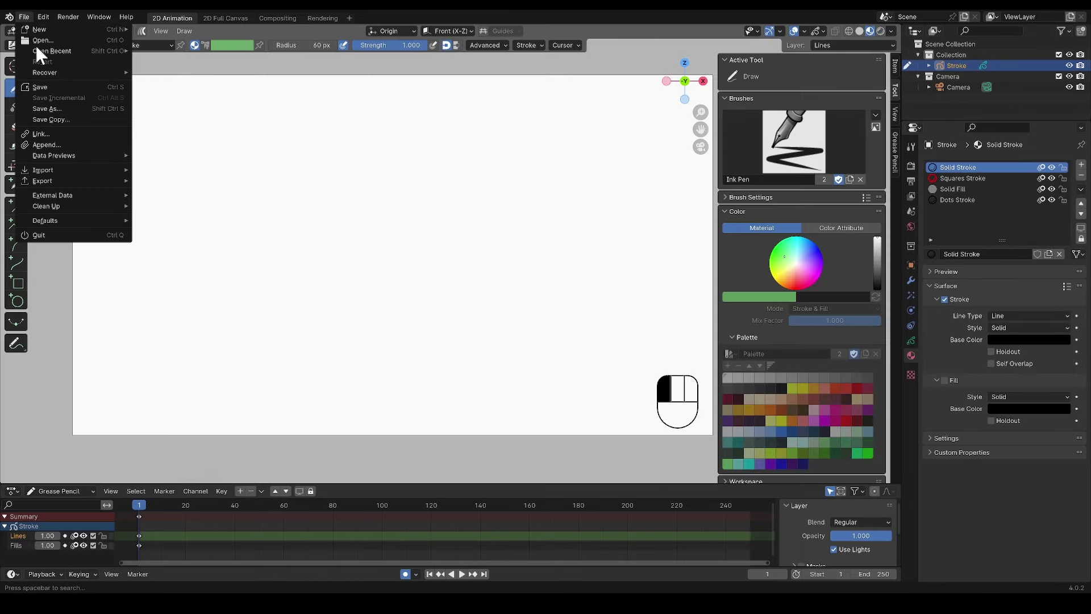
pyautogui.click(55, 142)
pyautogui.click(625, 191)
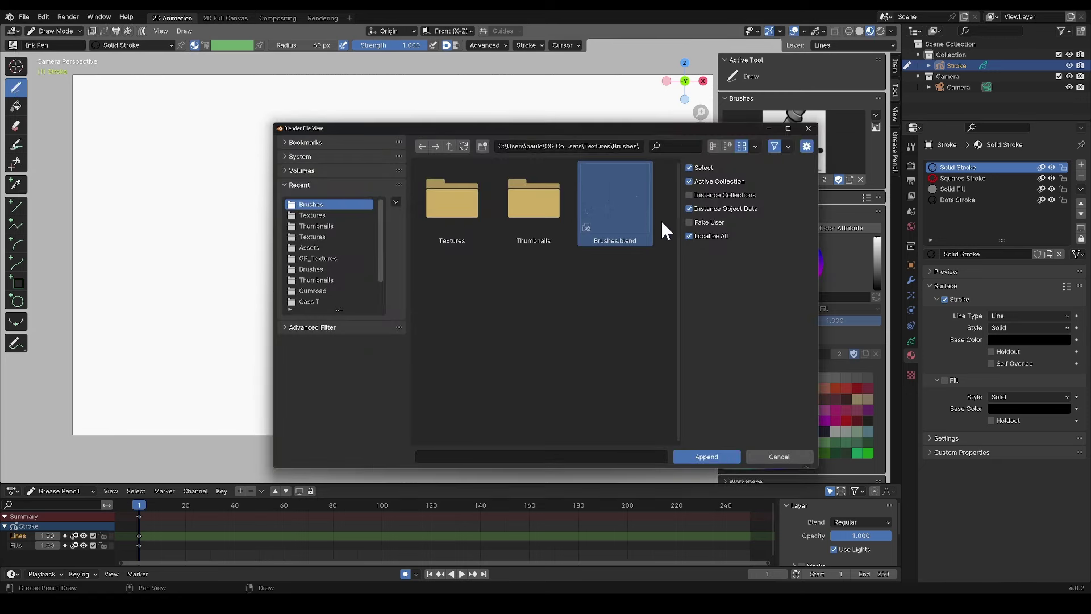
pyautogui.click(697, 456)
pyautogui.click(534, 206)
pyautogui.scroll(-1, 478, 341)
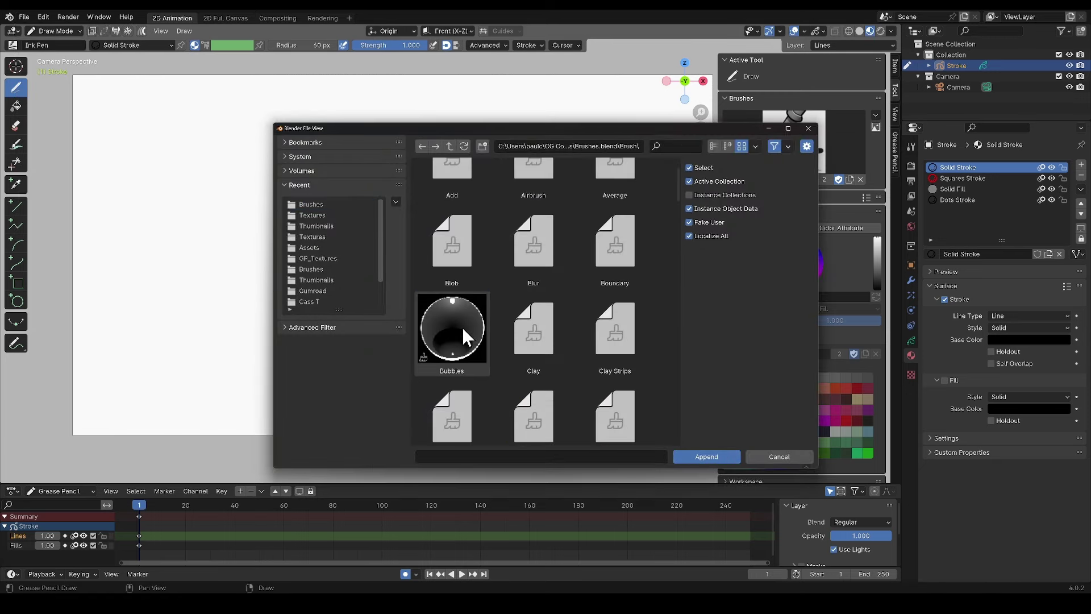
pyautogui.click(461, 326)
pyautogui.click(678, 461)
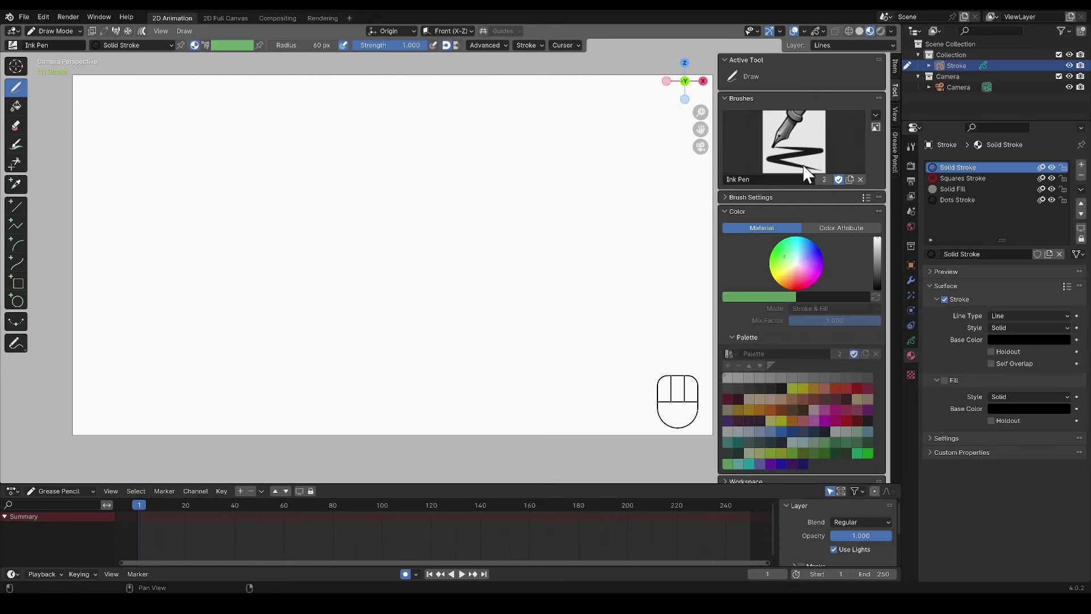
# Step: Make Bubbles the active brush and paint yellow, then pink bubbles across the canvas
pyautogui.click(793, 143)
pyautogui.click(538, 199)
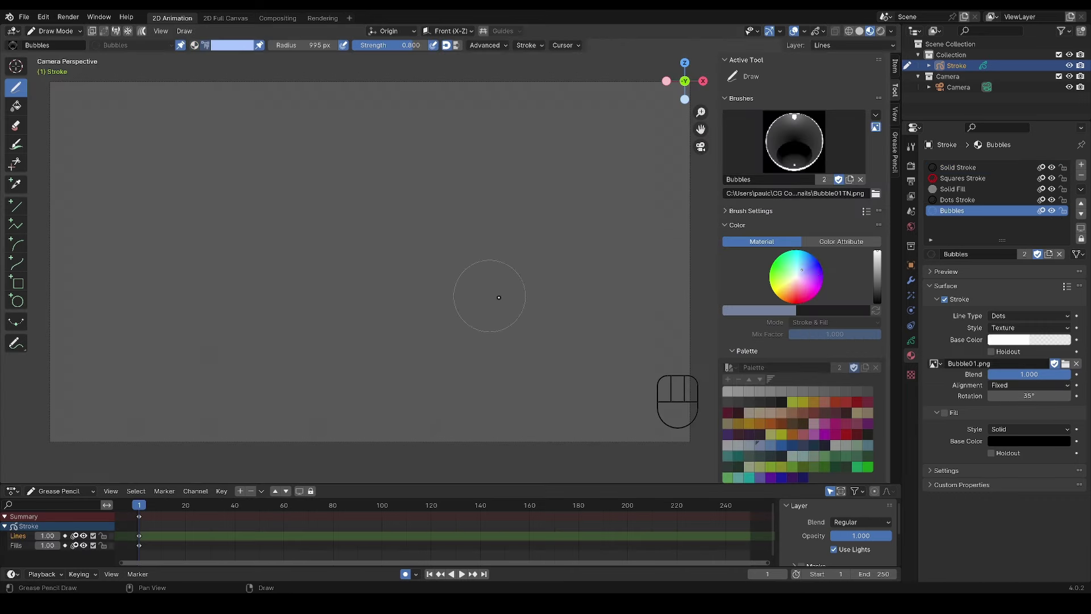
pyautogui.click(799, 402)
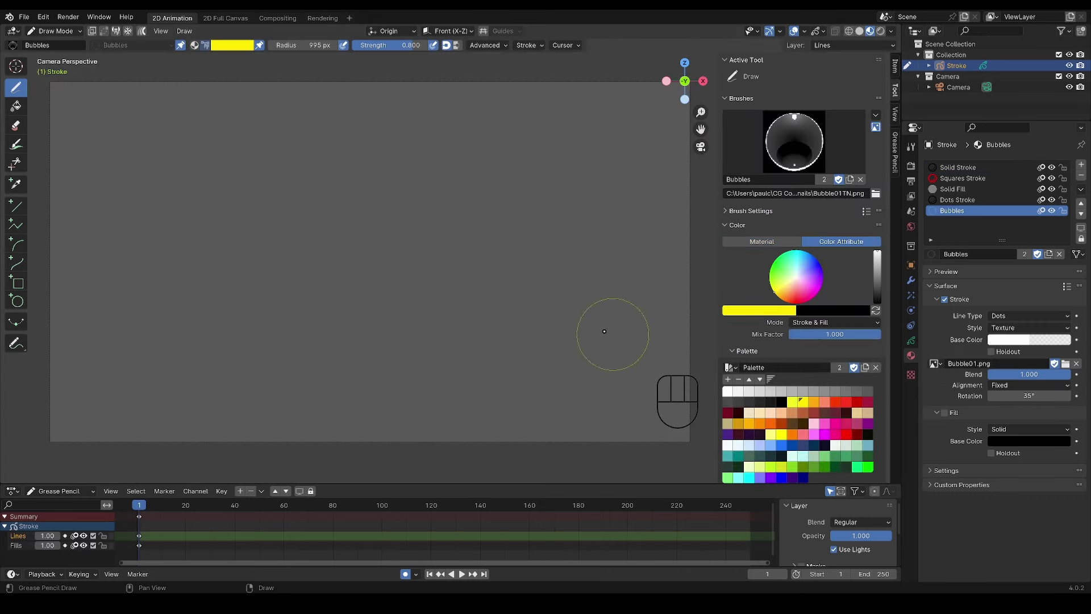
pyautogui.moveTo(210, 271)
pyautogui.mouseDown()
pyautogui.moveTo(241, 235)
pyautogui.moveTo(347, 294)
pyautogui.moveTo(454, 211)
pyautogui.mouseUp()
pyautogui.click(839, 437)
pyautogui.moveTo(312, 170)
pyautogui.mouseDown()
pyautogui.moveTo(347, 216)
pyautogui.moveTo(512, 250)
pyautogui.moveTo(594, 218)
pyautogui.mouseUp()
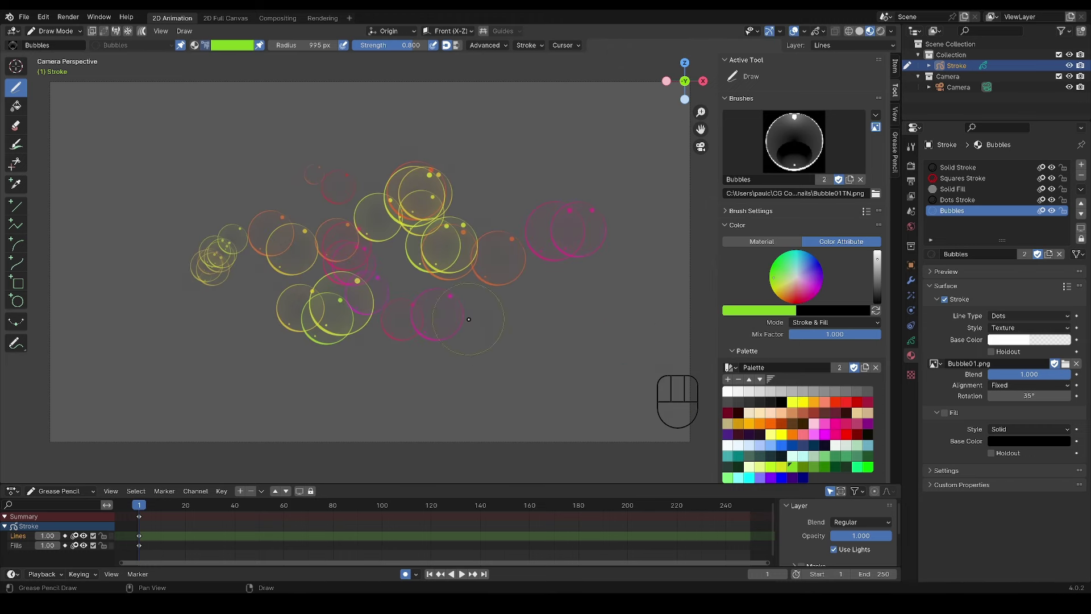